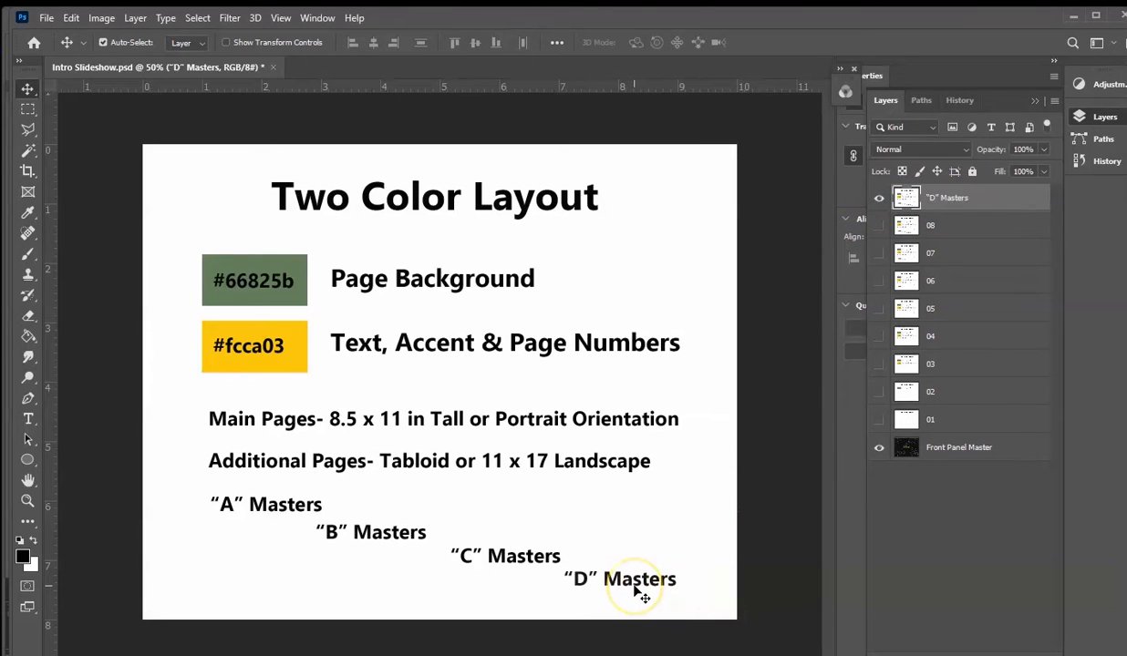
- Switch to the Untitled-2 document in InDesign, lock the Images layer, and unlock the Page Background layer as the active one
left_click(665, 591)
mouse_move(473, 652)
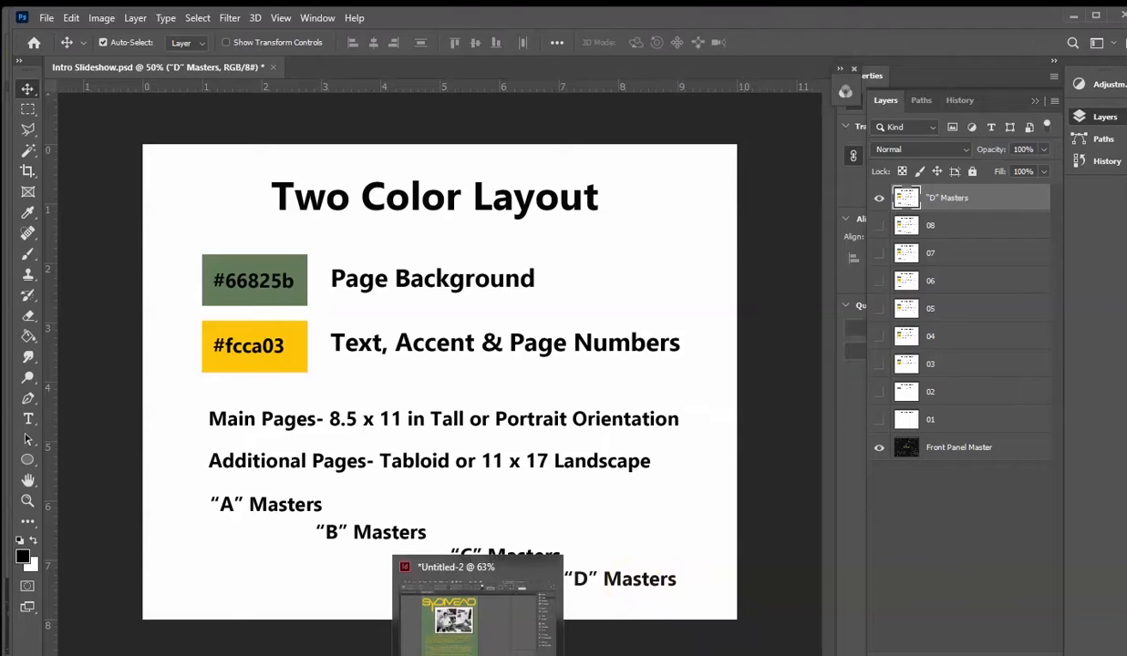
left_click(469, 609)
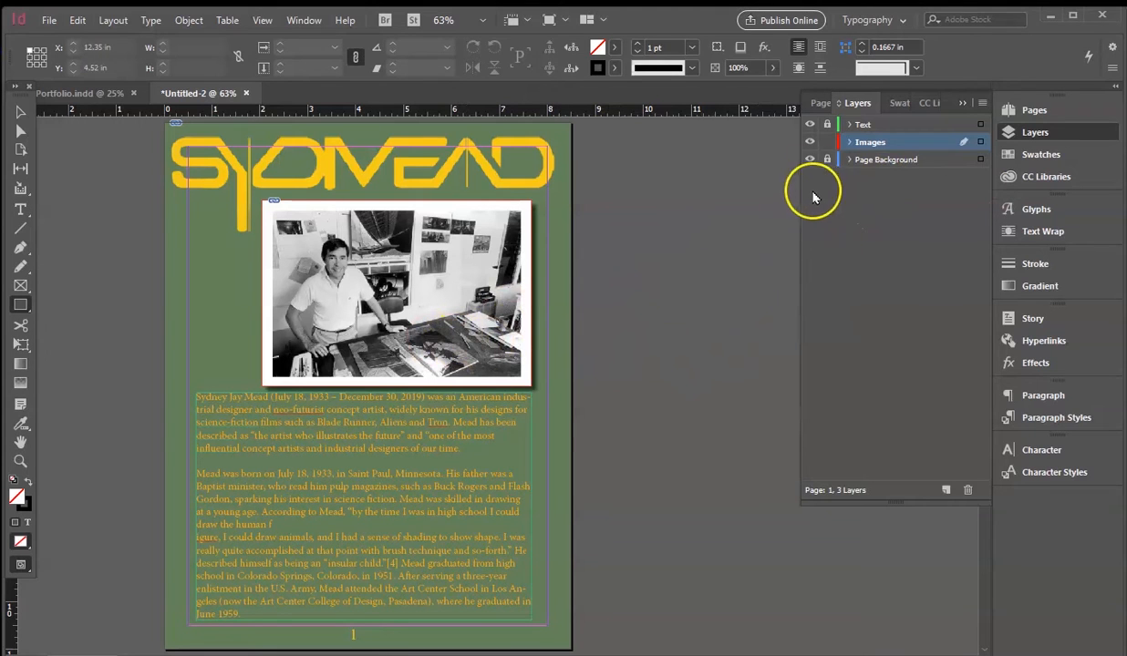
left_click(827, 143)
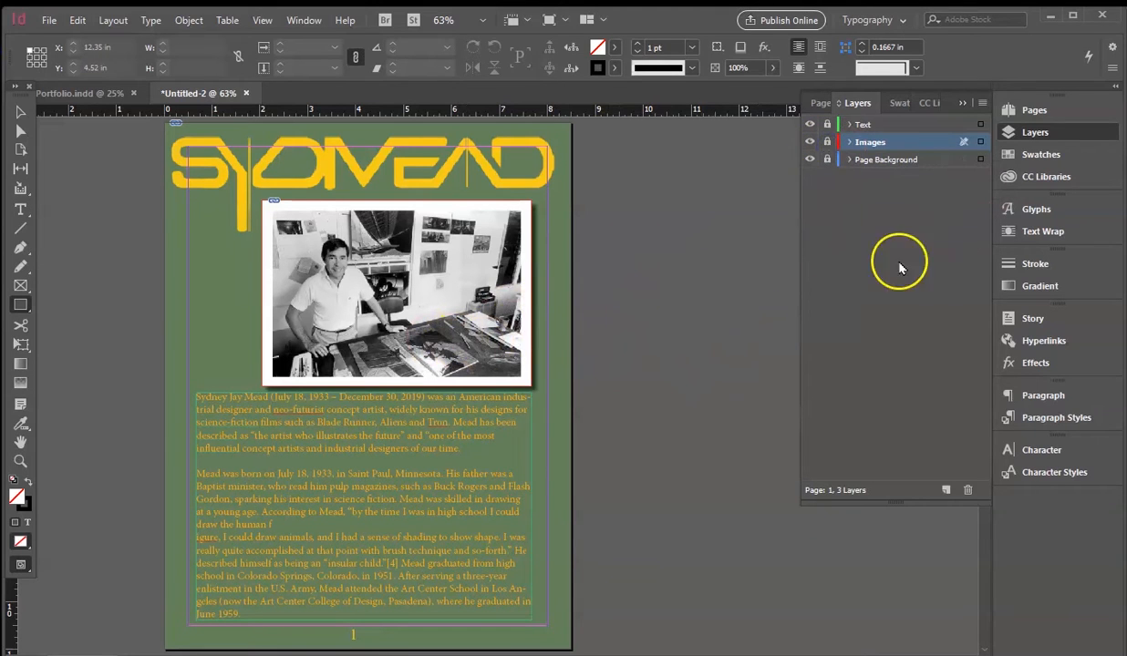
left_click(910, 162)
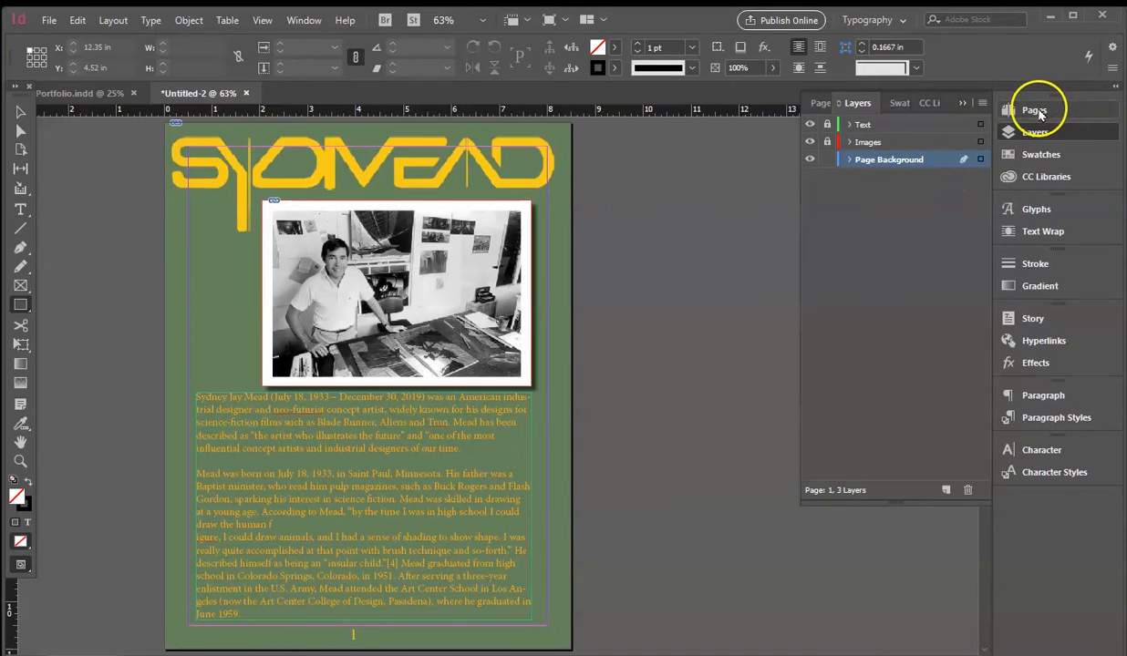
- Create a new master page with prefix D, named Tabloid, 17 in wide and 11 in high in landscape orientation
left_click(1036, 111)
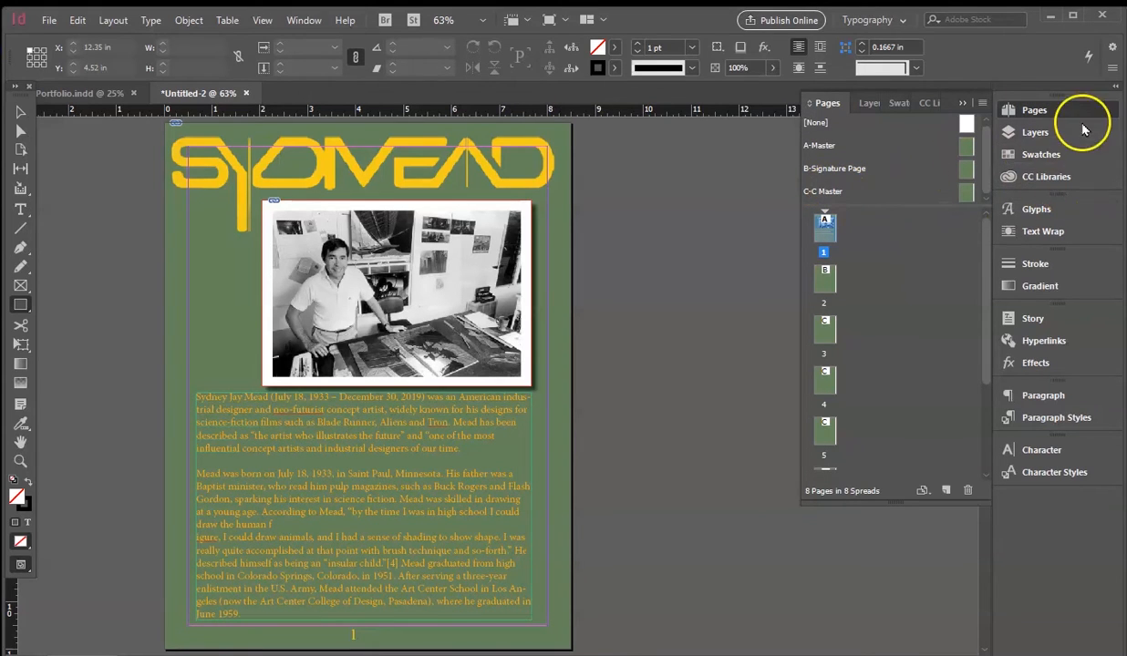
right_click(965, 193)
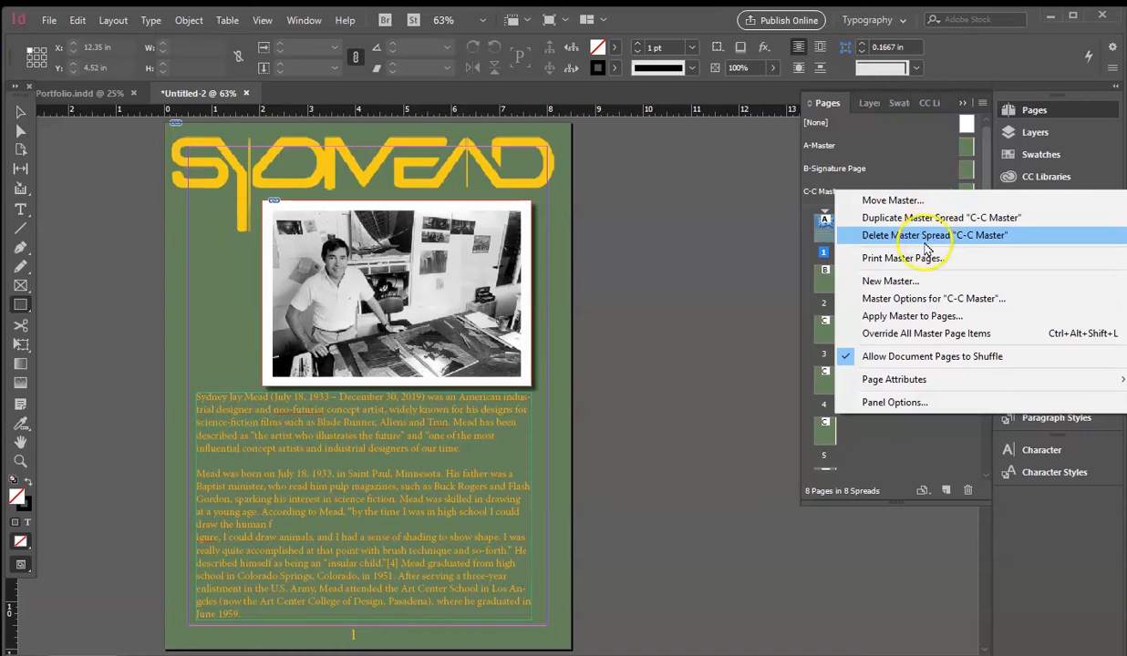
left_click(905, 288)
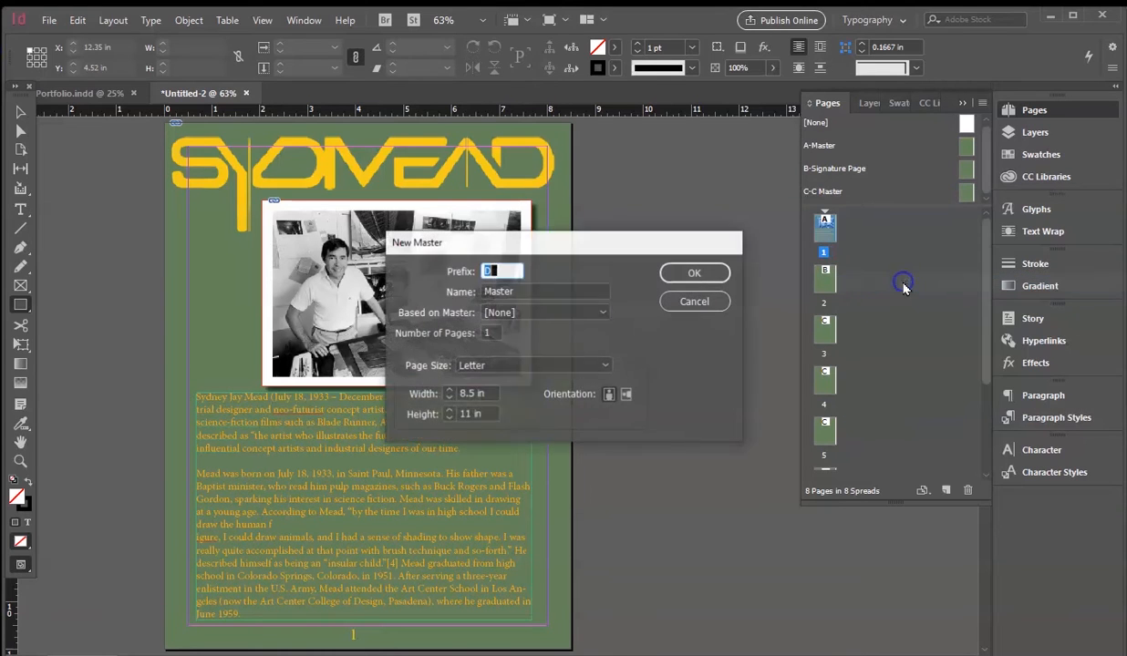
left_click(523, 292)
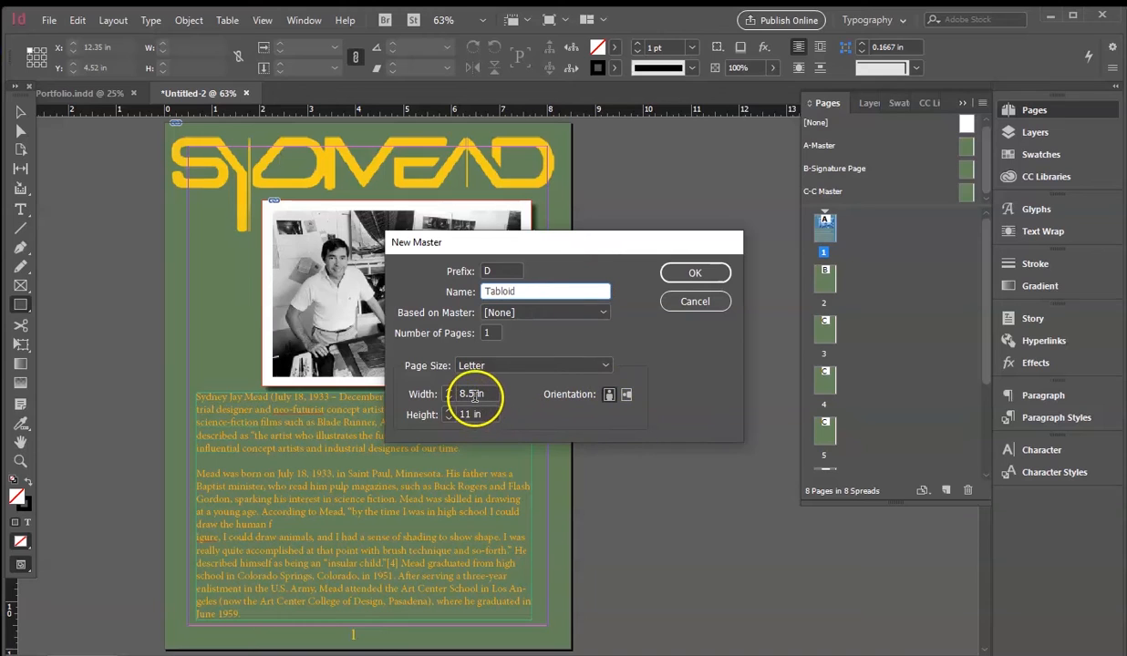
left_click(471, 394)
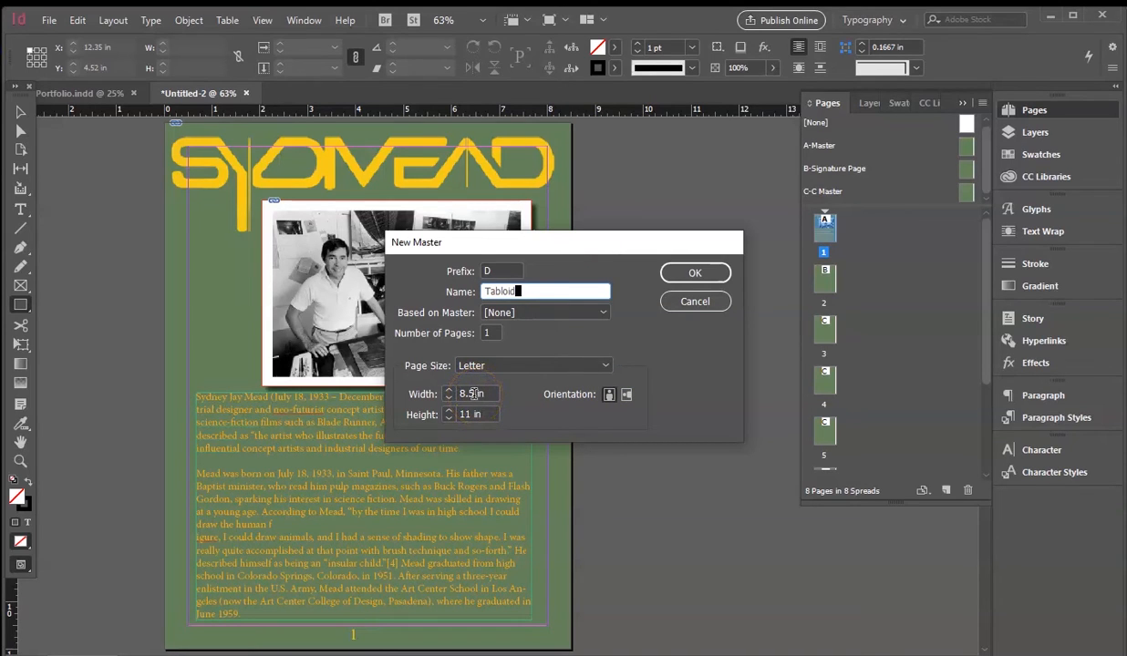
left_click_drag(475, 393, 445, 395)
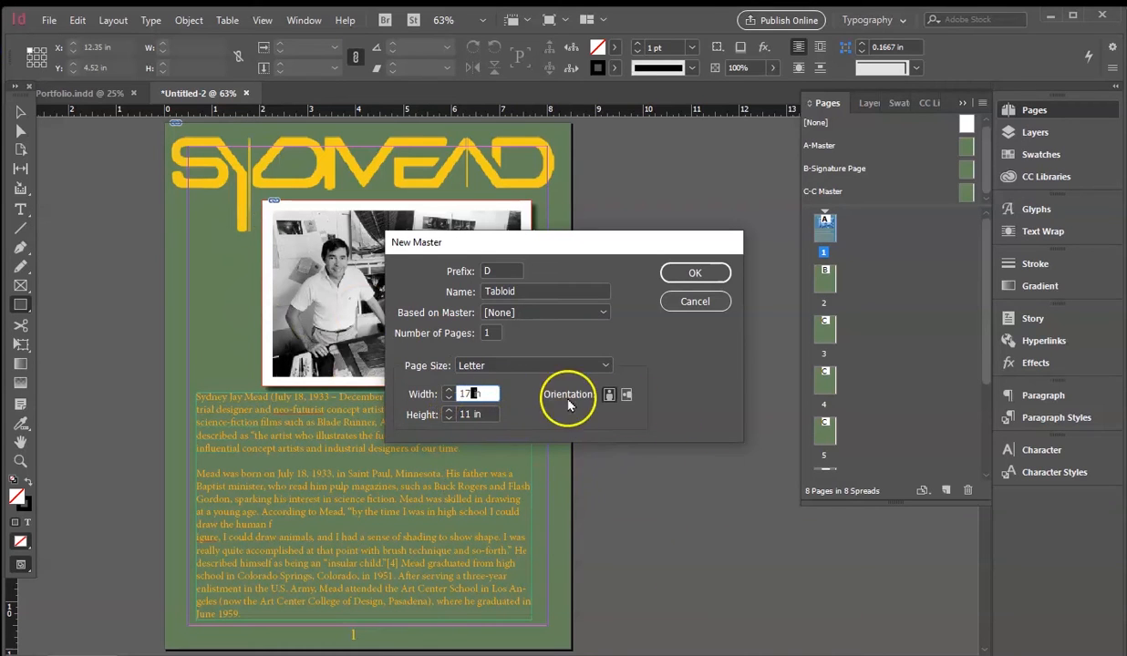
left_click(626, 395)
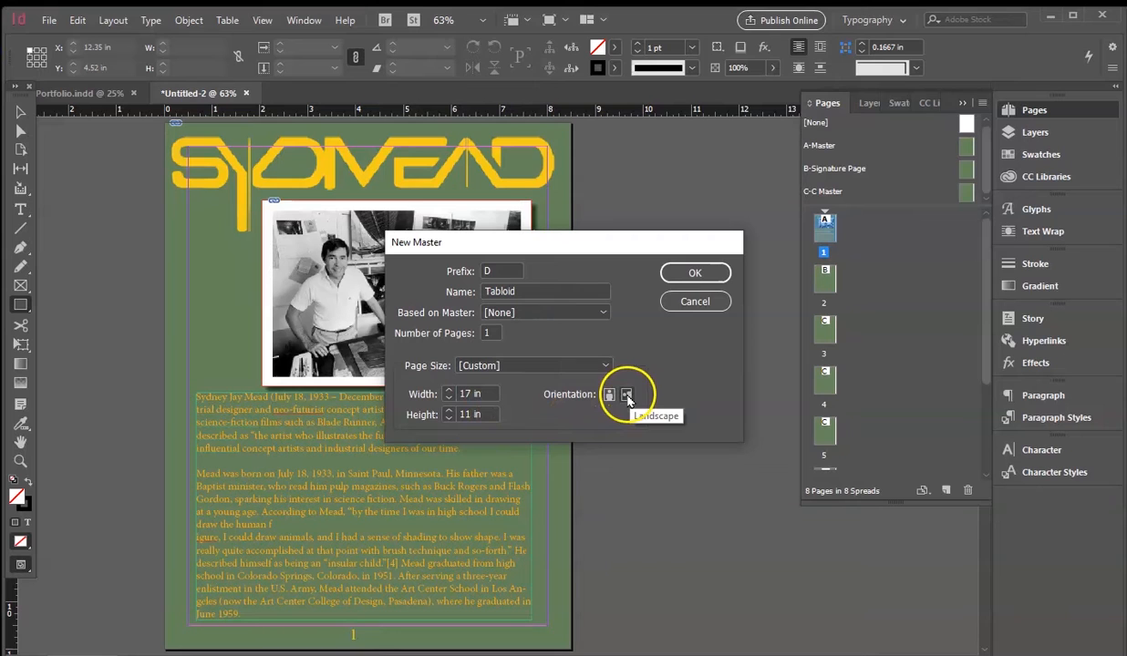
left_click(707, 275)
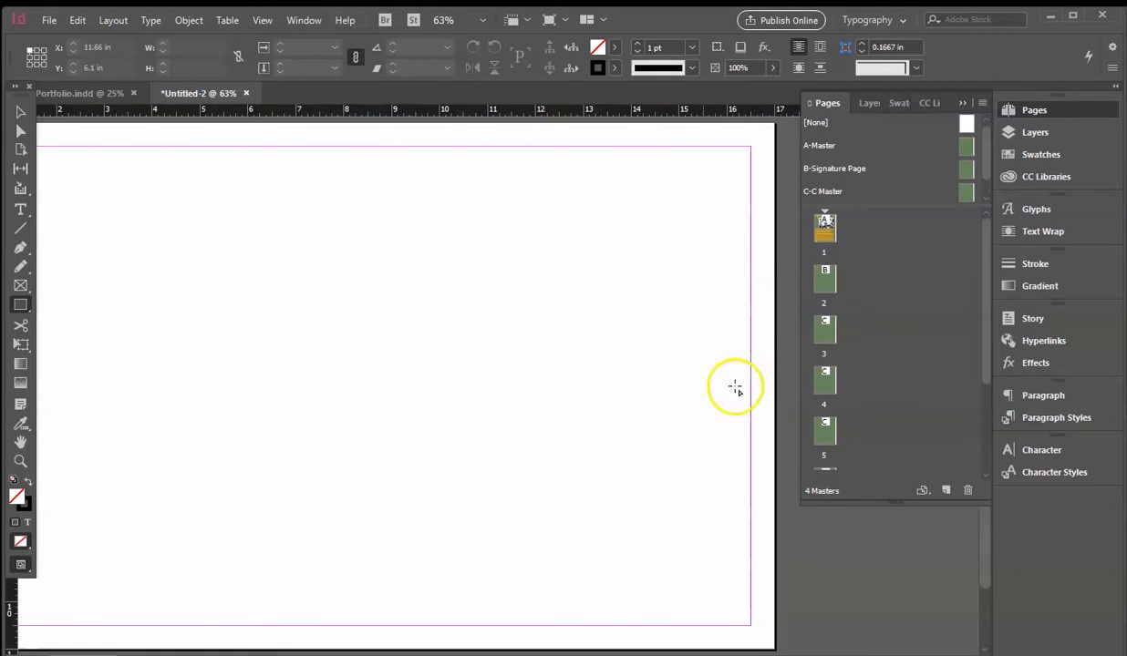
- Draw a 17 x 11 in rectangle covering the whole D-Tabloid master page, from corner to corner
left_click_drag(986, 149, 986, 184)
left_click(958, 188)
left_click(814, 195)
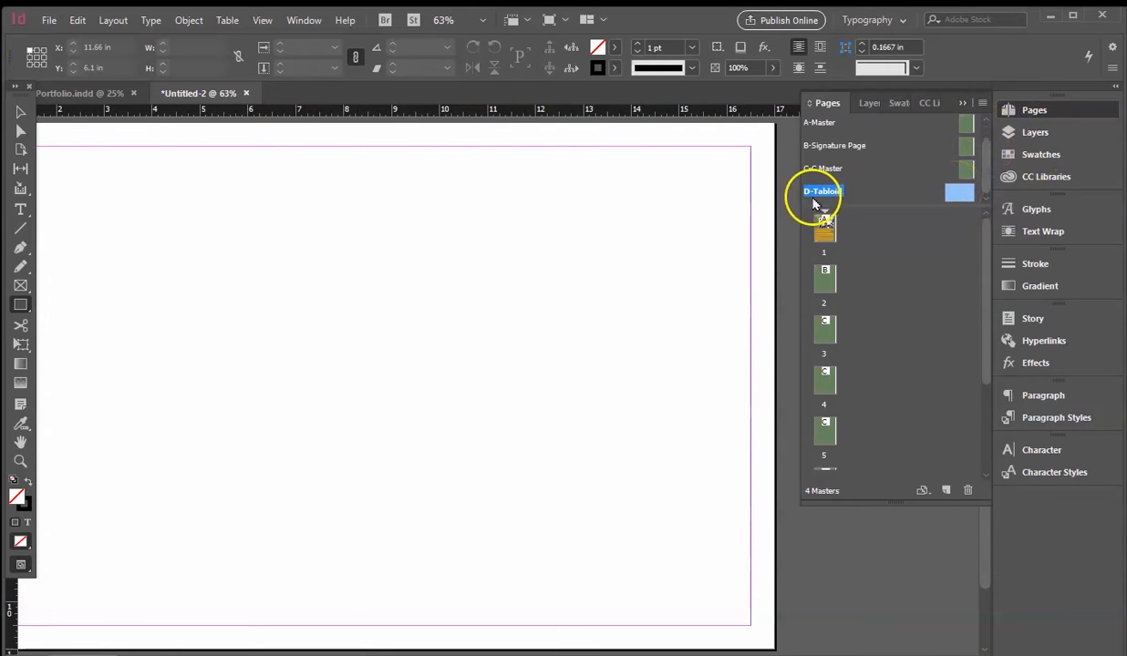
left_click(20, 460)
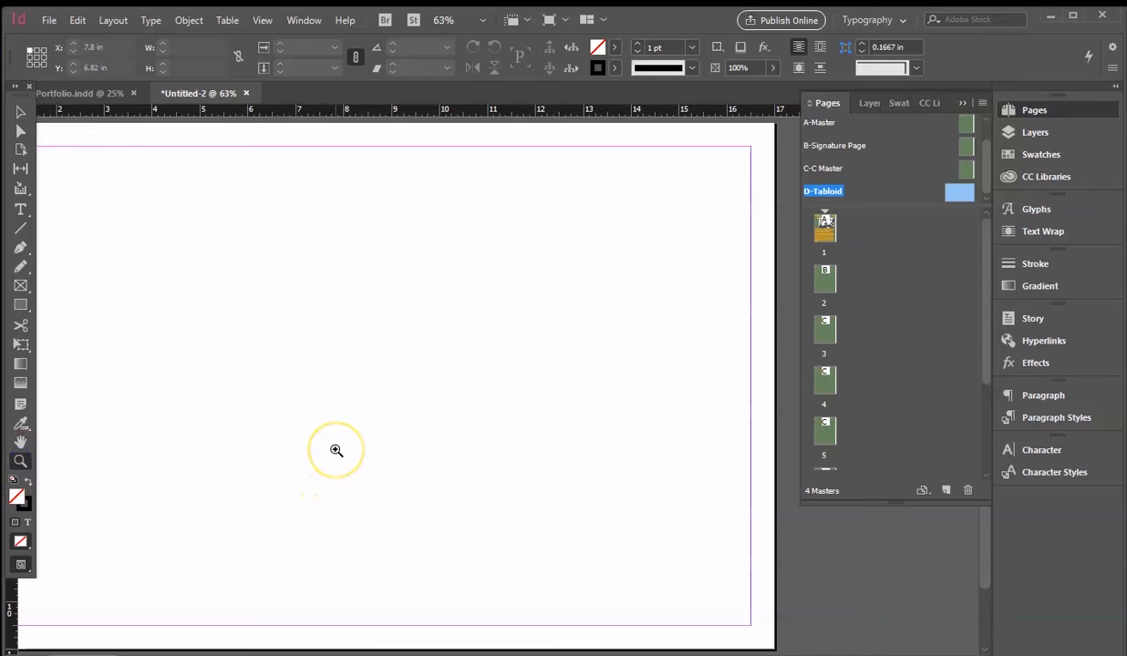
left_click(362, 419, "alt")
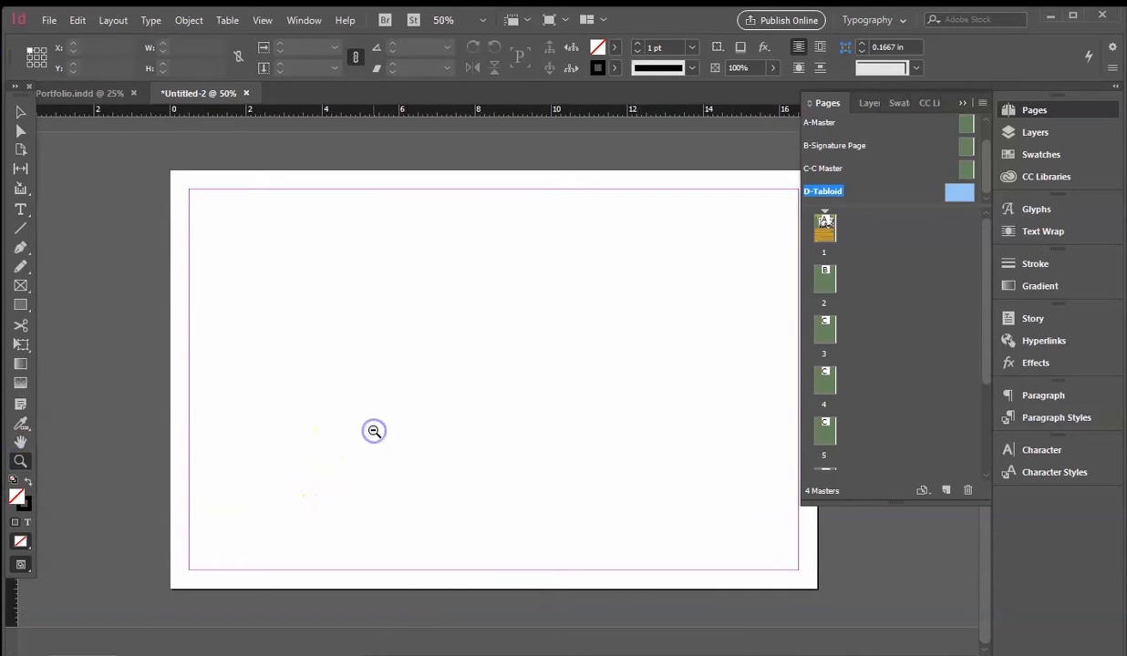
scroll(428, 379, "right", 3)
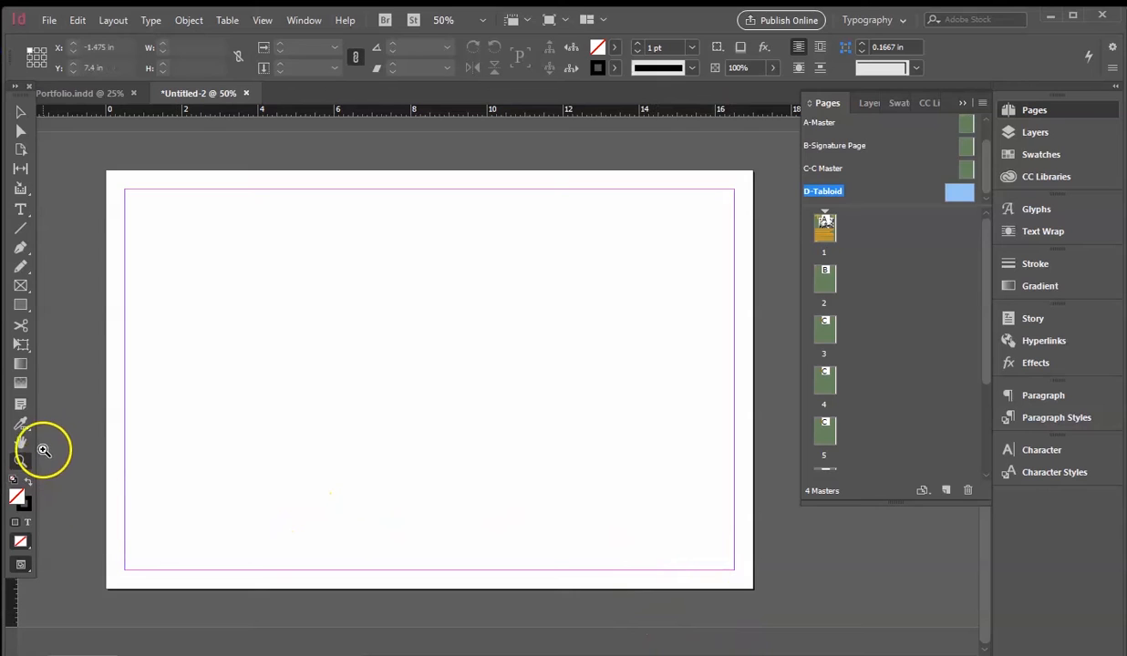
left_click(20, 306)
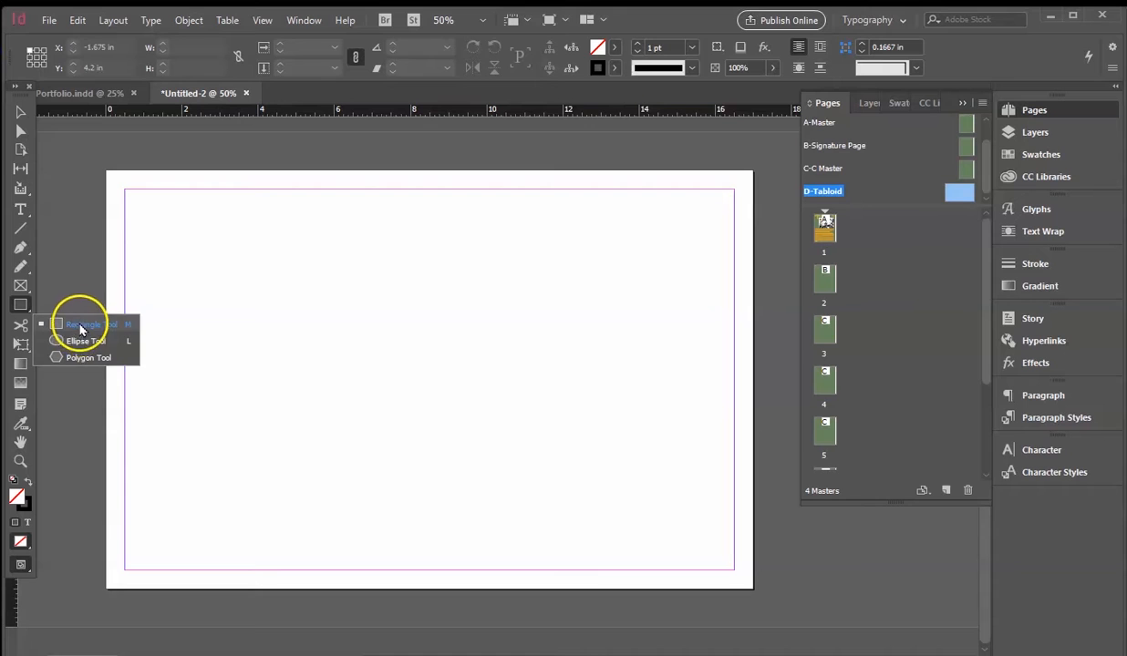
left_click(79, 324)
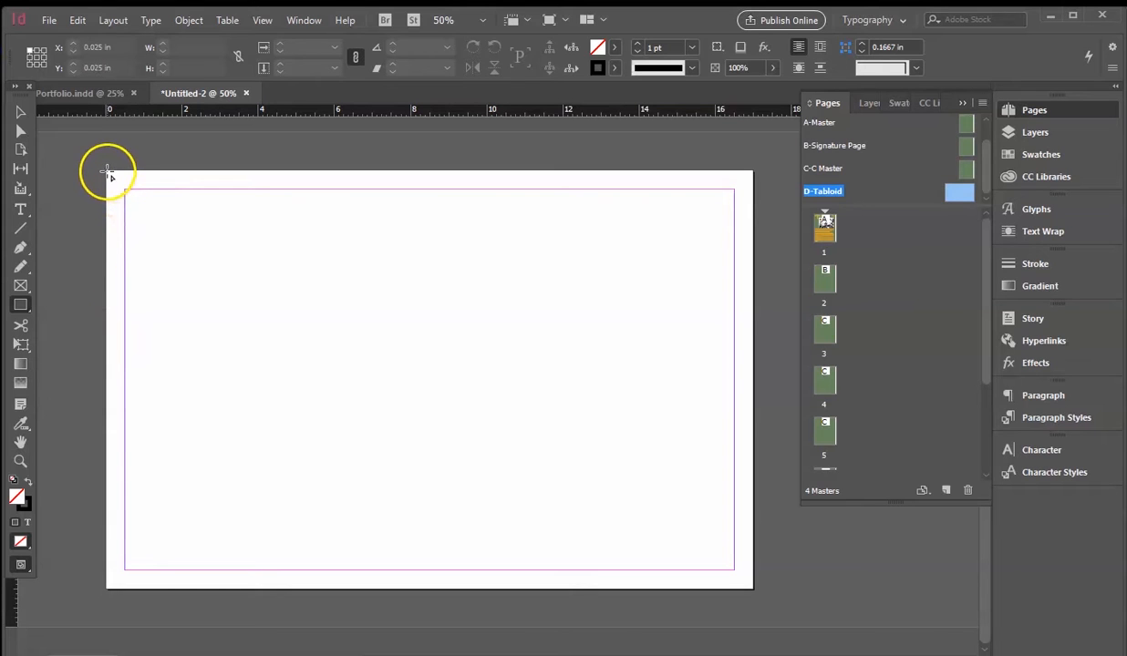
left_click_drag(107, 171, 755, 593)
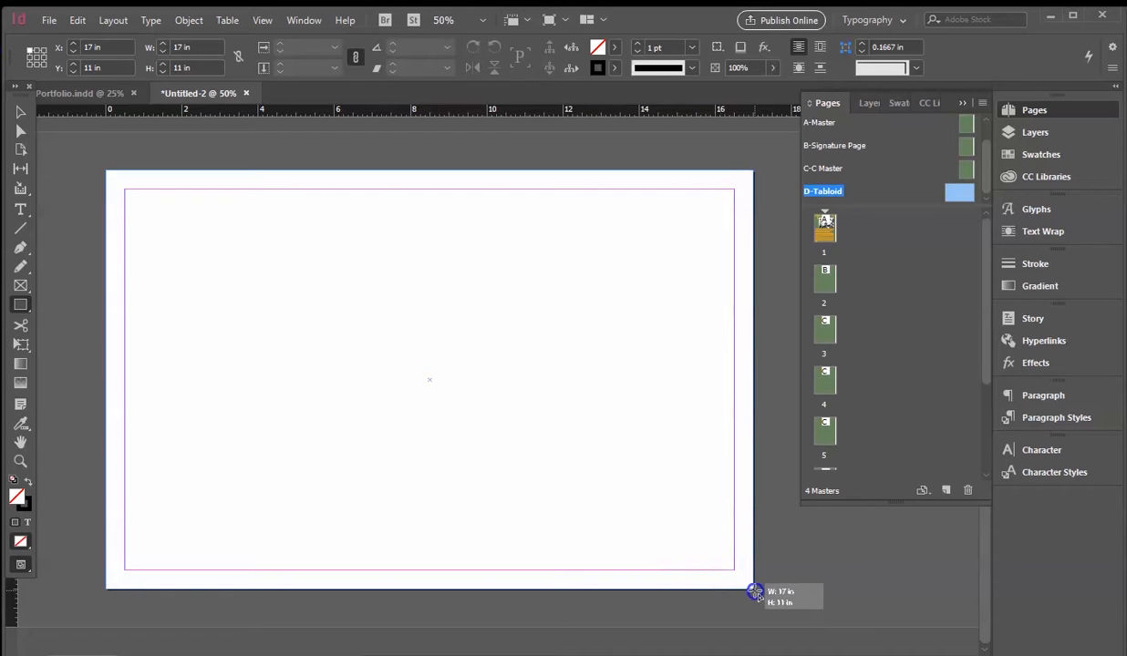
left_click_drag(755, 593, 752, 589)
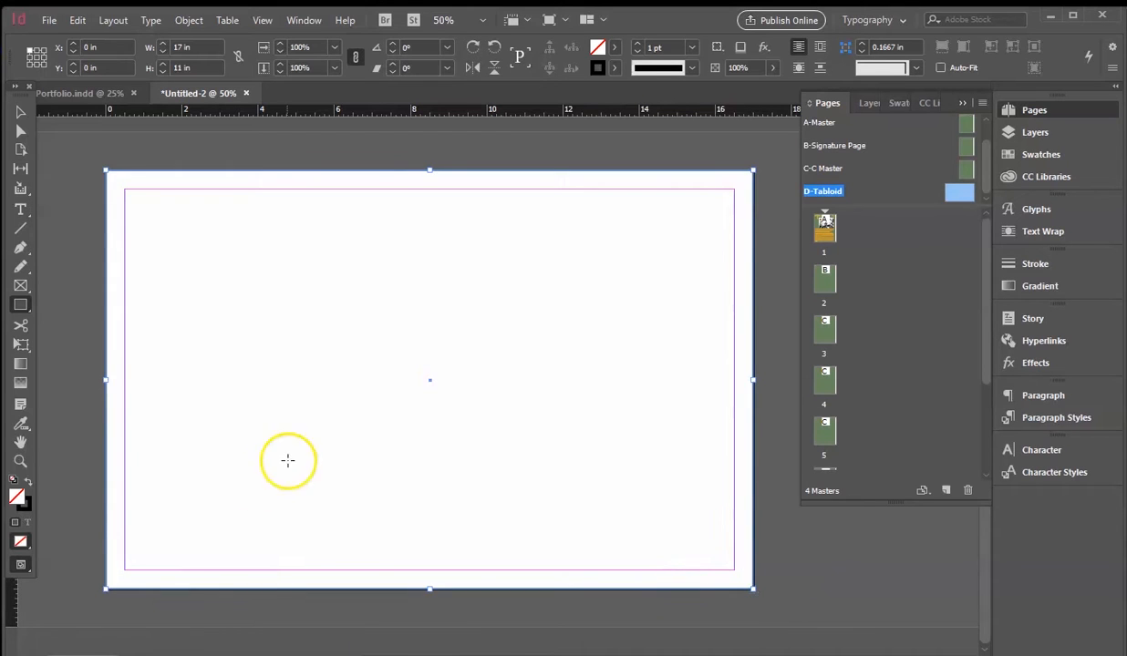
- Set the background rectangle's fill to the green hex colour 66825b
left_click(29, 504)
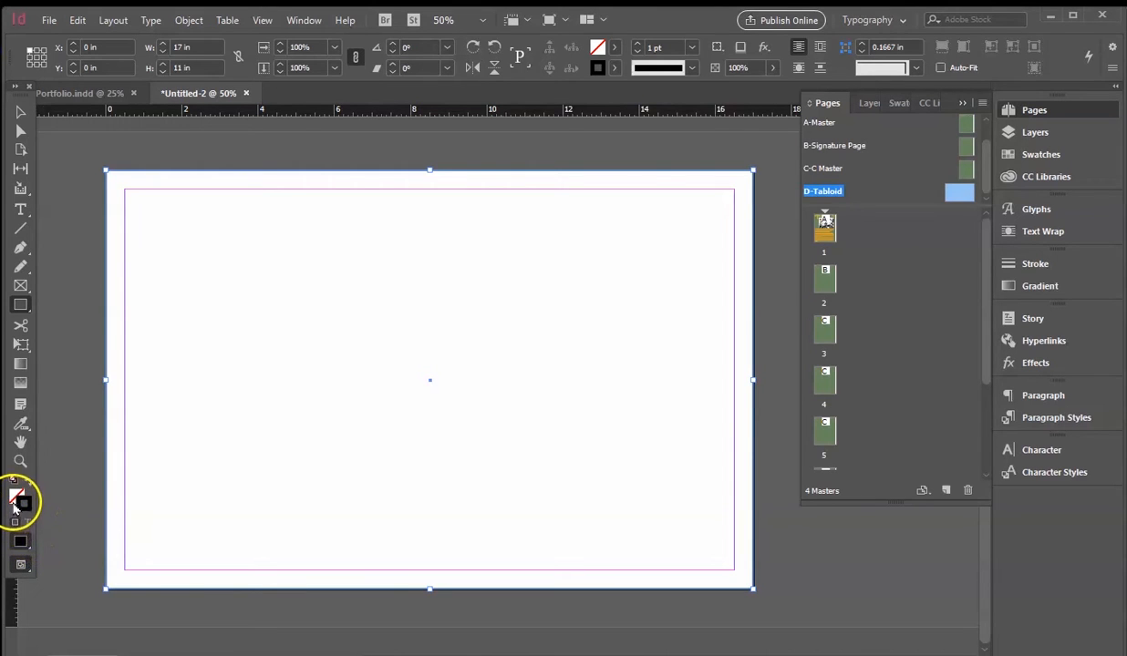
left_click(14, 503)
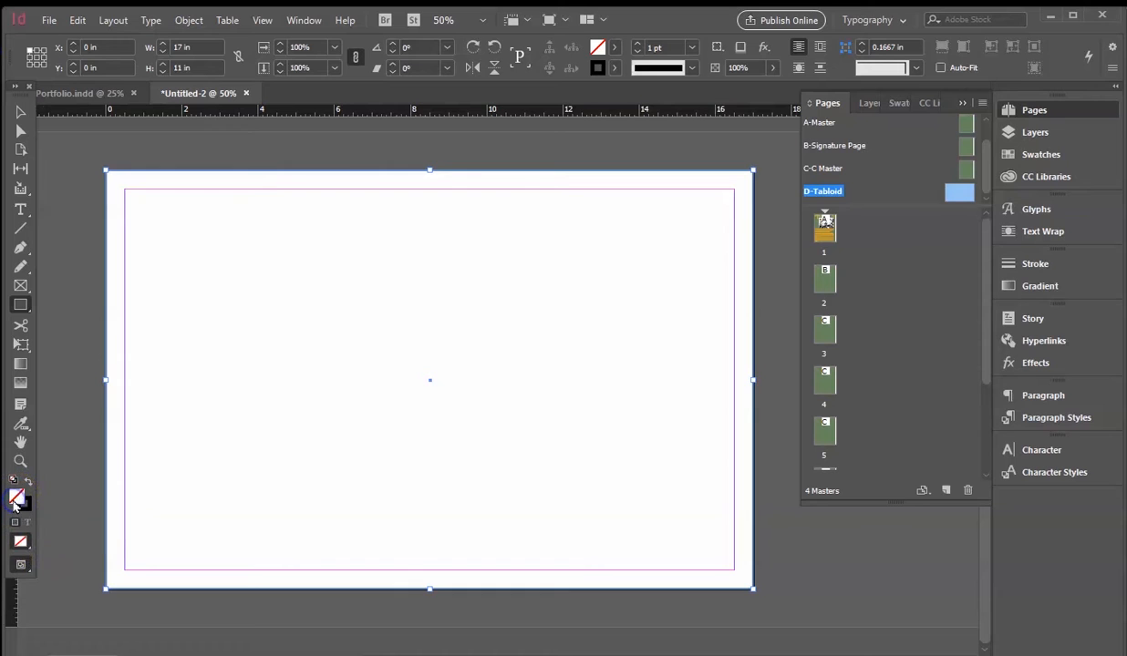
left_click(27, 504)
left_click(13, 495)
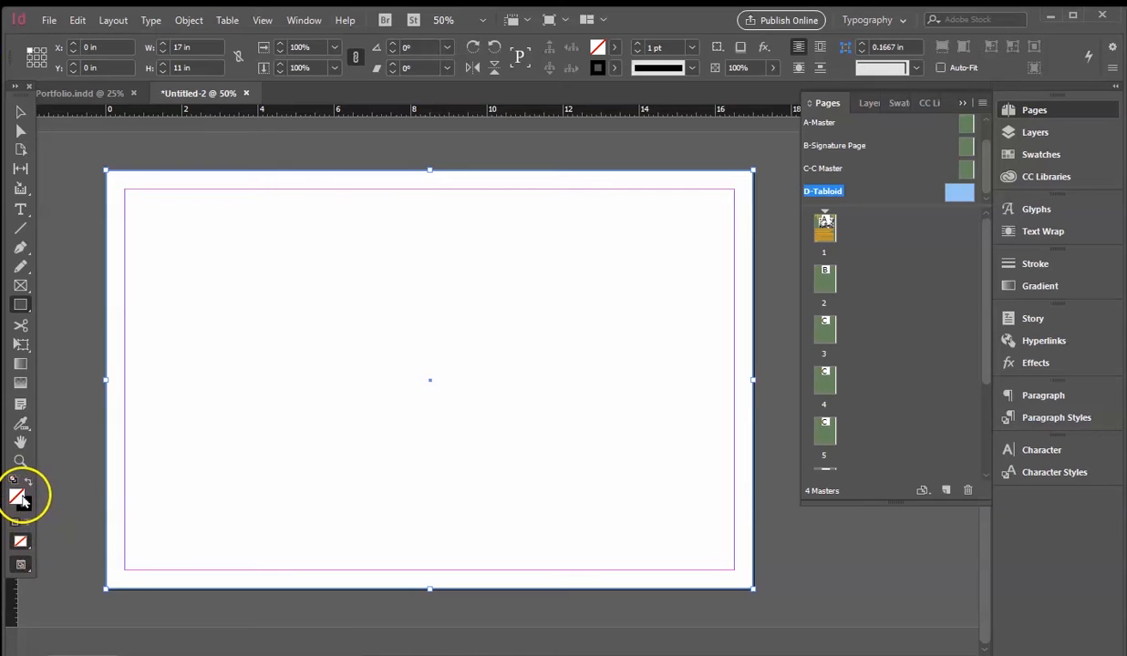
double_click(19, 496)
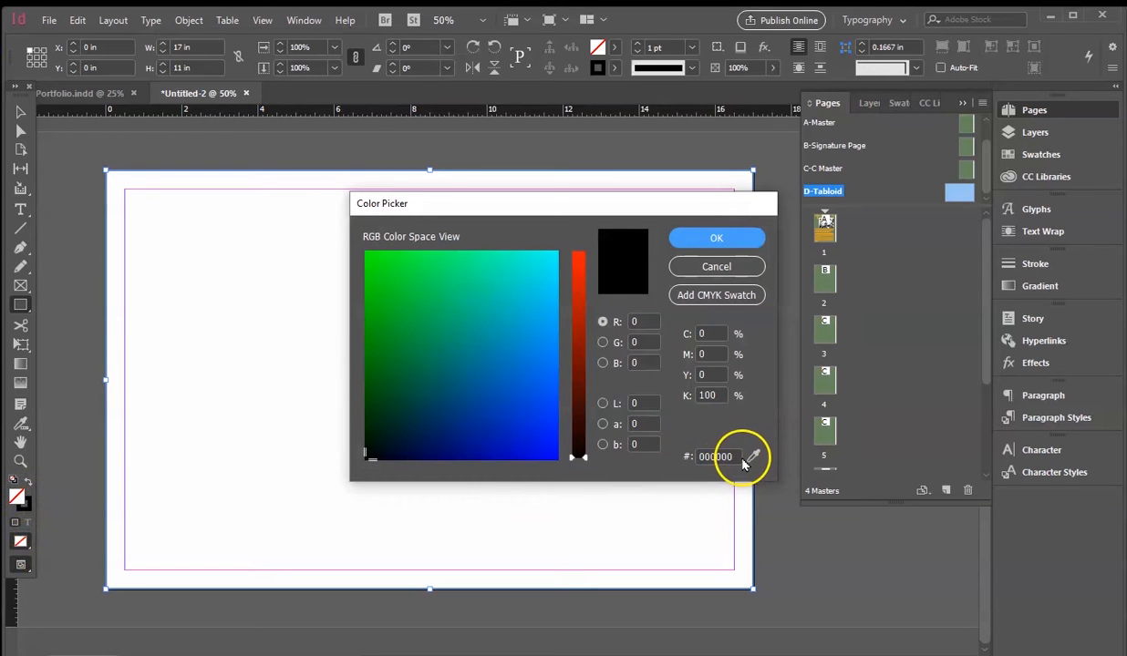
double_click(708, 456)
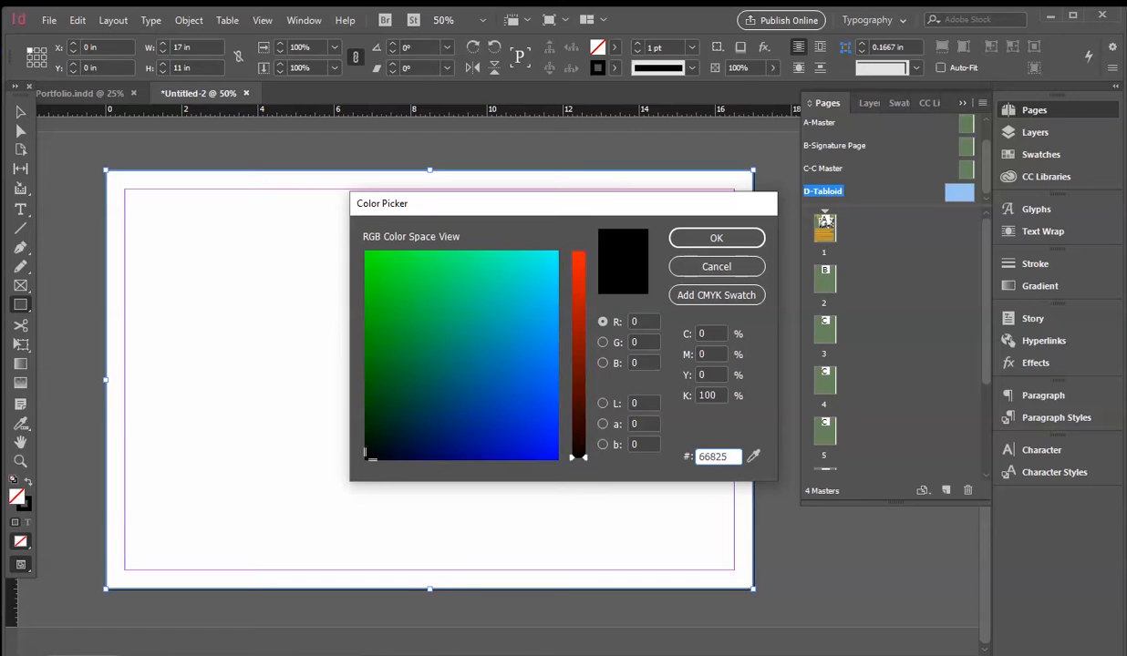
type("b")
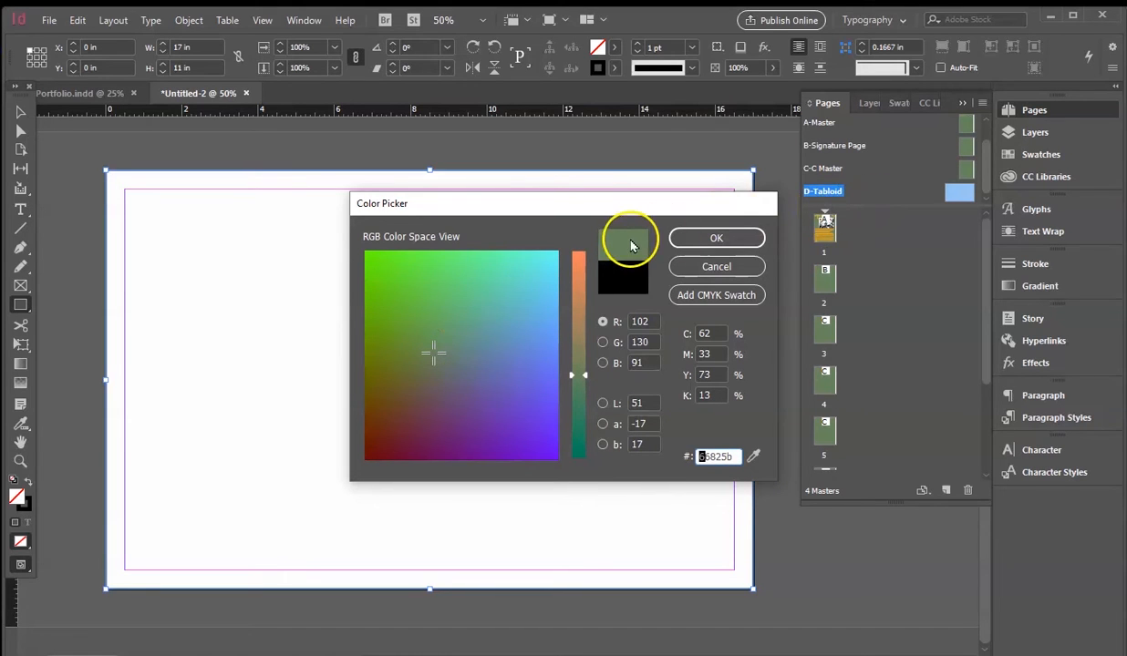
left_click(714, 238)
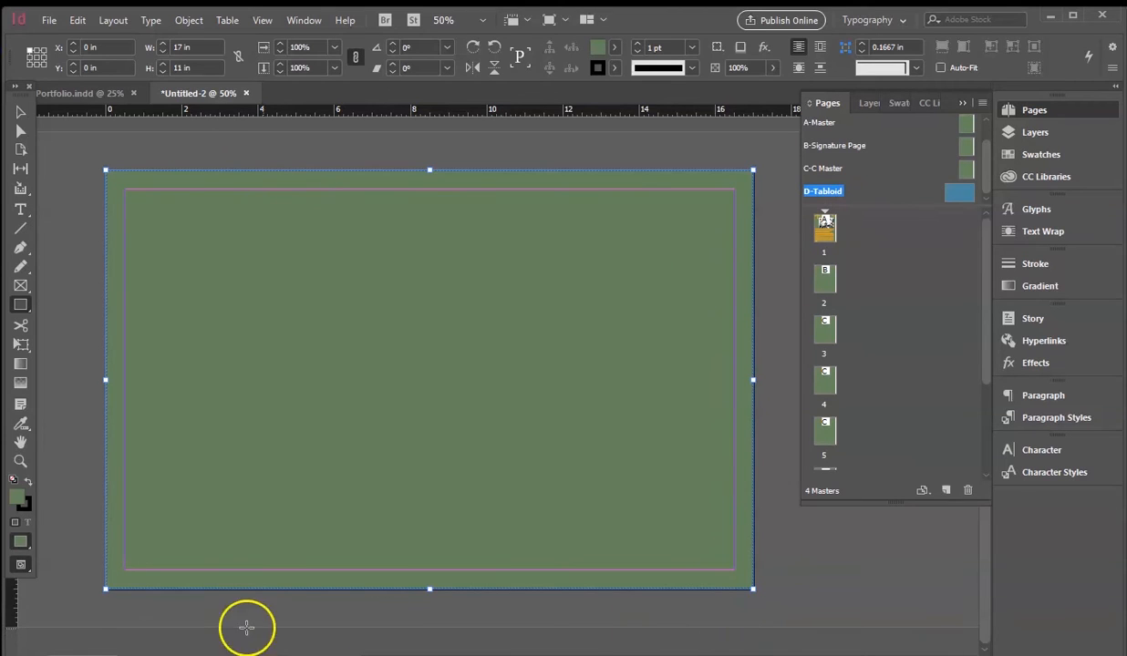
- Set the background rectangle's stroke to the same green, hex 66825b, and switch to the Selection tool
left_click(28, 513)
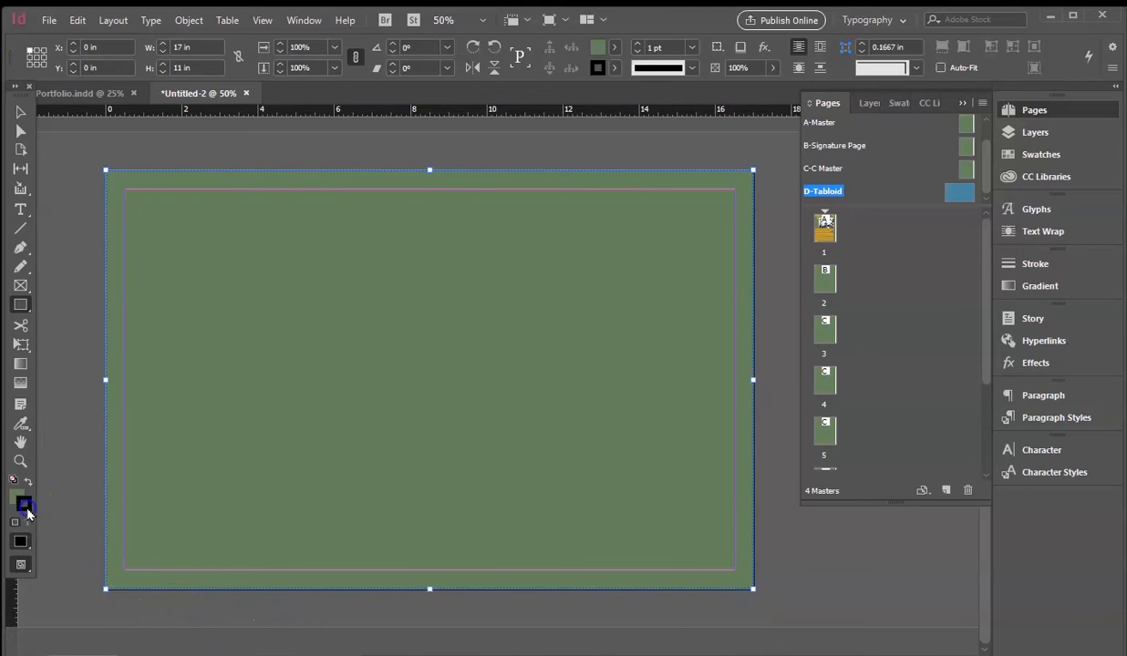
left_click(15, 525)
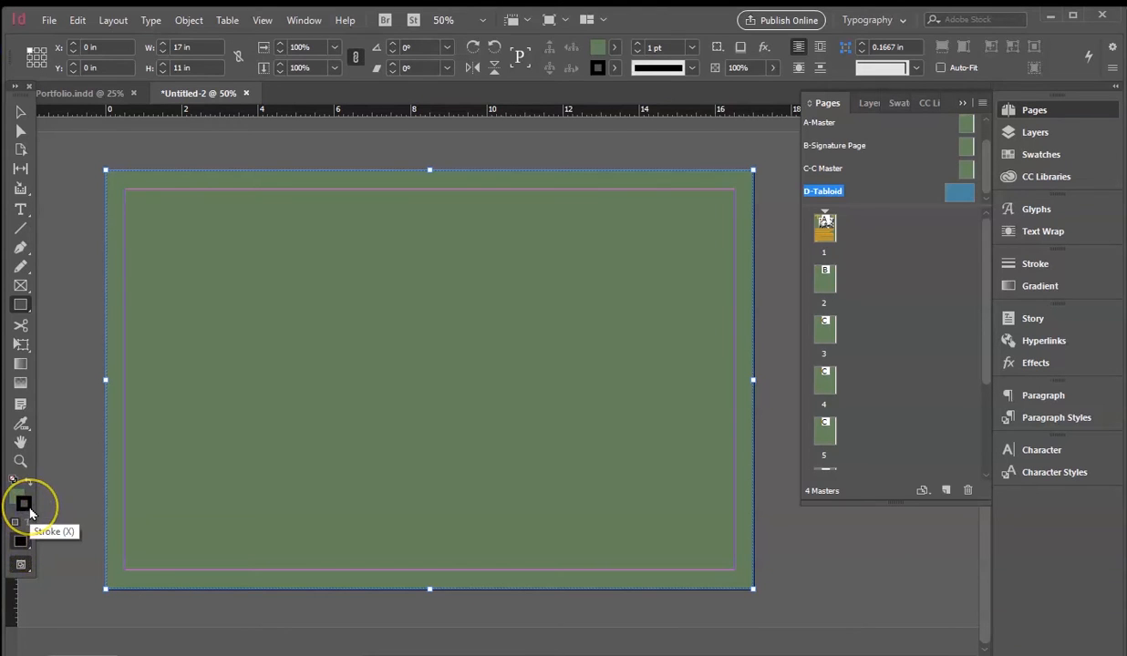
left_click(29, 509)
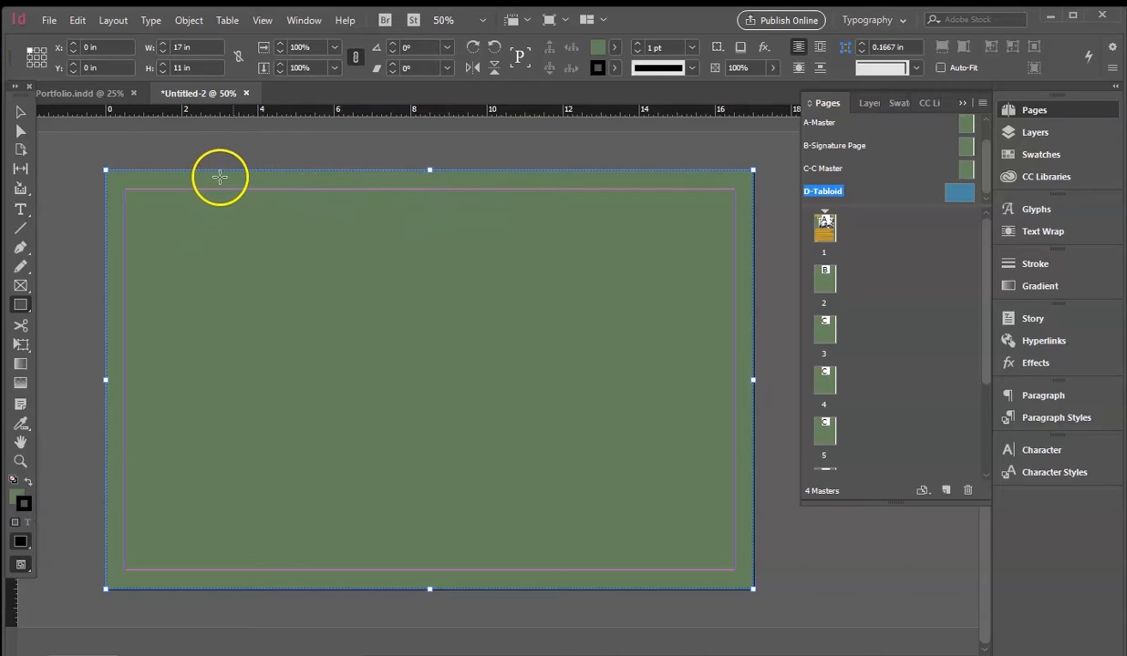
left_click(27, 505)
left_click(28, 507)
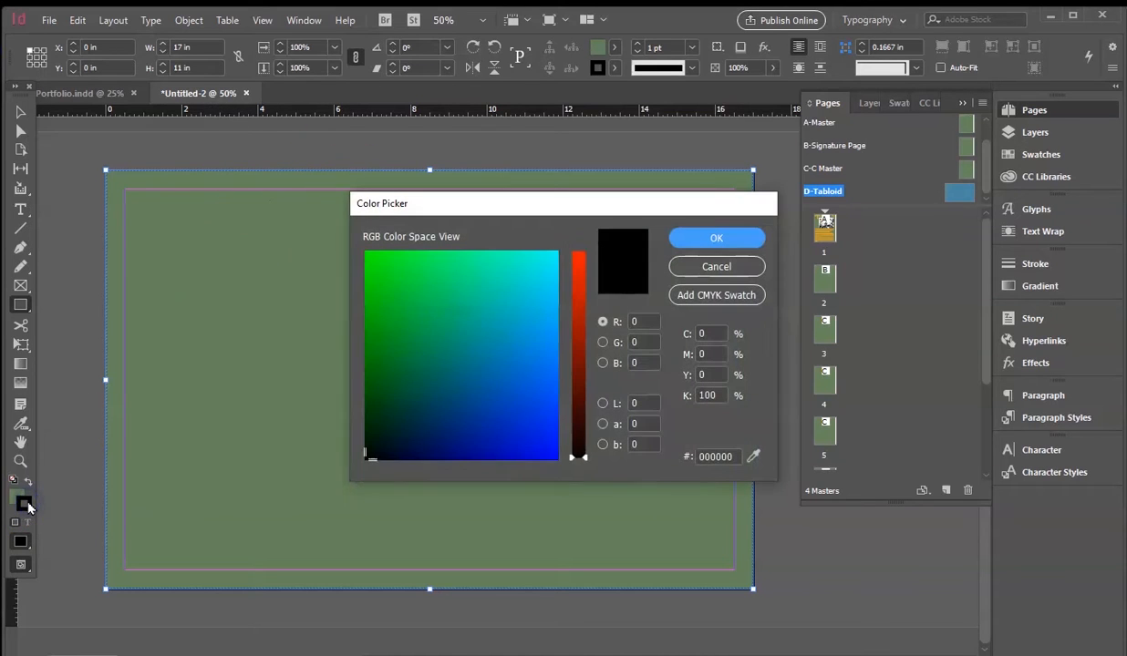
double_click(735, 456)
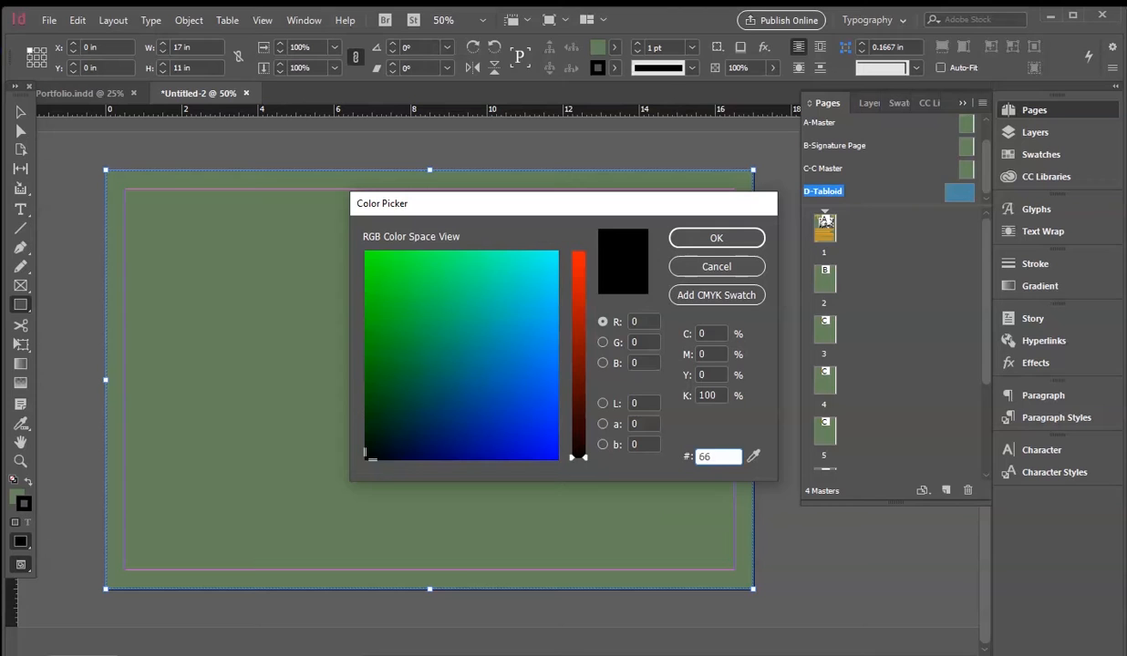
type("66825b")
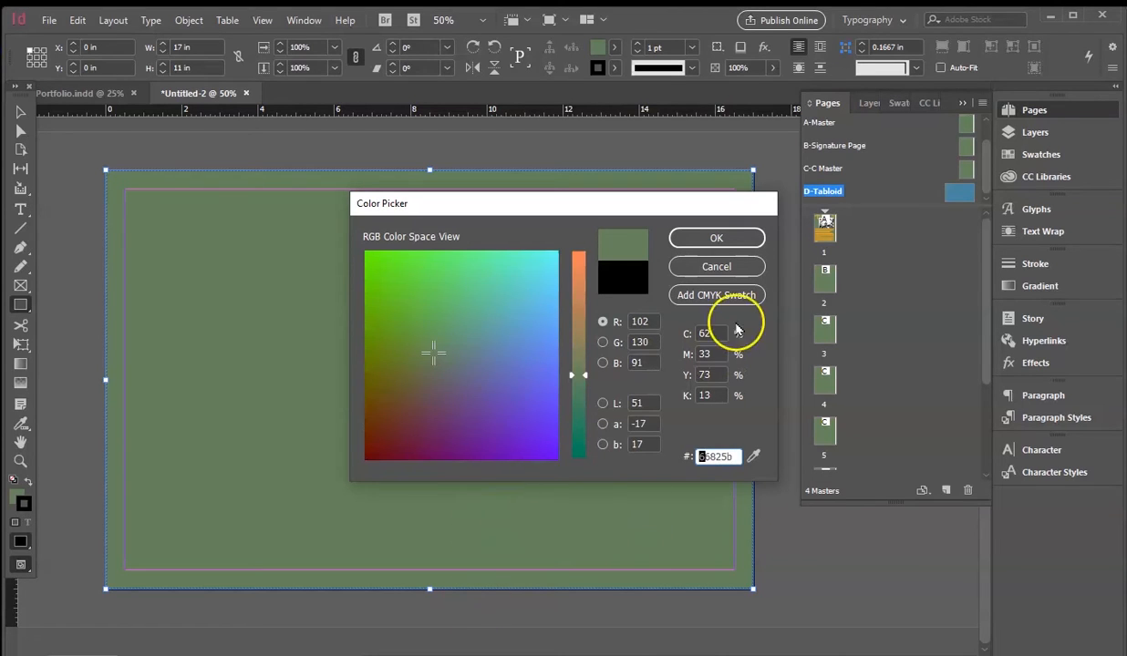
left_click(696, 238)
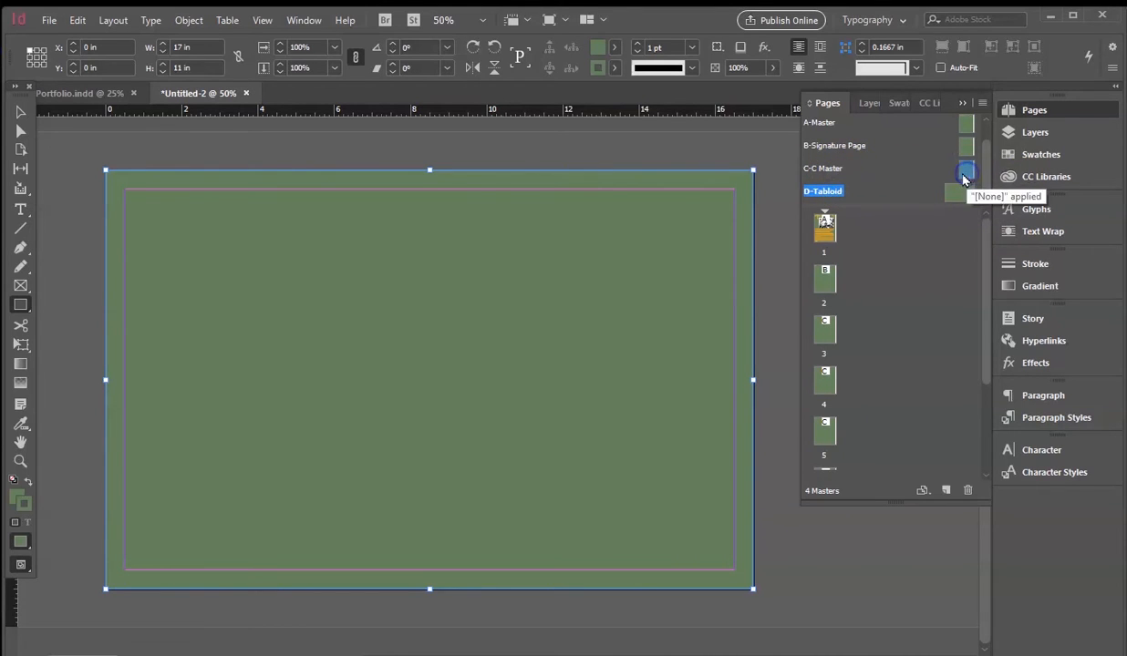
left_click(20, 112)
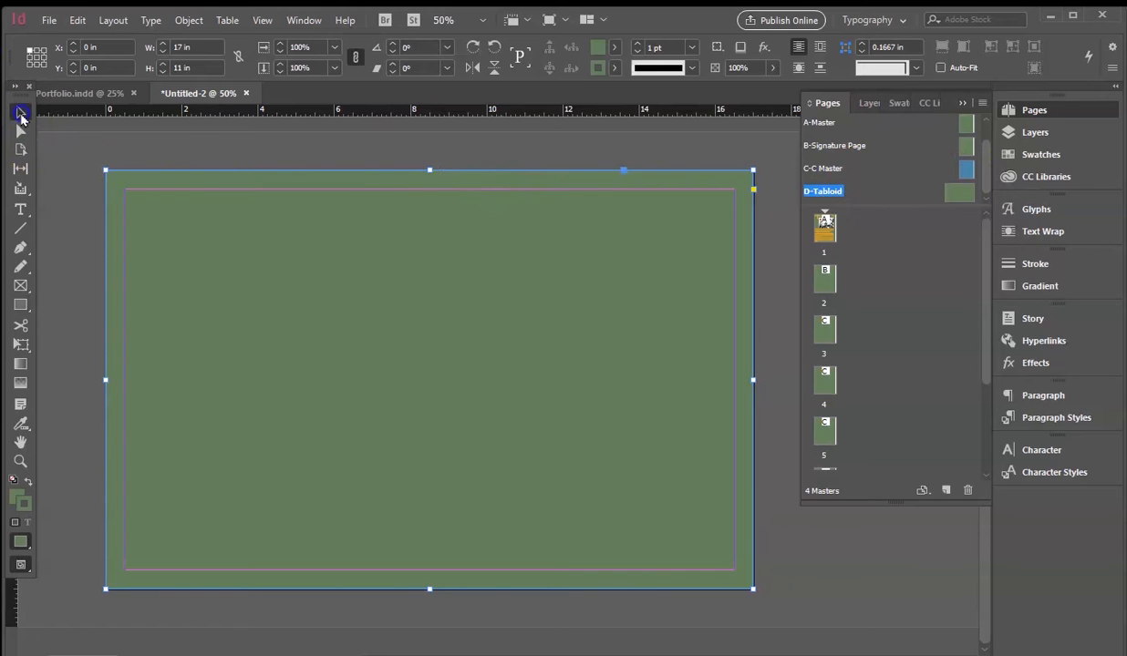
- Copy the page-number text frame from the C-C Master page and paste it in place on the D-Tabloid master page
left_click(88, 167)
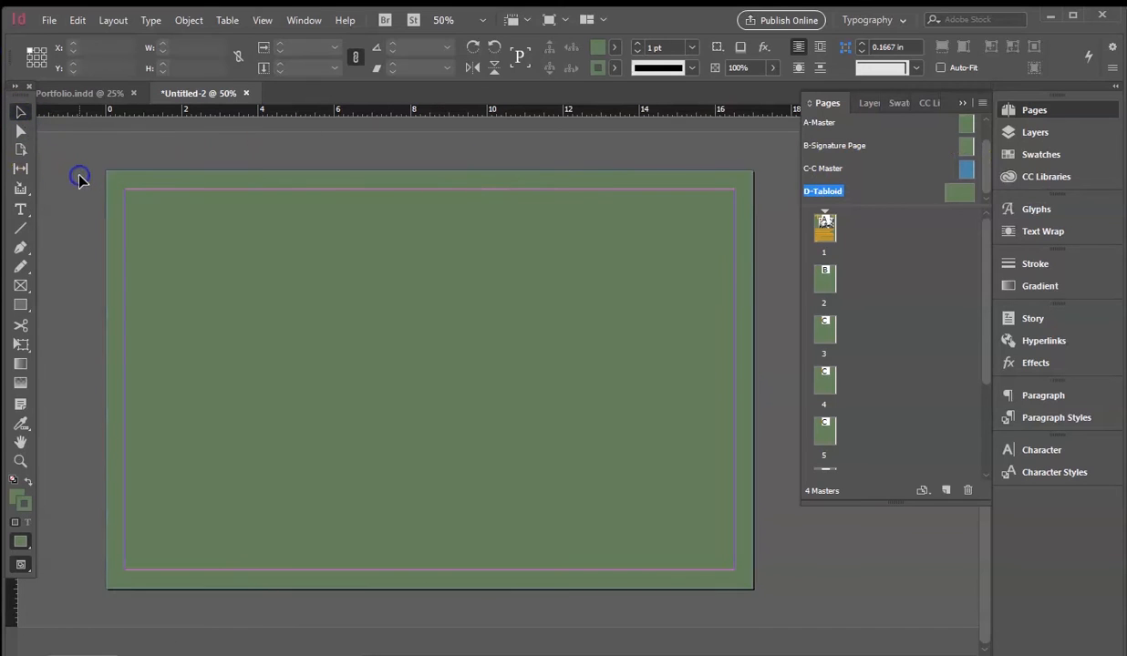
double_click(966, 169)
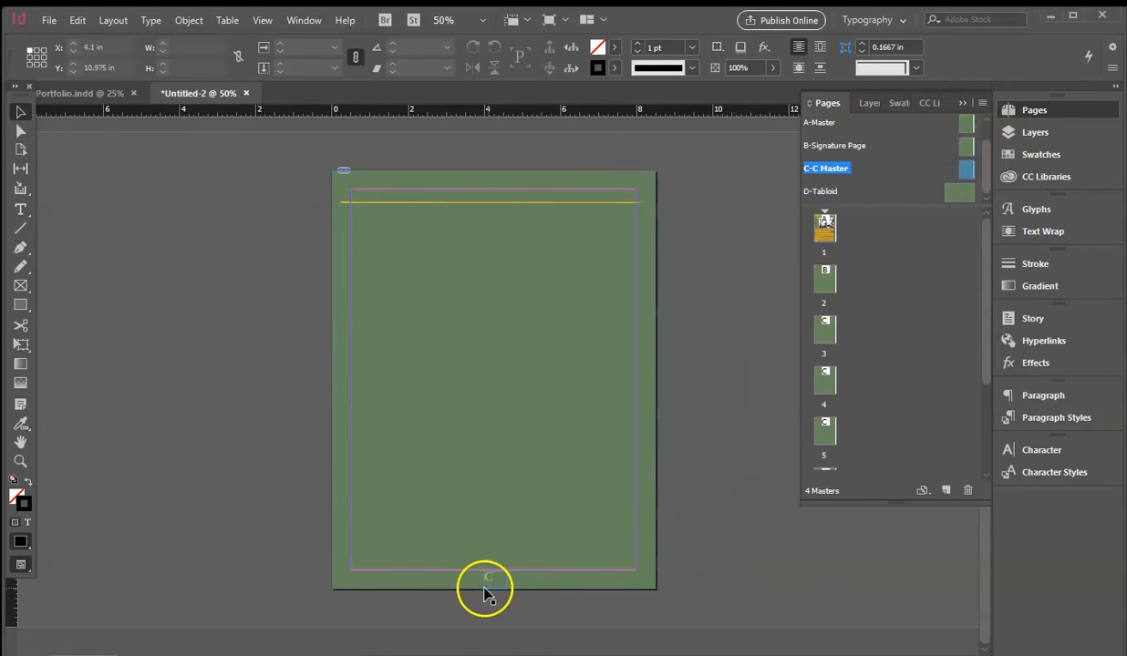
left_click(489, 581)
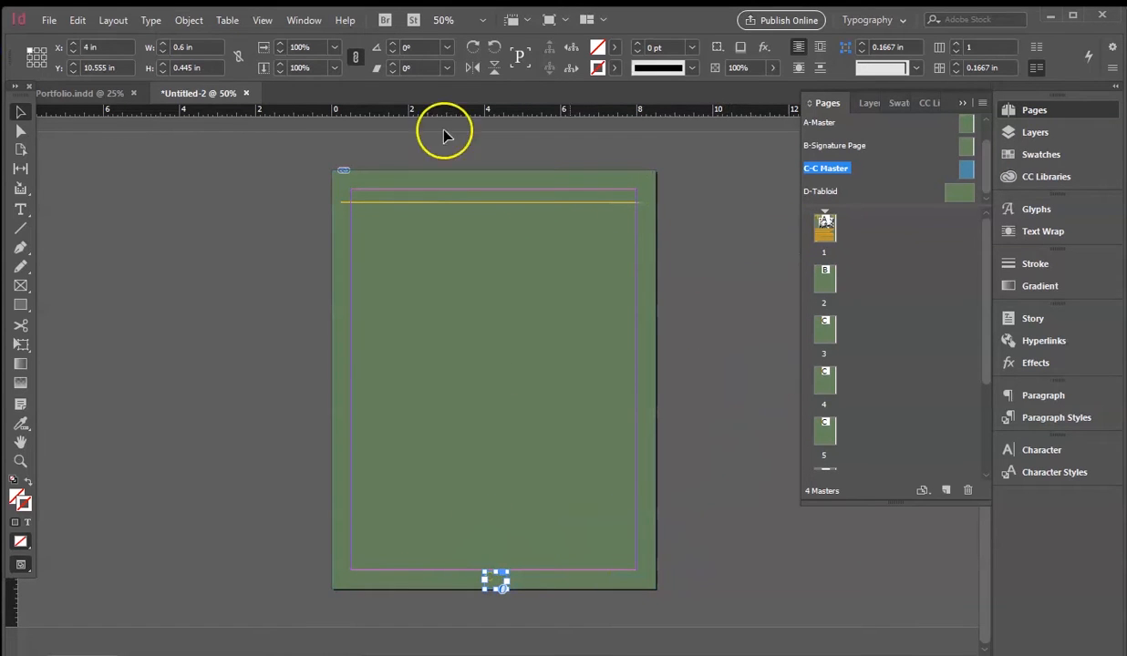
left_click(78, 20)
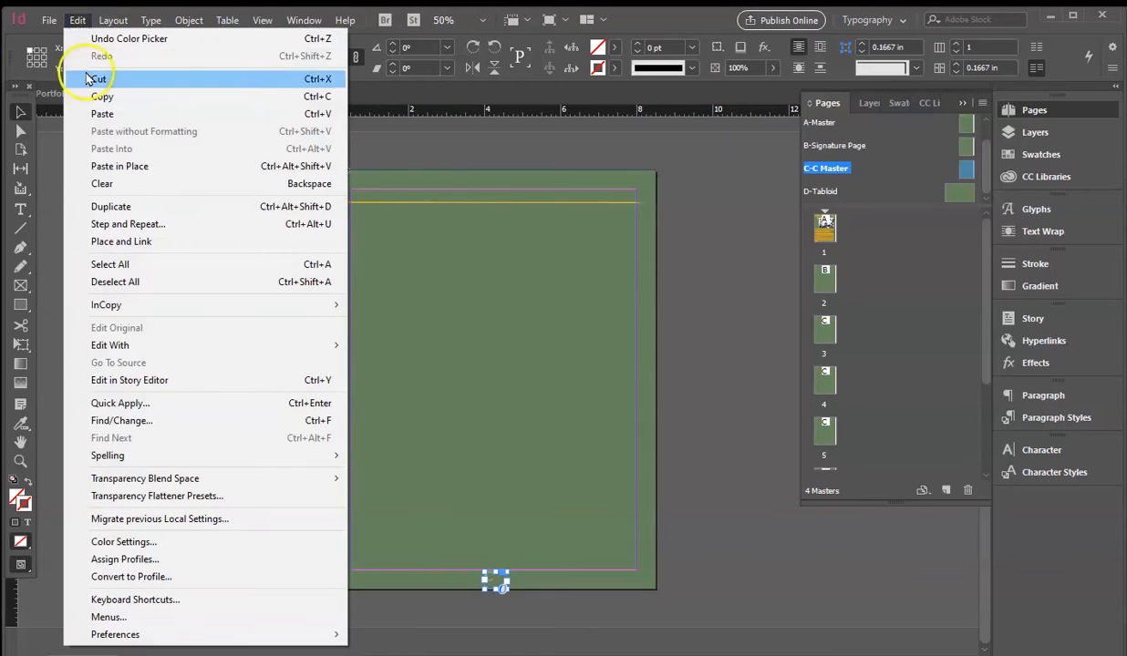
left_click(110, 97)
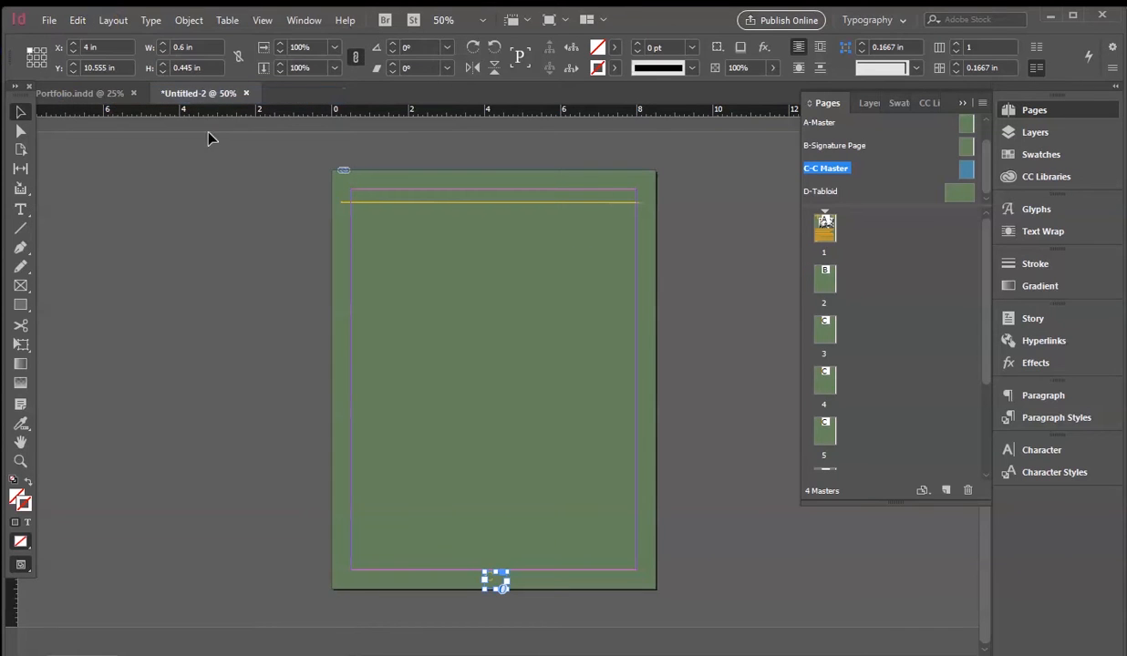
double_click(955, 194)
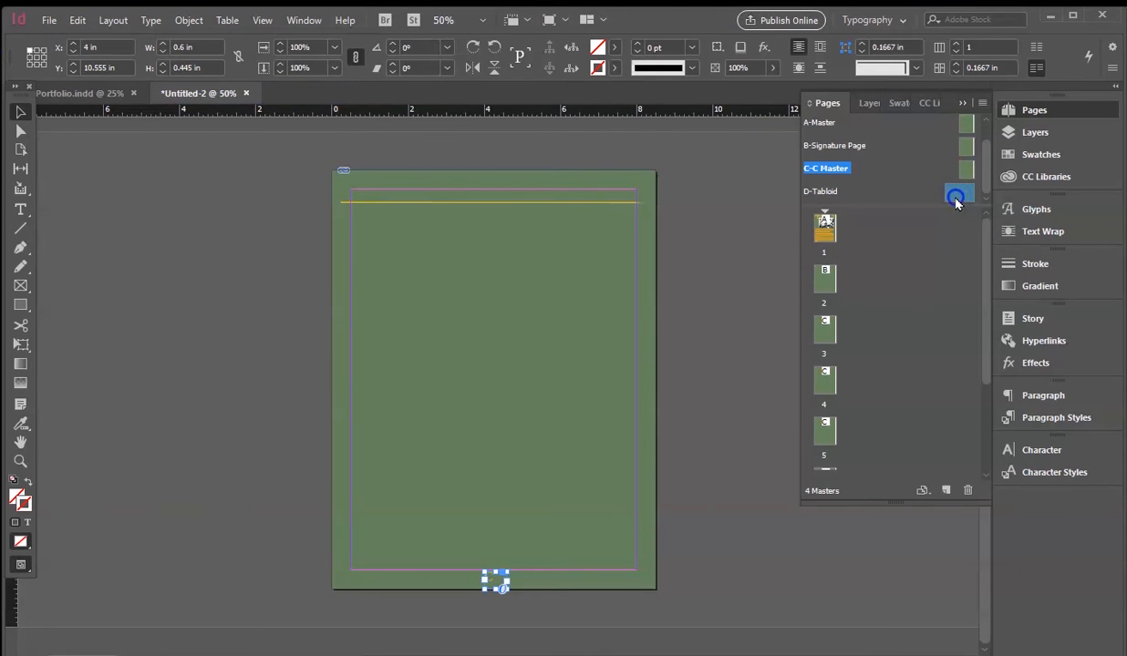
left_click(77, 19)
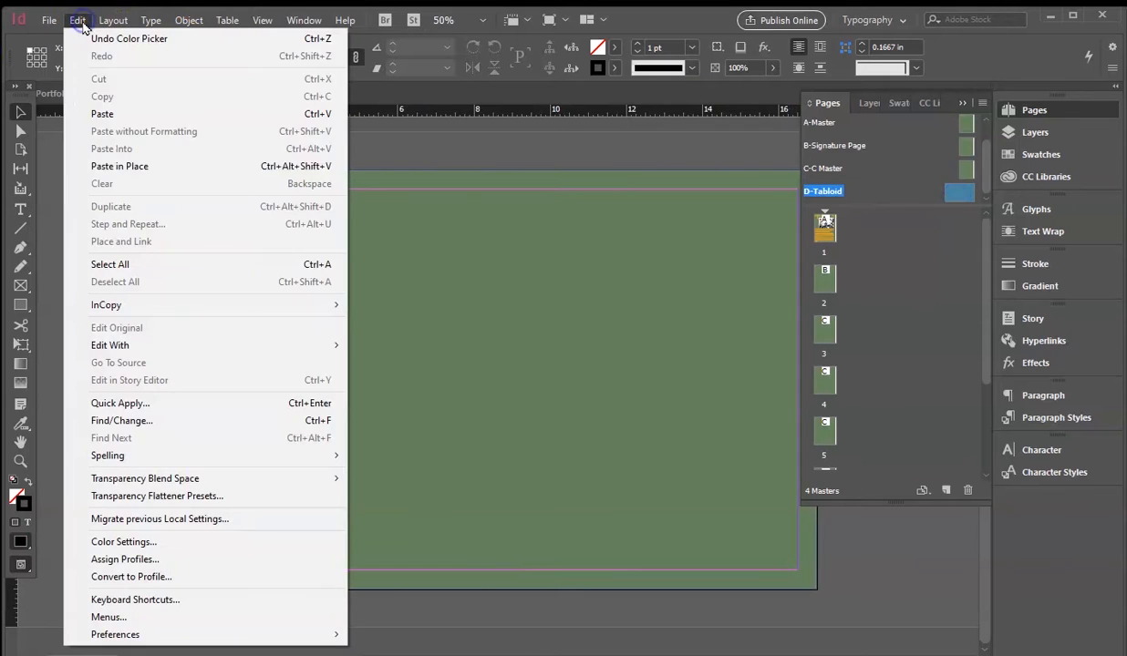
left_click(128, 167)
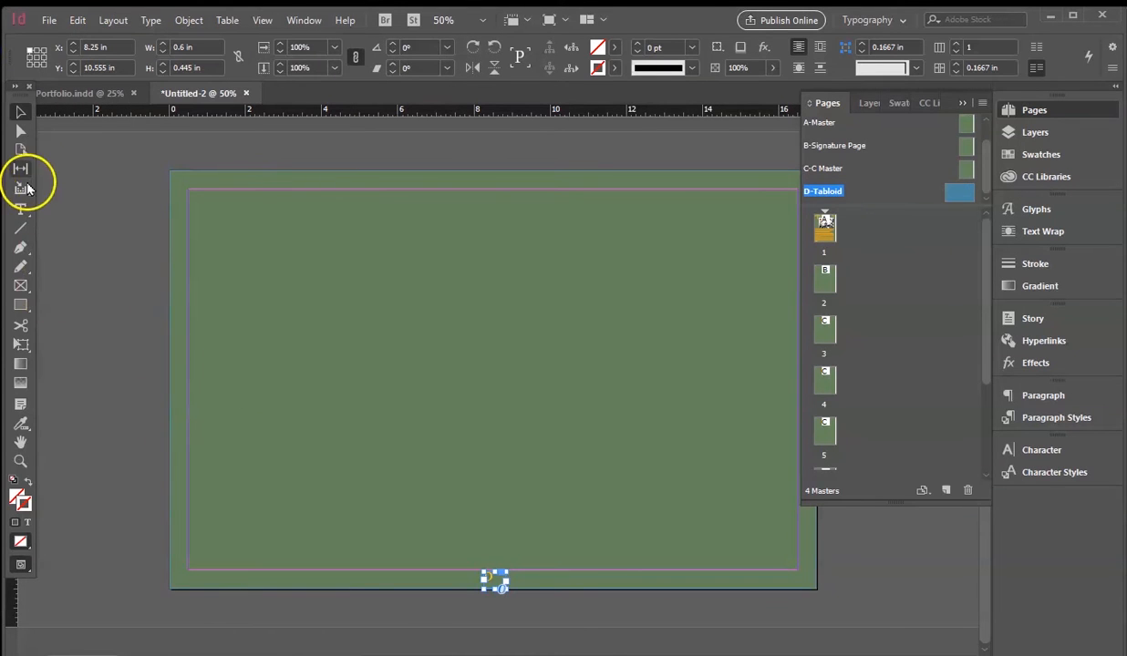
left_click(82, 212)
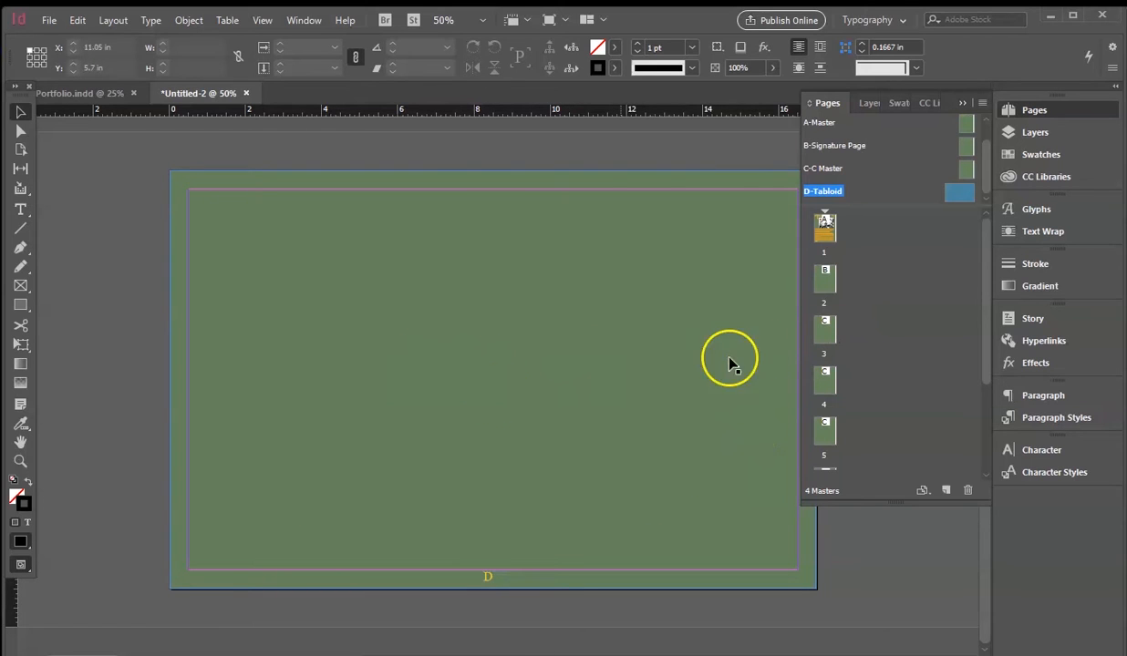
- Apply the D-Tabloid master to document page 4
double_click(825, 230)
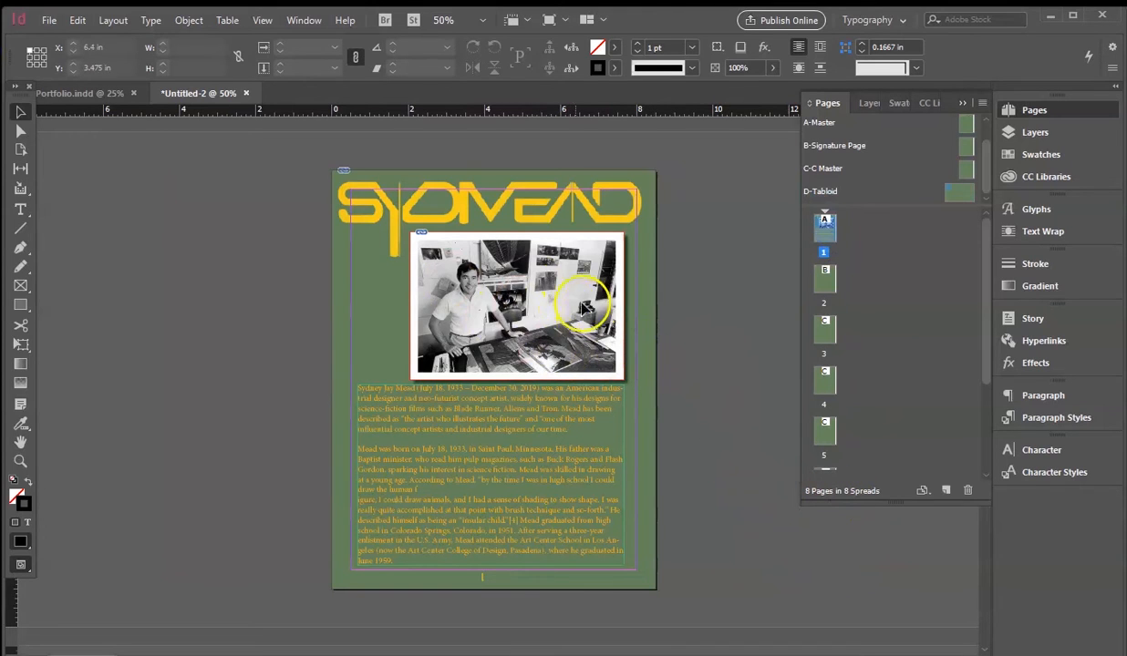
scroll(567, 308, "down", 10)
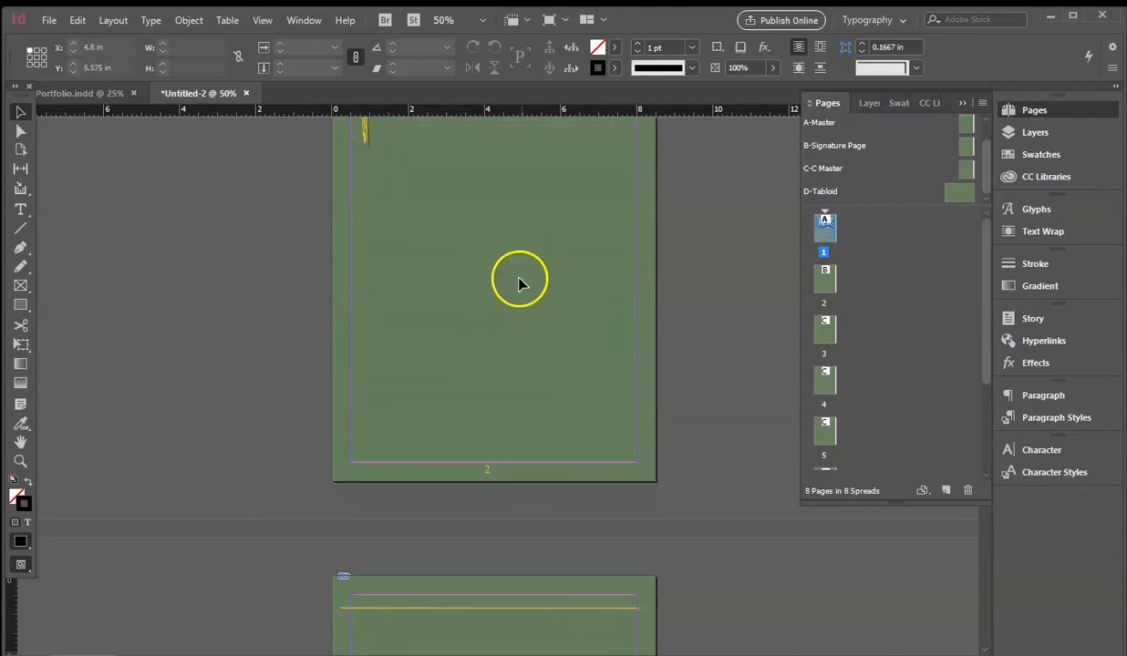
scroll(543, 288, "down", 6)
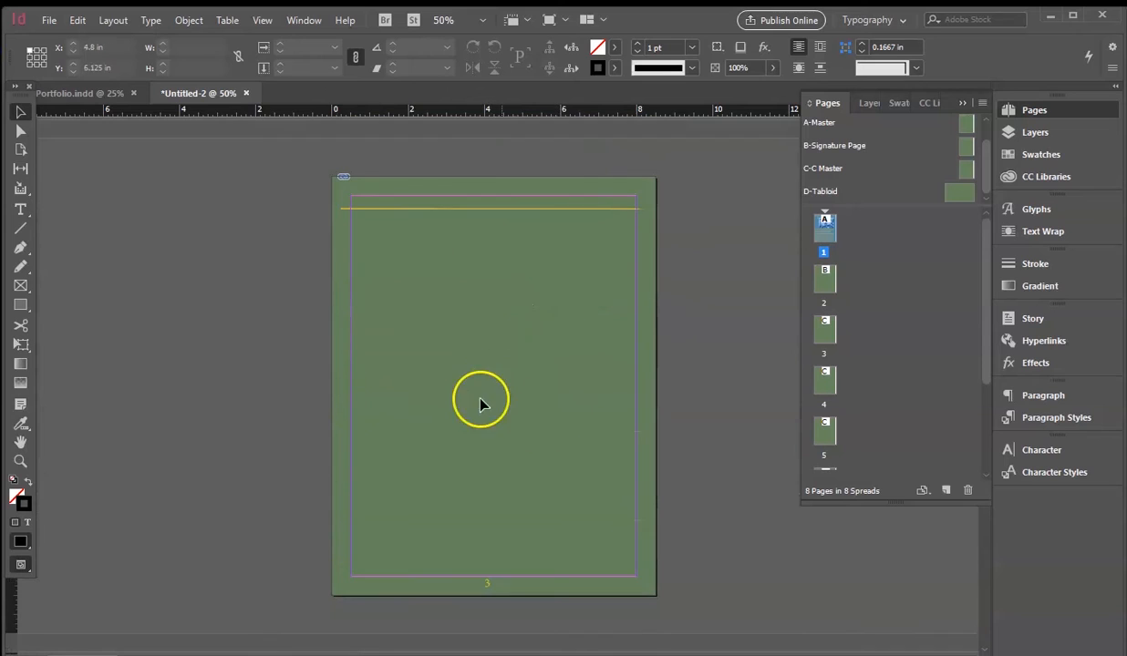
scroll(480, 400, "down", 2)
scroll(529, 521, "down", 5)
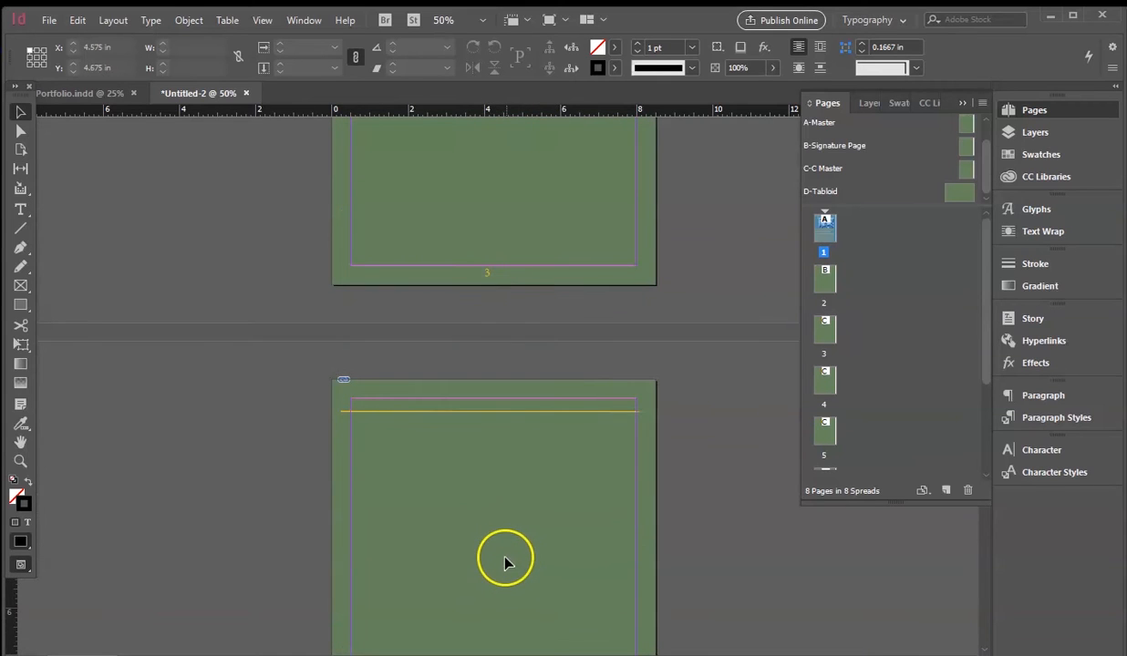
scroll(519, 551, "down", 1)
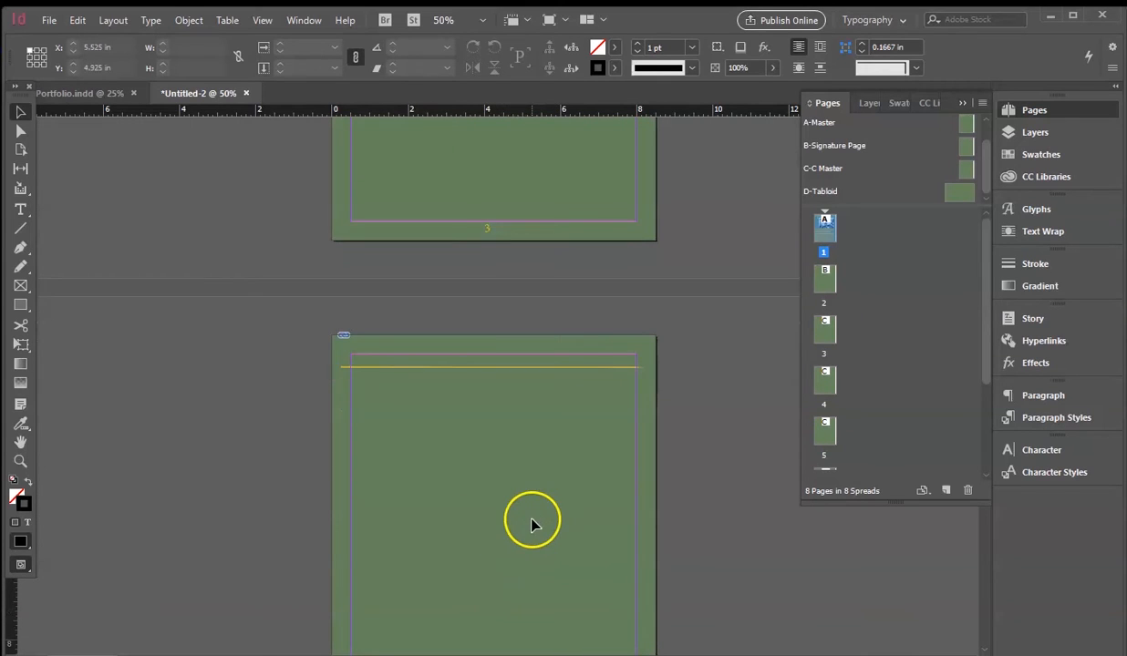
scroll(529, 522, "down", 2)
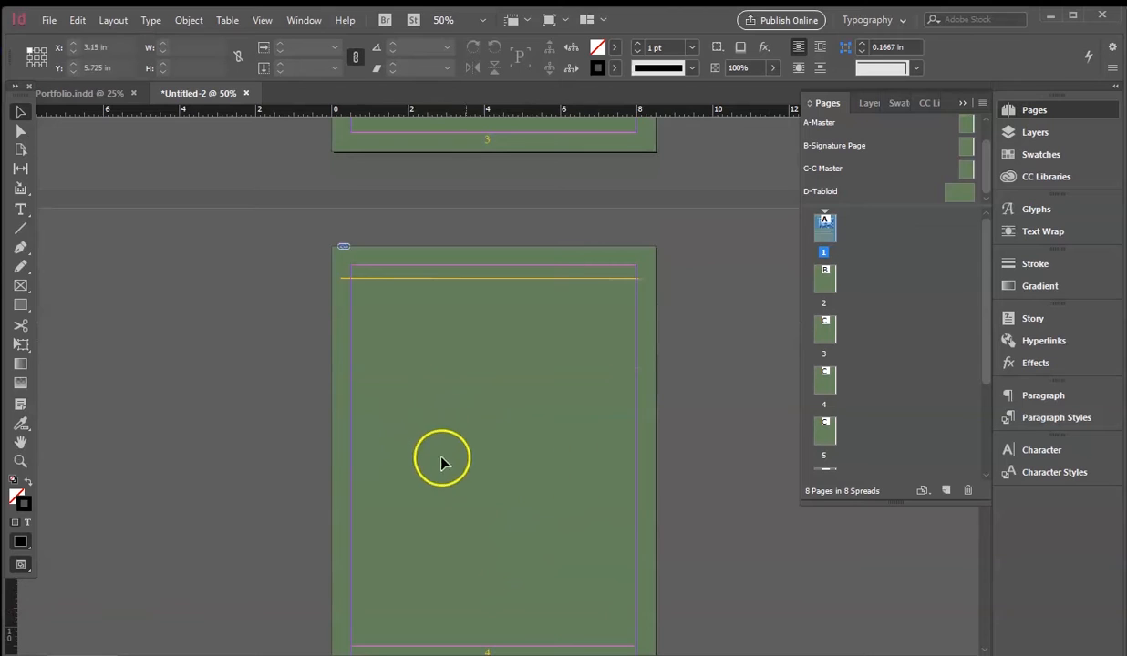
left_click(960, 199)
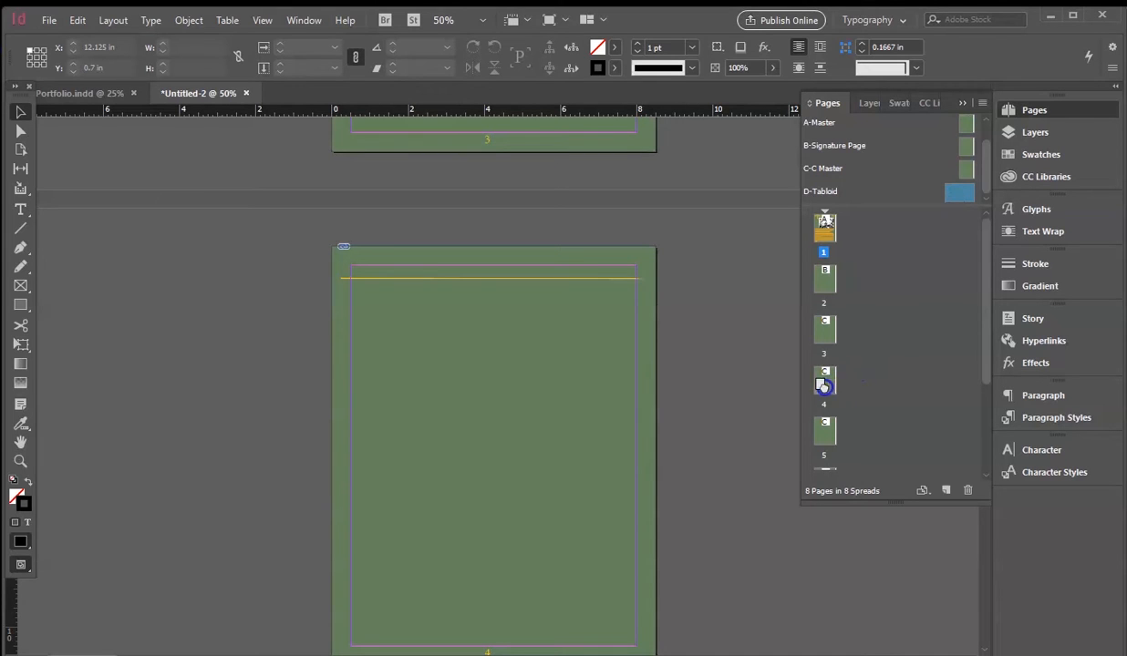
left_click(466, 373)
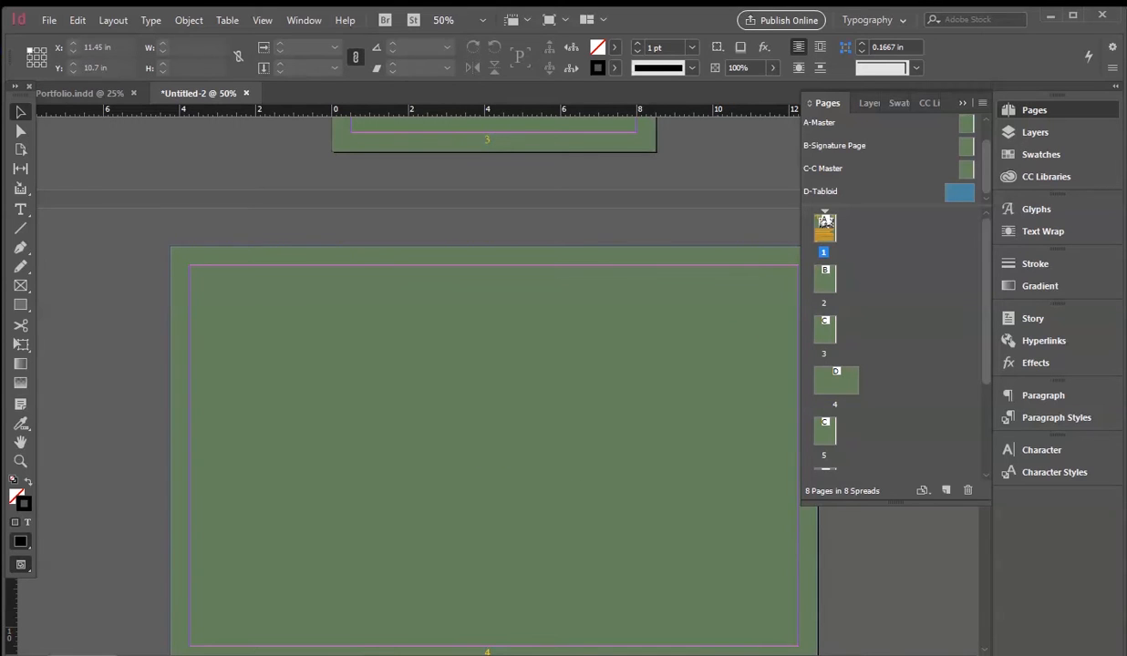
scroll(575, 526, "down", 2)
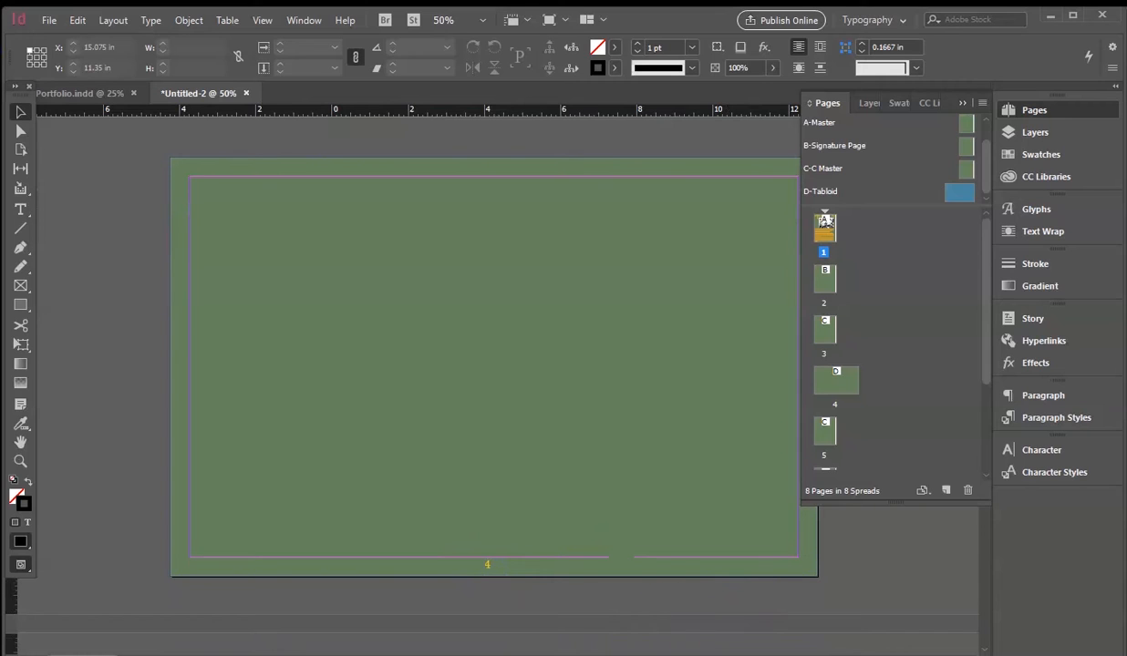
scroll(438, 365, "right", 3)
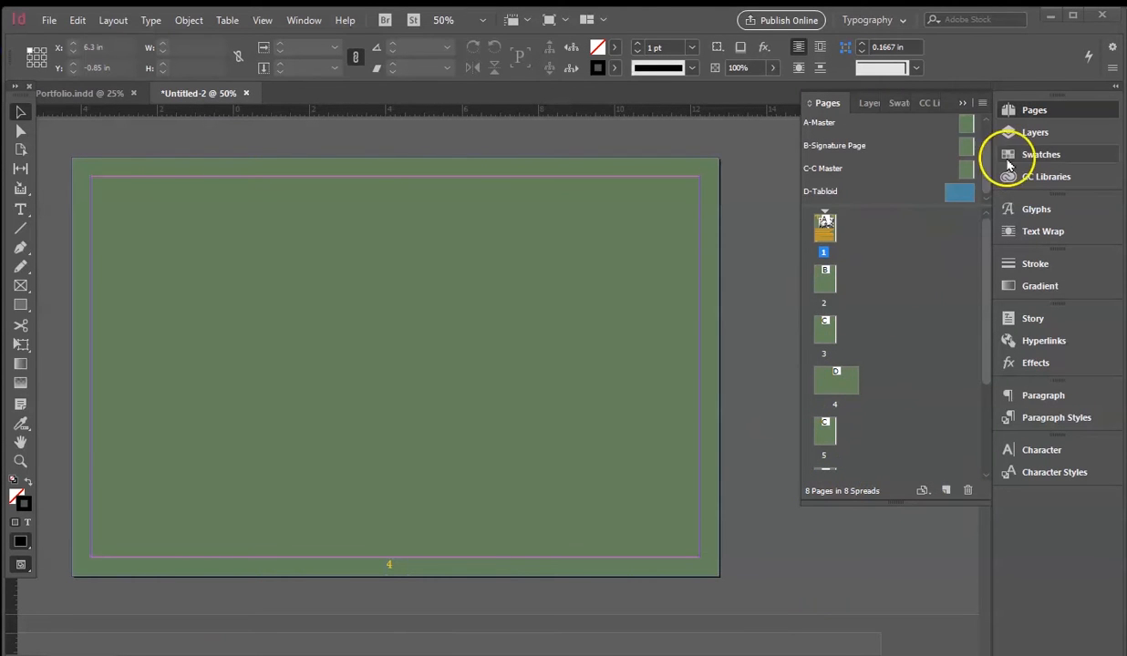
- Lock the Page Background layer, then unlock the Images layer and make it the active layer
left_click(1039, 133)
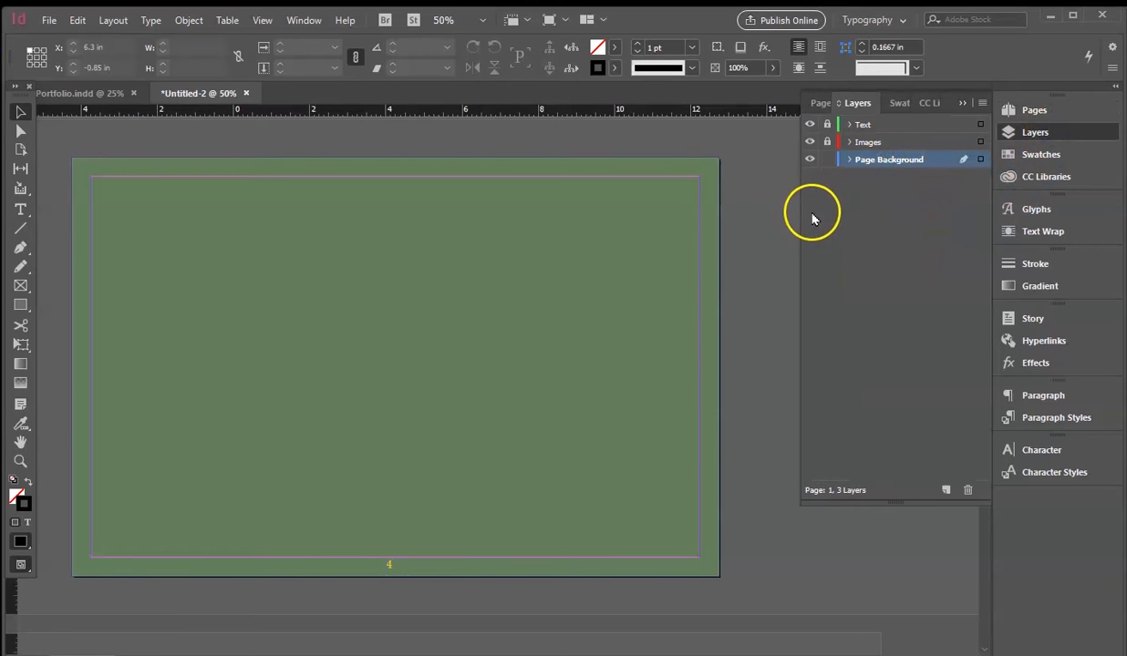
left_click(827, 159)
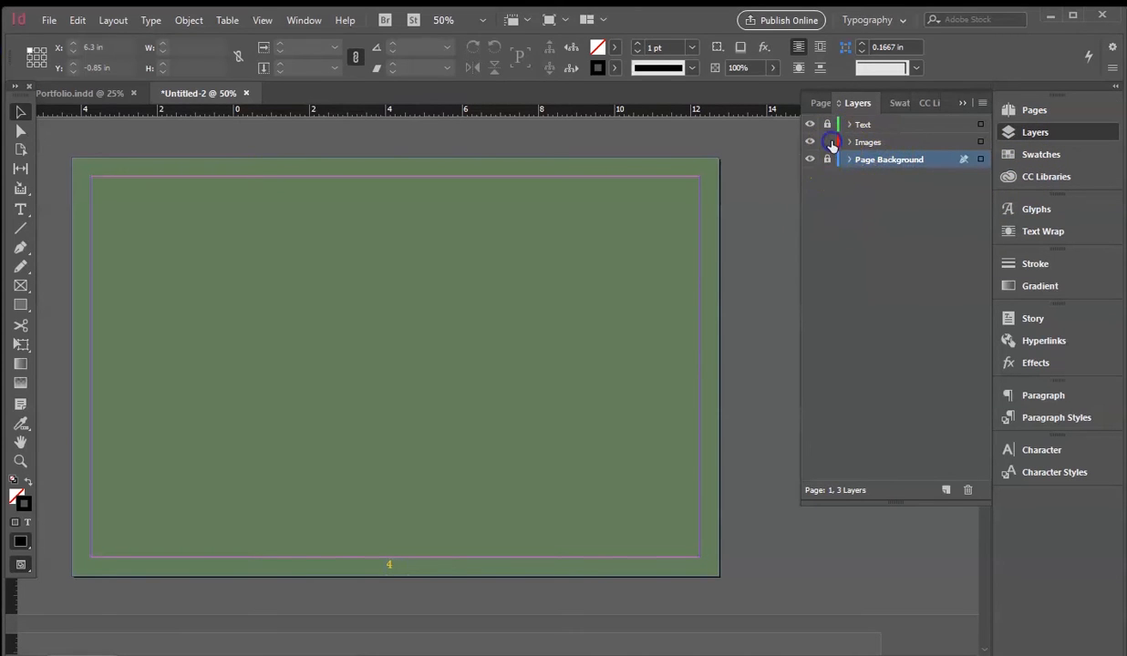
left_click(891, 144)
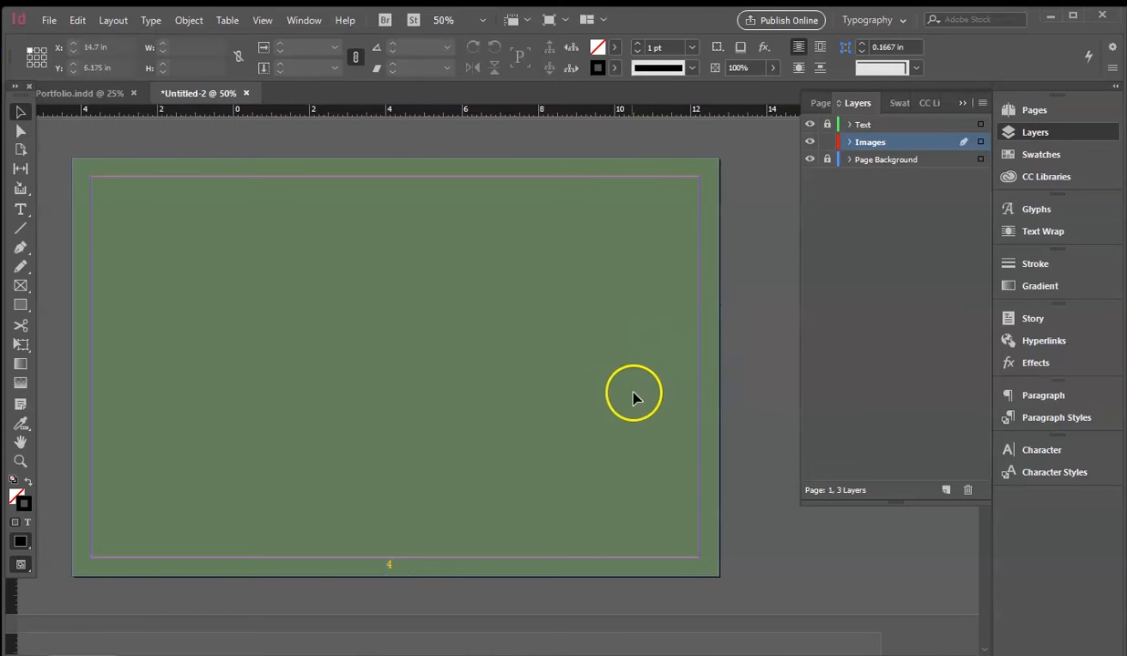
- Go to document page 2 and make it the active page
scroll(635, 397, "up", 10)
scroll(679, 368, "up", 5)
scroll(687, 352, "down", 5)
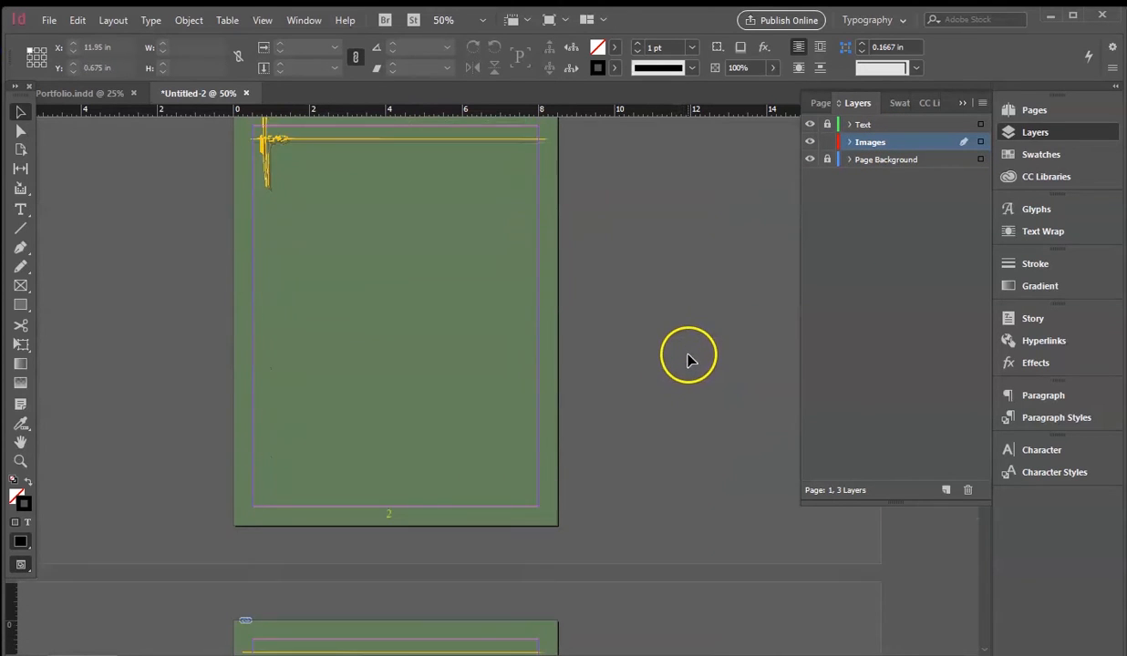
scroll(688, 359, "up", 1)
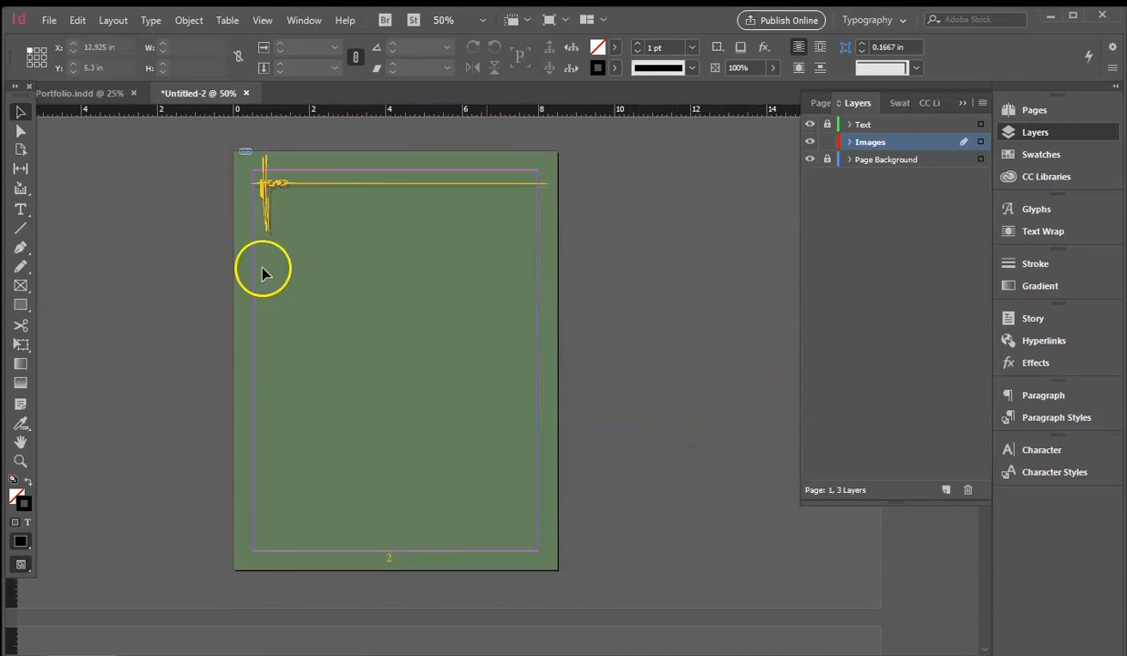
key("ctrl+d")
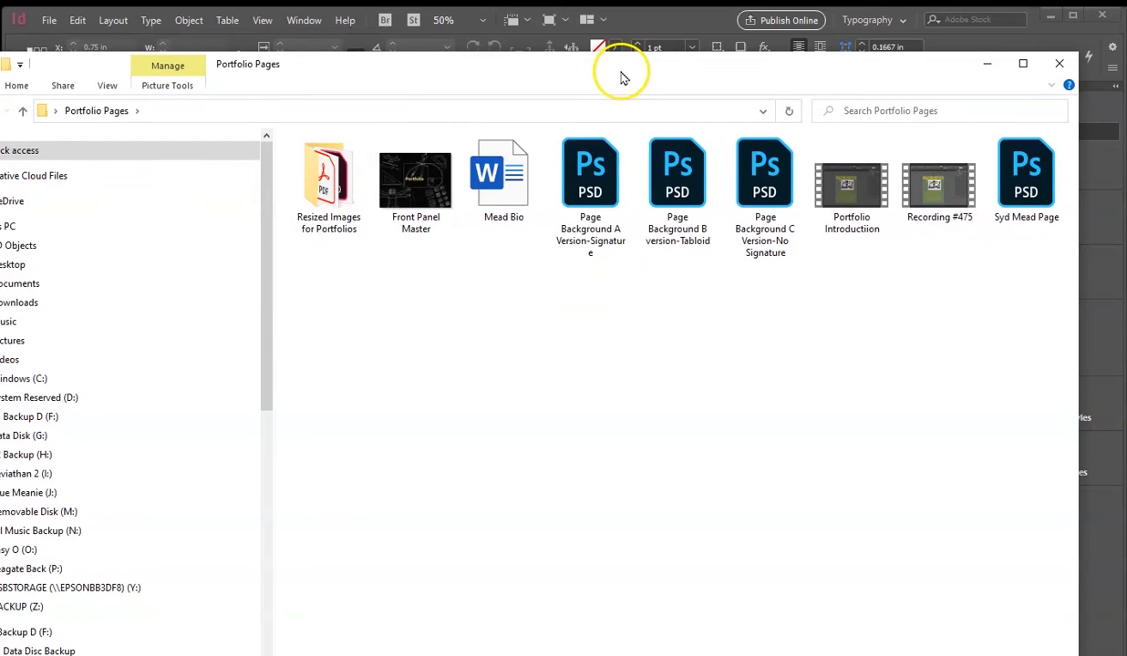
left_click_drag(621, 75, 0, 25)
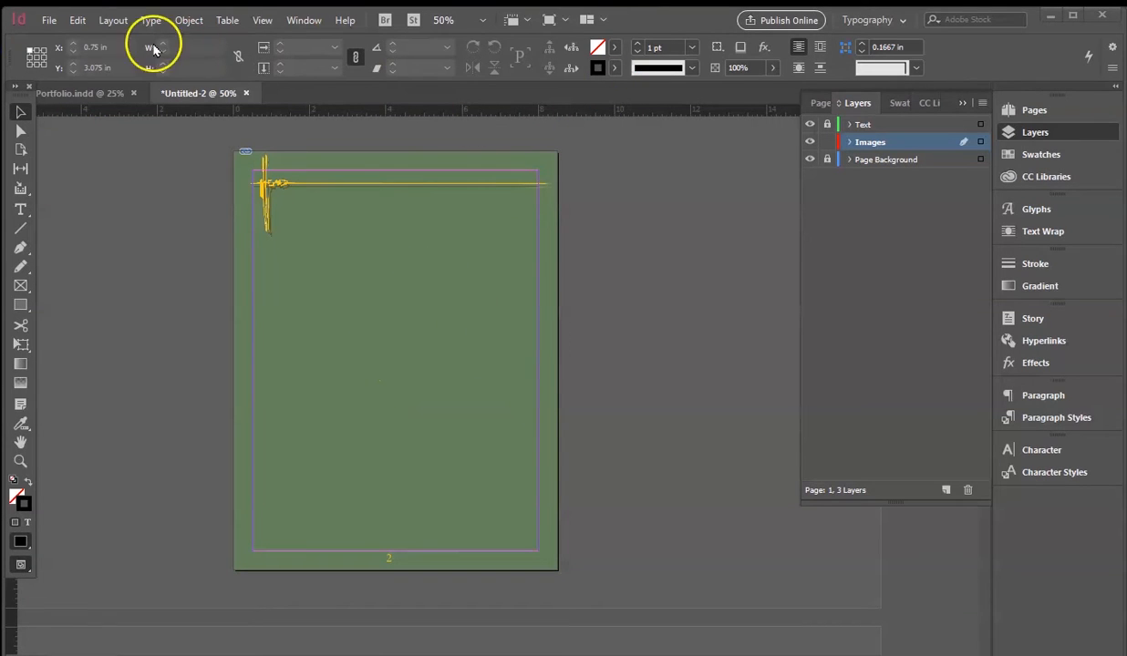
left_click(742, 269)
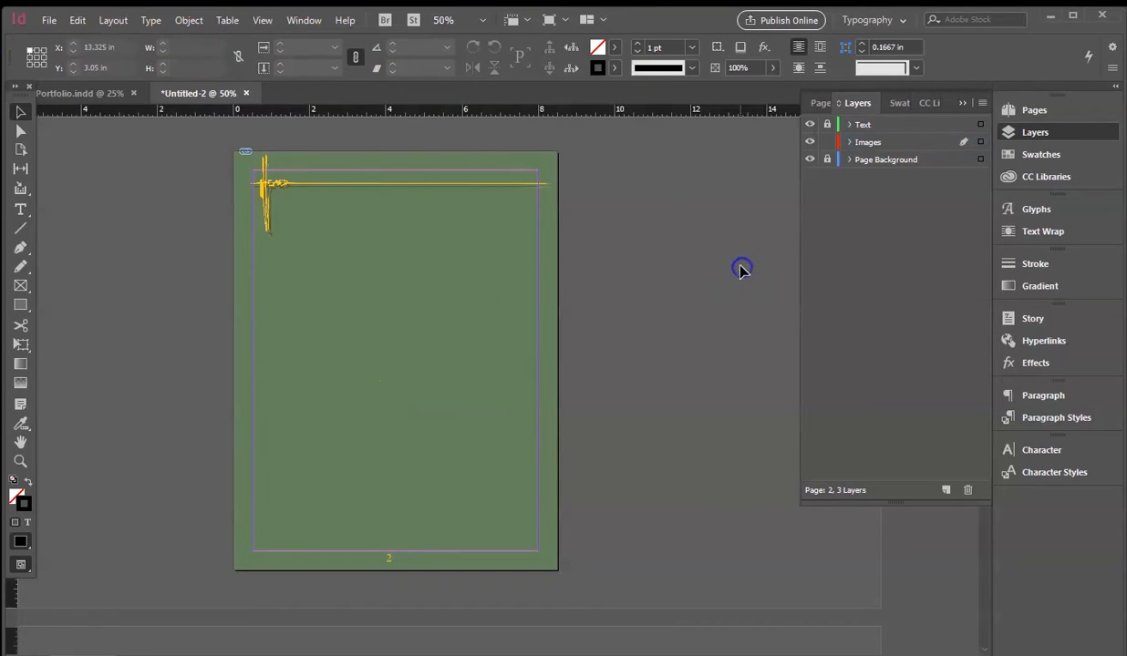
- Place the image _0044_Mead 14 from the Resized Images for Portfolios folder on page 2 at full size
left_click(48, 20)
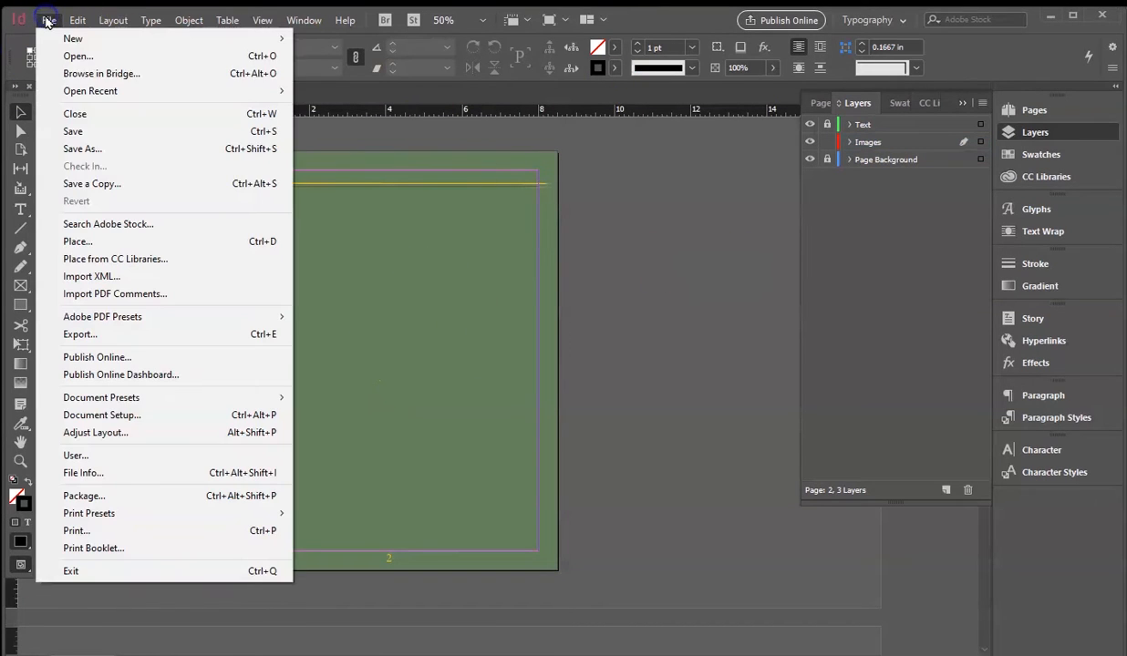
left_click(77, 242)
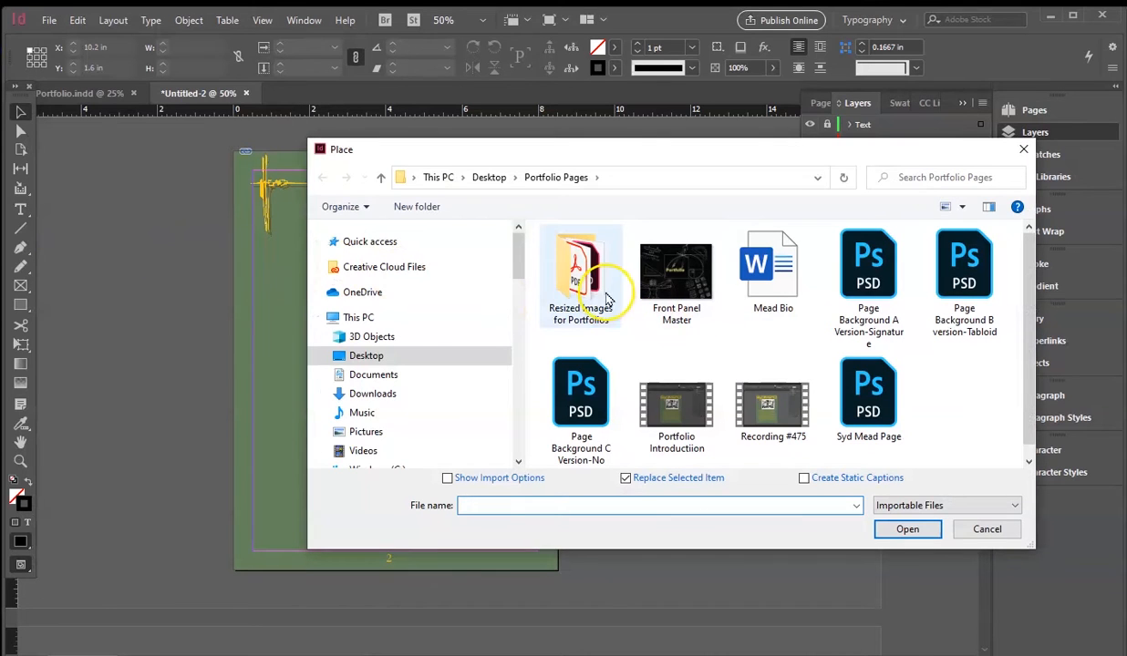
double_click(583, 285)
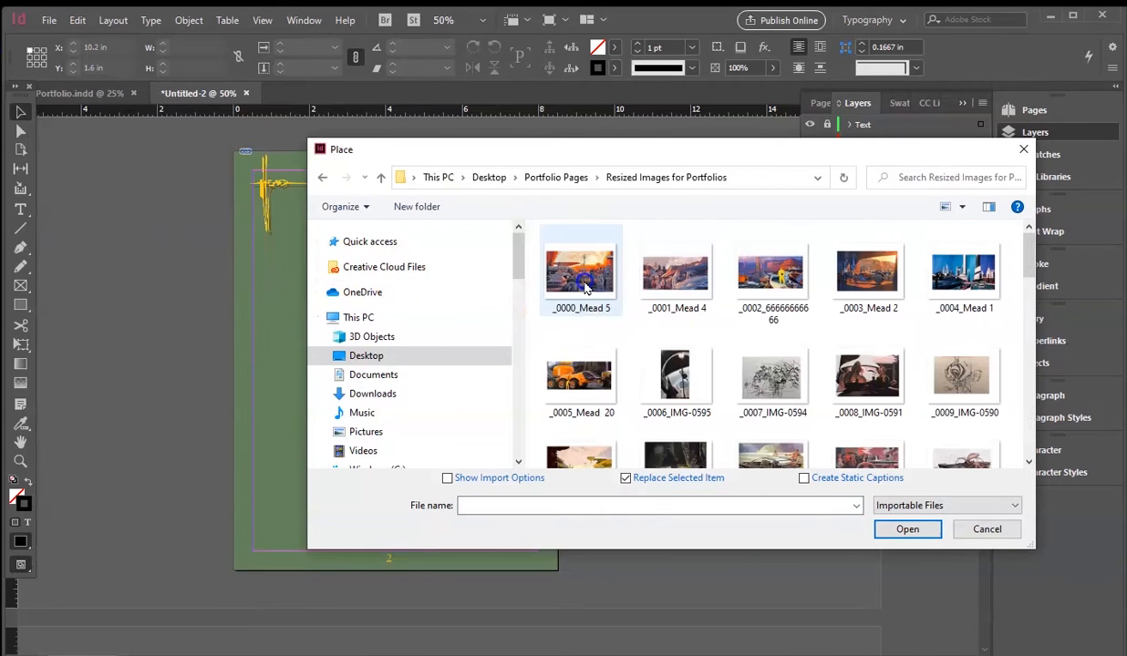
left_click_drag(1032, 262, 1034, 383)
left_click(969, 383)
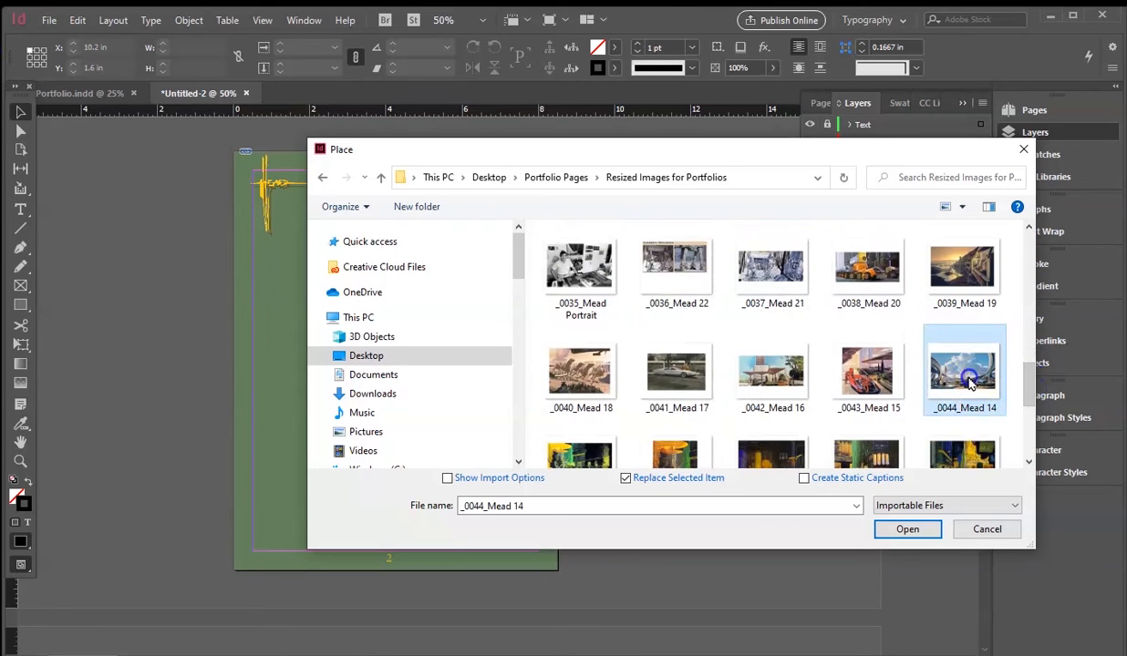
left_click(905, 533)
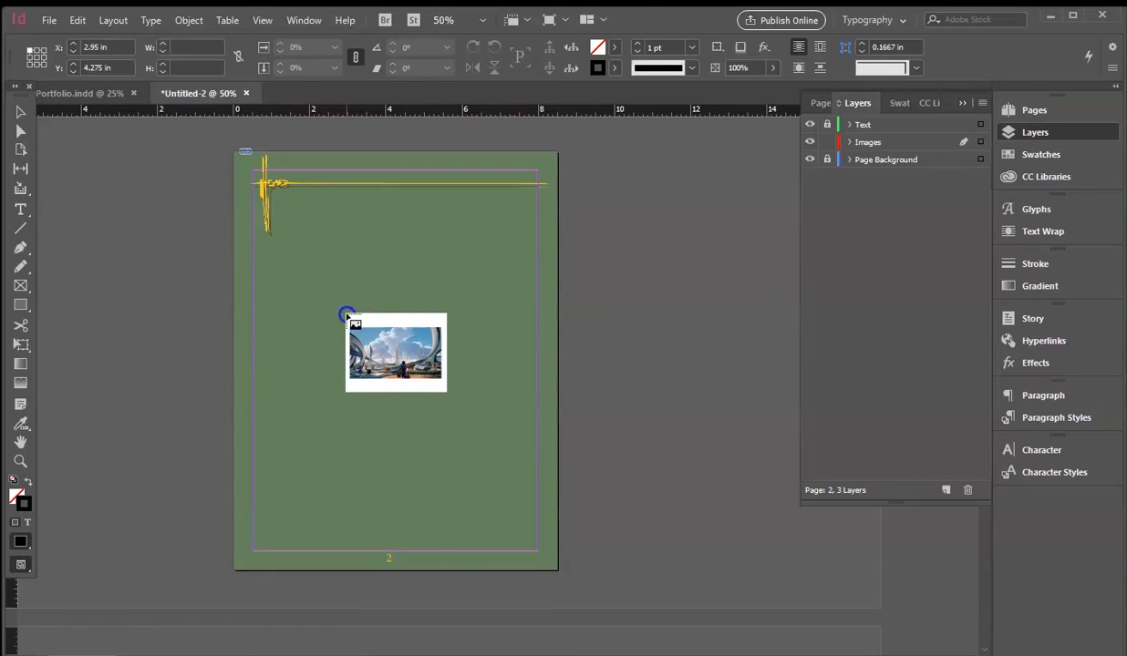
left_click(346, 315)
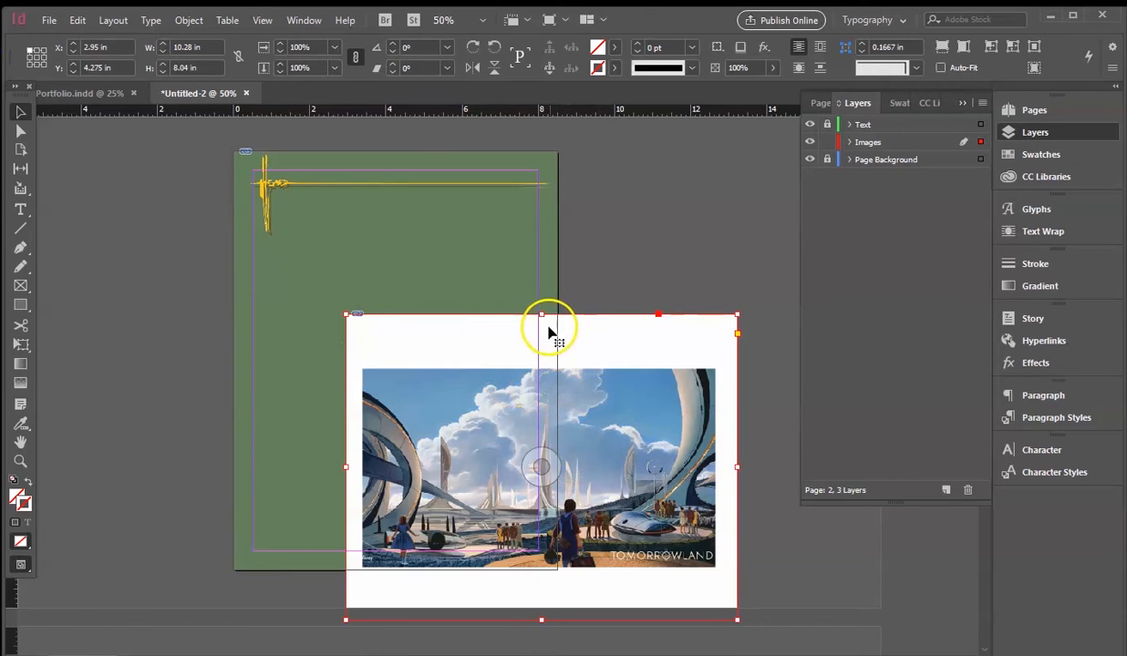
- Crop the Tomorrowland image frame to the artwork's edges, about 9.3 by 5.175 in, and move it up onto page 2
left_click_drag(542, 314, 541, 354)
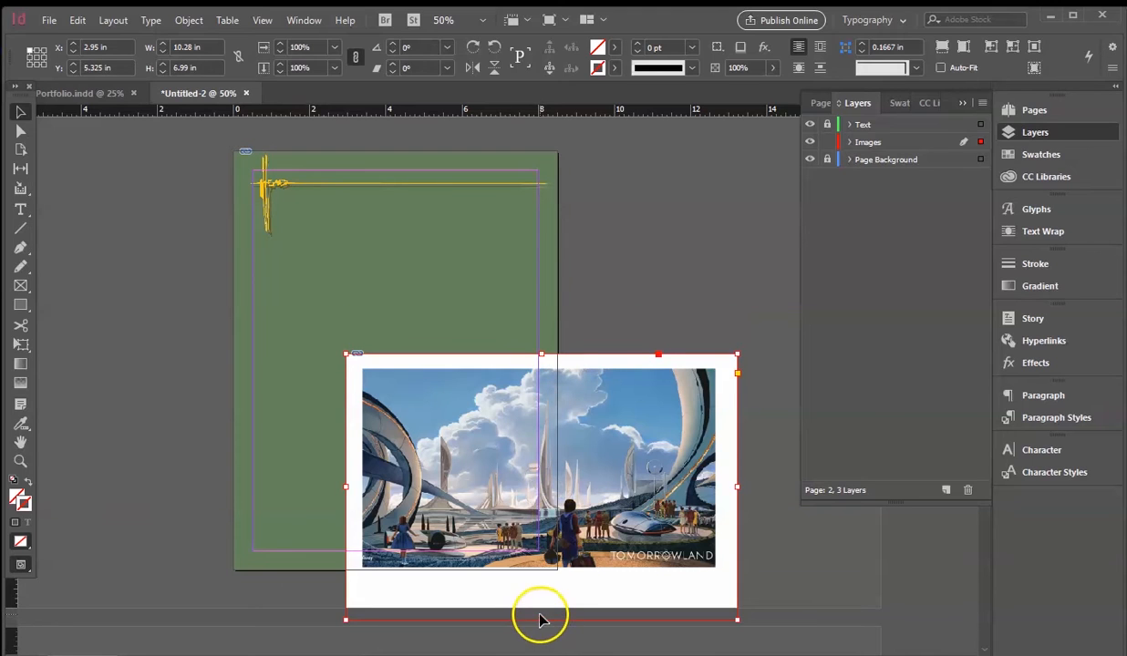
left_click_drag(540, 619, 543, 584)
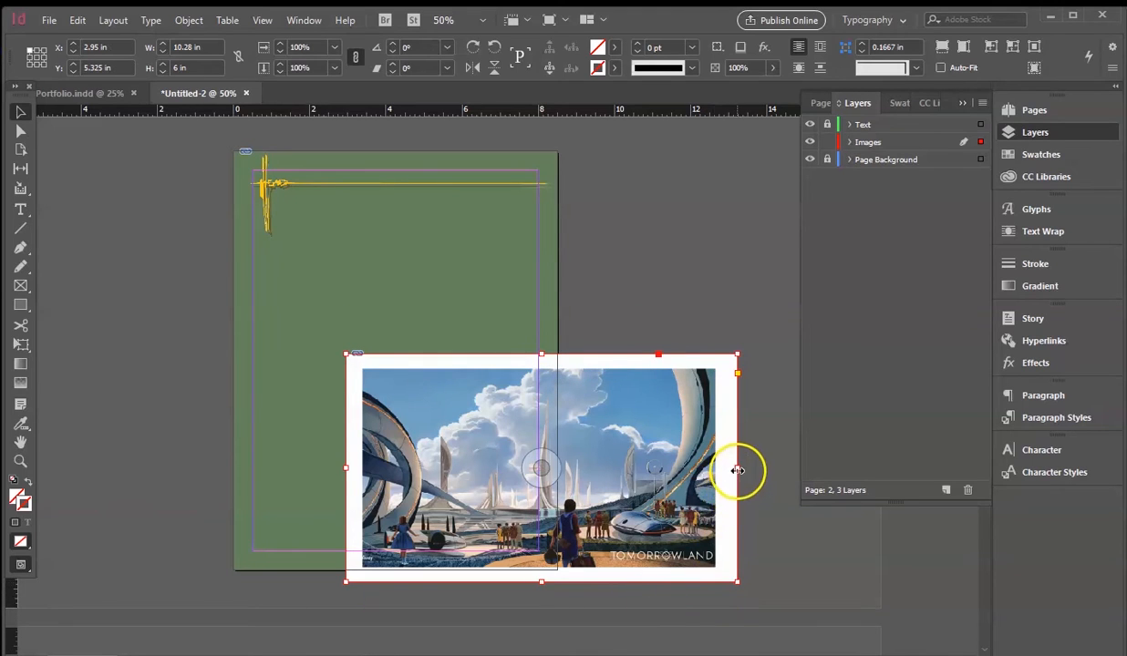
left_click_drag(738, 469, 716, 469)
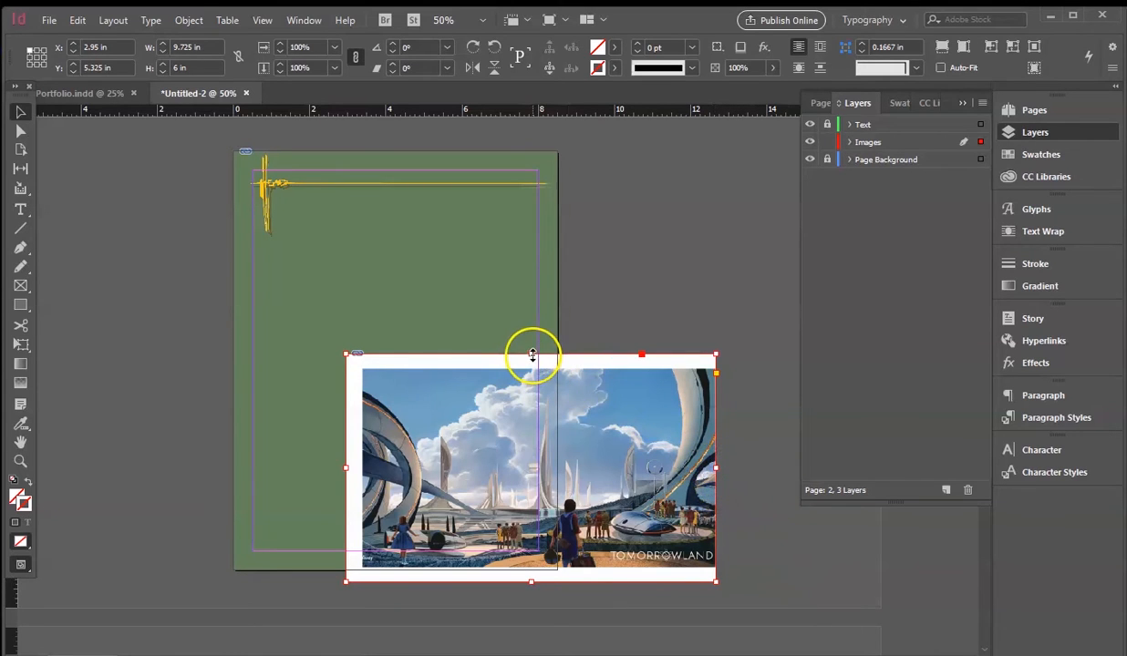
left_click_drag(532, 355, 532, 370)
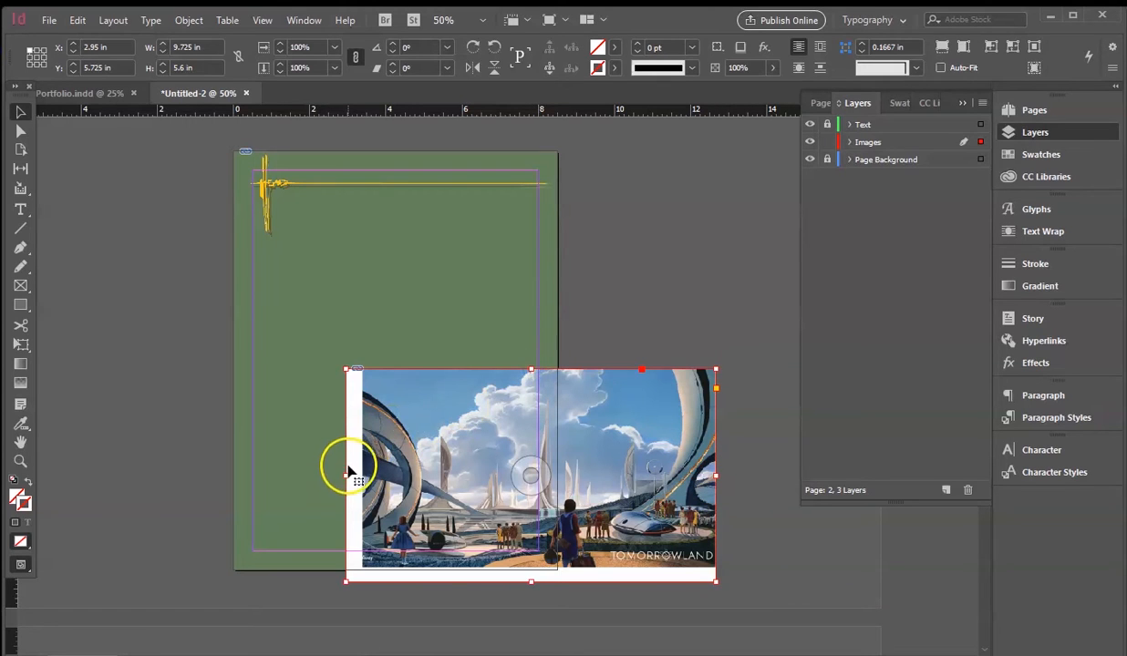
left_click_drag(347, 474, 362, 474)
left_click_drag(540, 584, 542, 566)
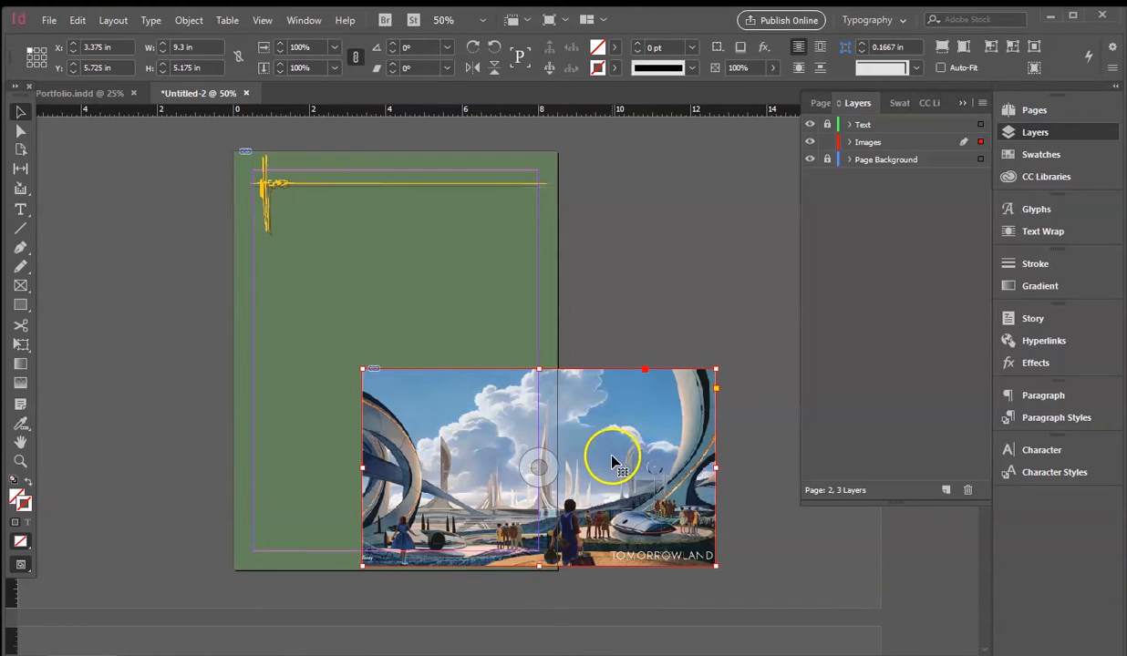
left_click_drag(612, 461, 525, 331)
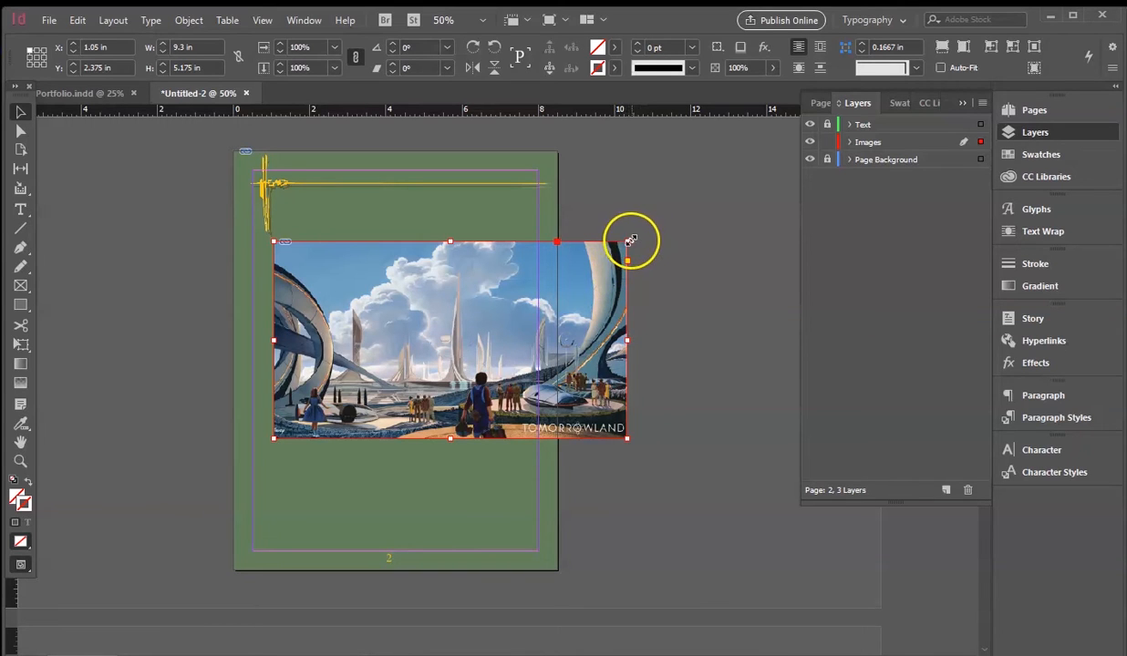
- Try scaling the Tomorrowland image and its frame proportionally to about 6.98 in wide, and undo the resize
left_click_drag(627, 243, 507, 292)
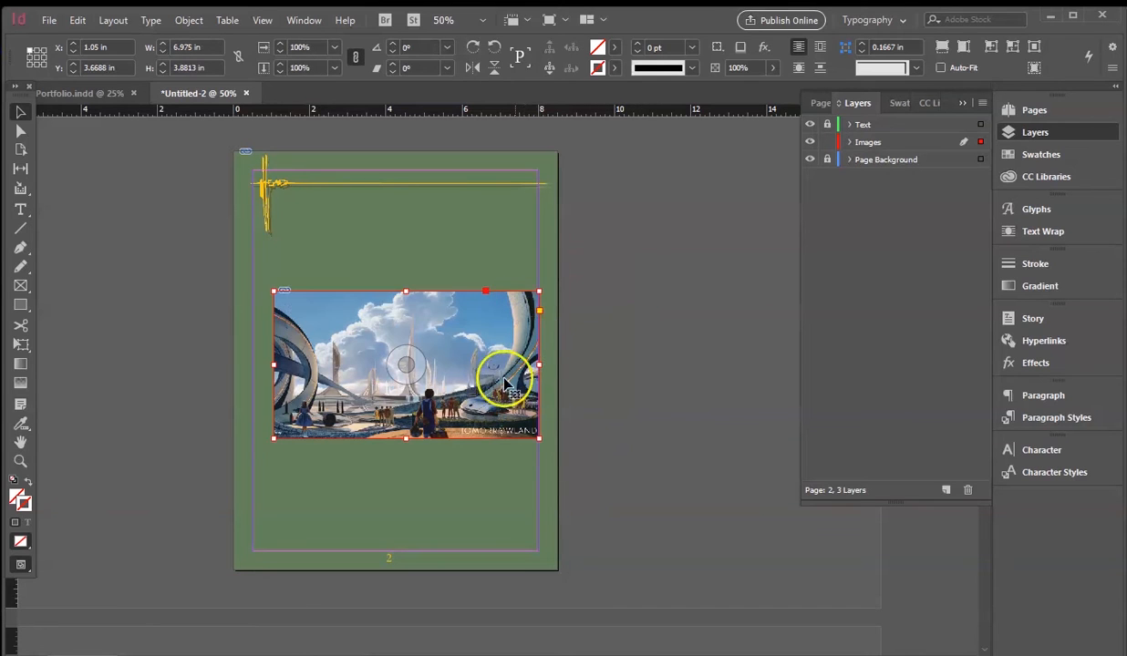
left_click(78, 20)
left_click(111, 34)
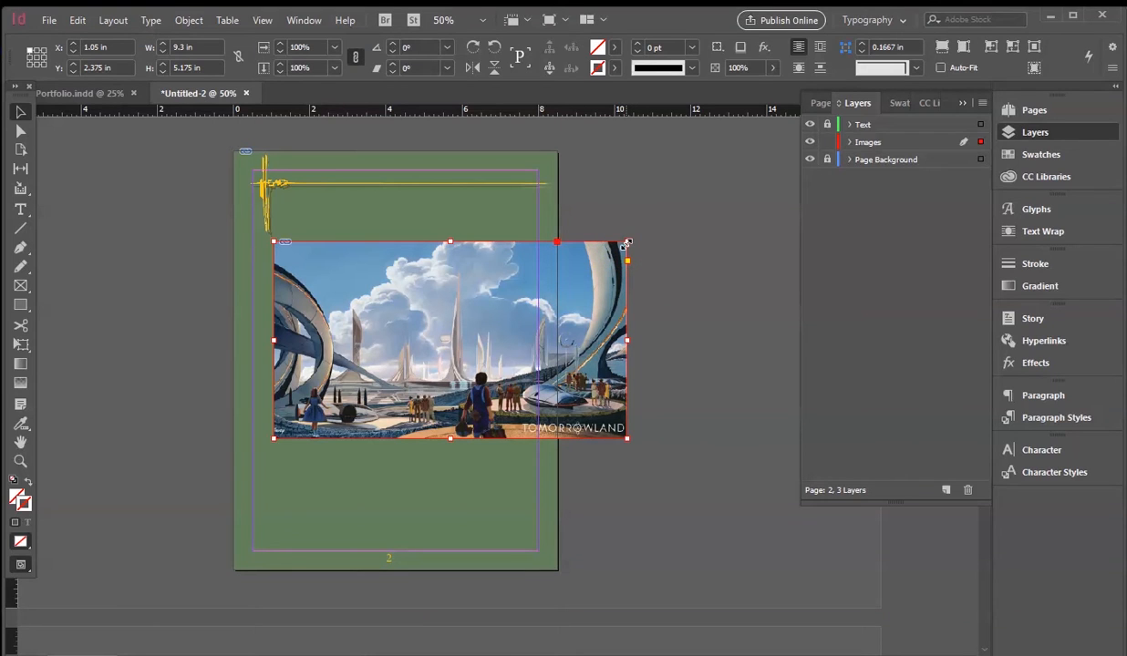
- Try shrinking only the Tomorrowland image's frame to about 6.69 by 3.73 in, and undo both frame resizes
left_click_drag(626, 244, 571, 274)
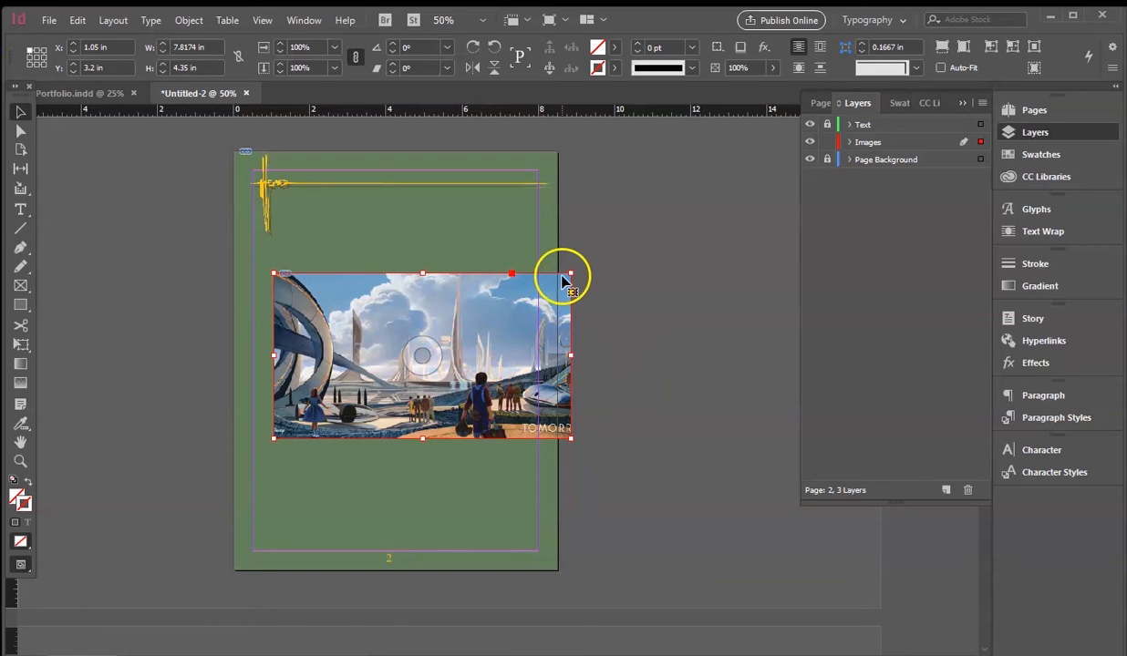
left_click_drag(570, 274, 528, 296)
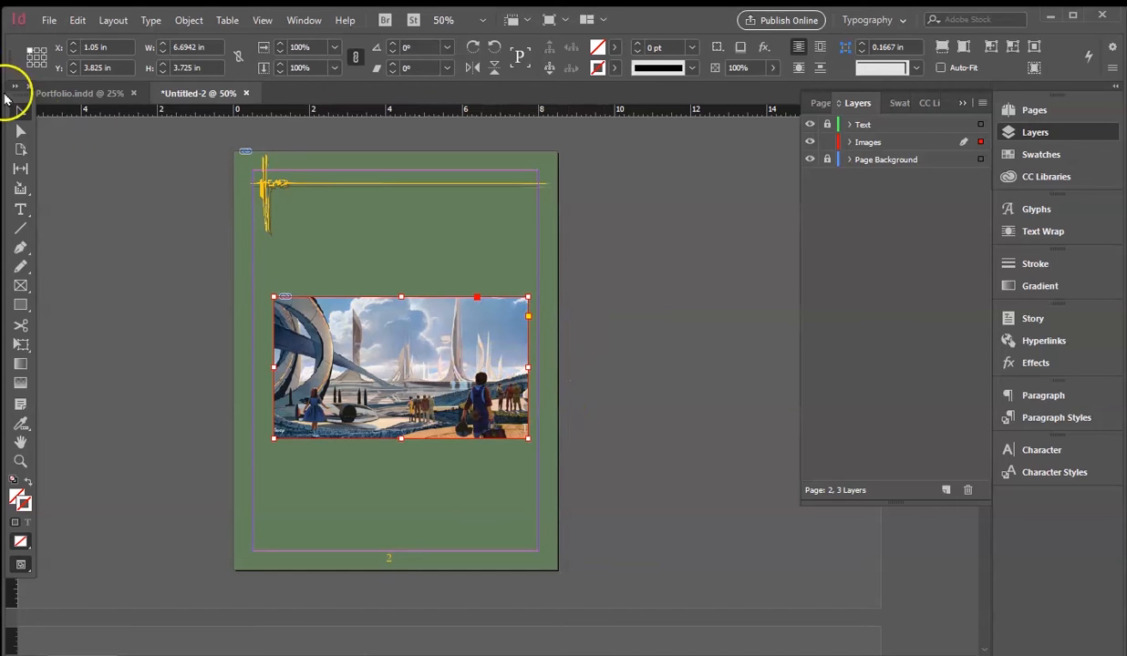
left_click(71, 22)
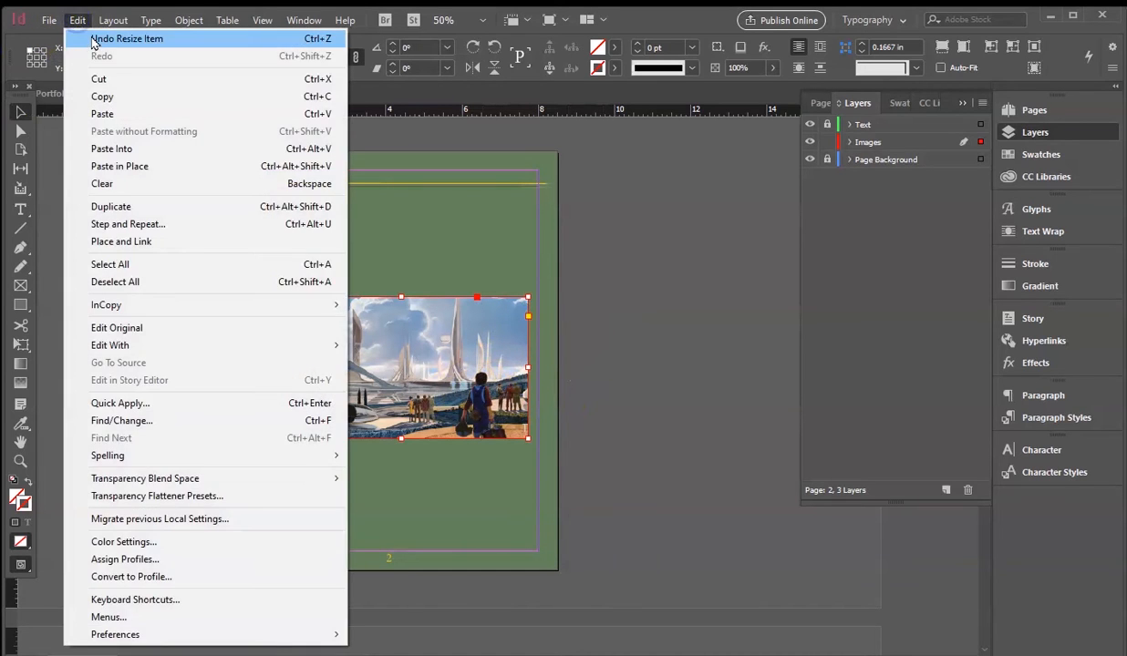
left_click(84, 35)
left_click(76, 21)
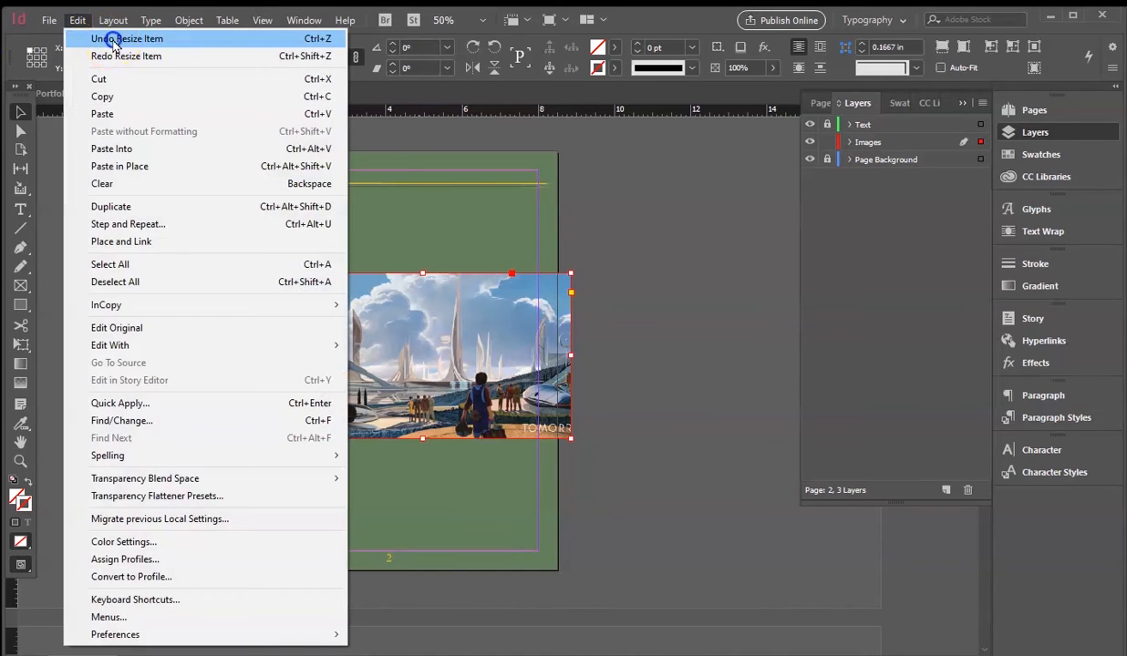
left_click(113, 41)
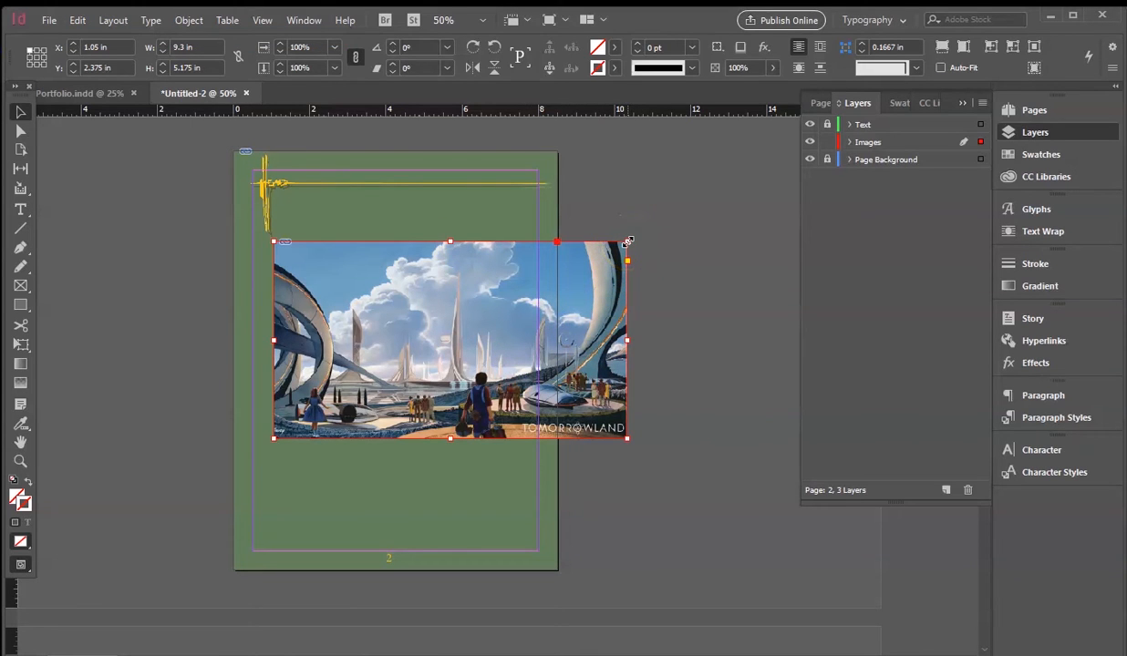
- Scale the Tomorrowland image and its frame proportionally to about 6.24 in wide and position it beneath page 2's gold header line
left_click_drag(627, 242, 452, 312)
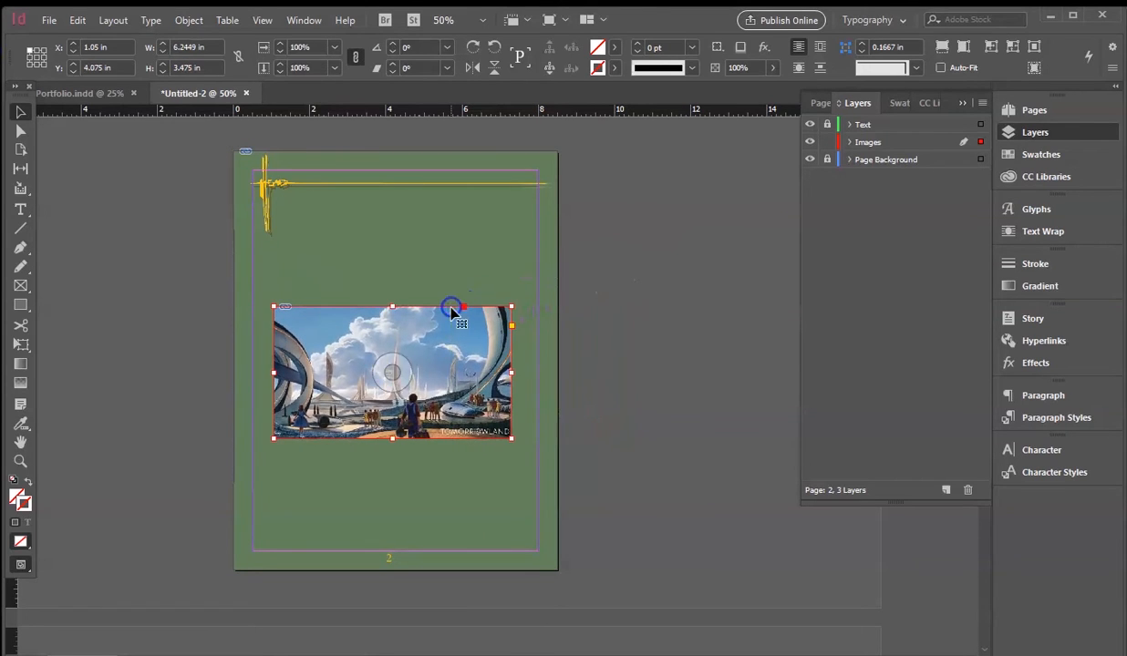
left_click_drag(414, 369, 418, 289)
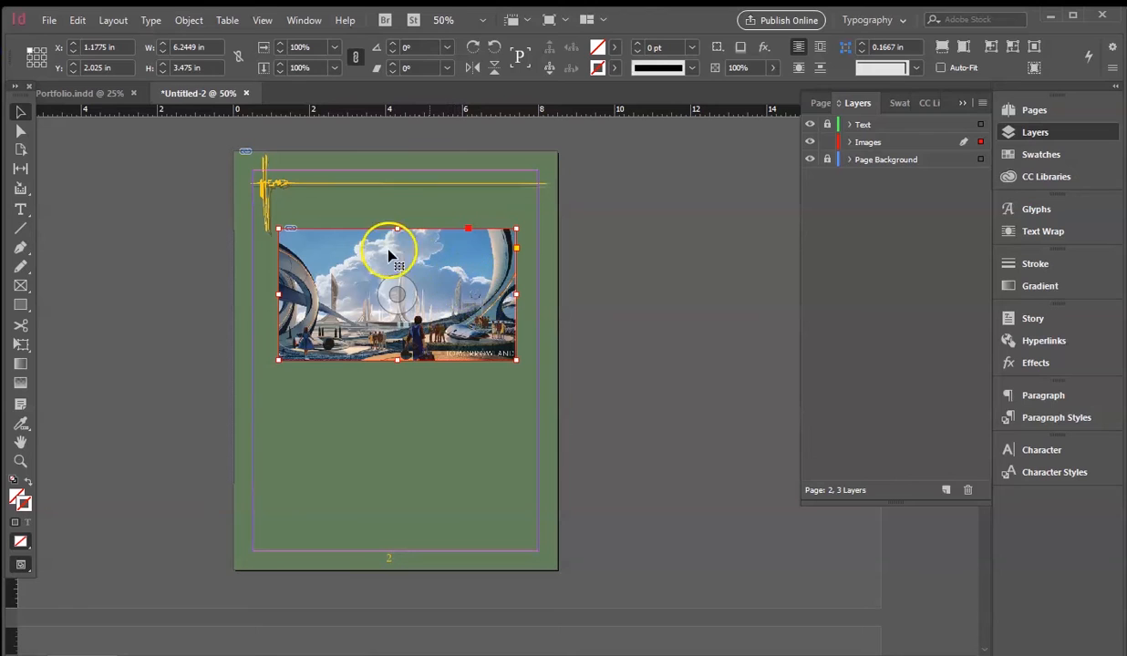
- Apply a Drop Shadow effect with the default Multiply, 75% opacity settings to the Tomorrowland image, and deselect it
left_click(189, 22)
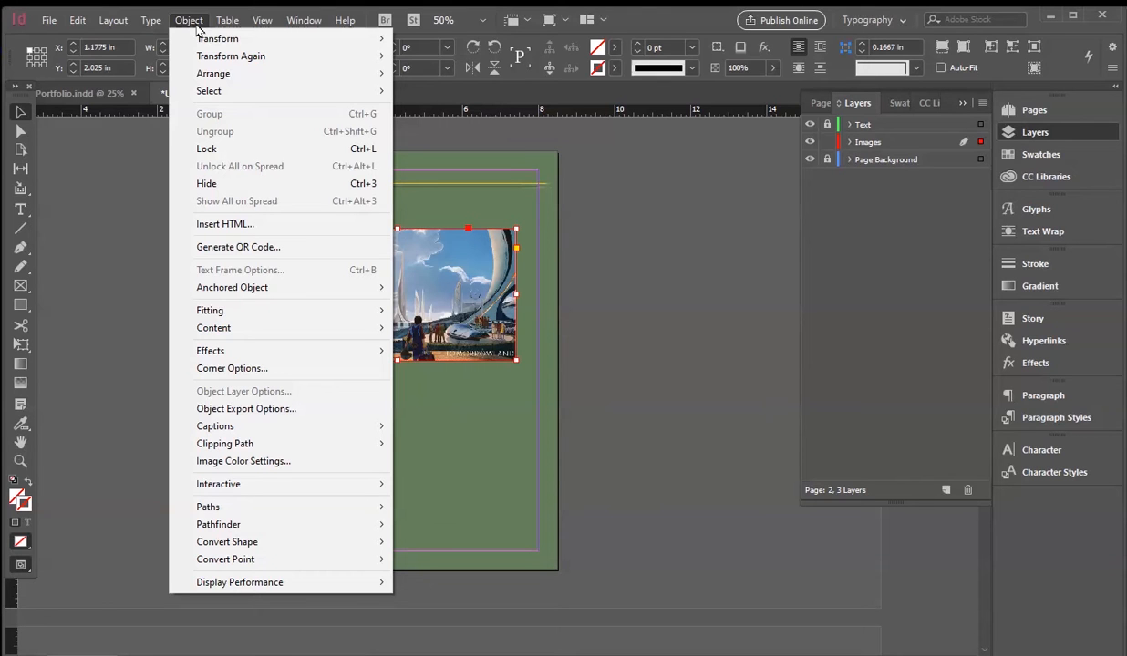
mouse_move(205, 350)
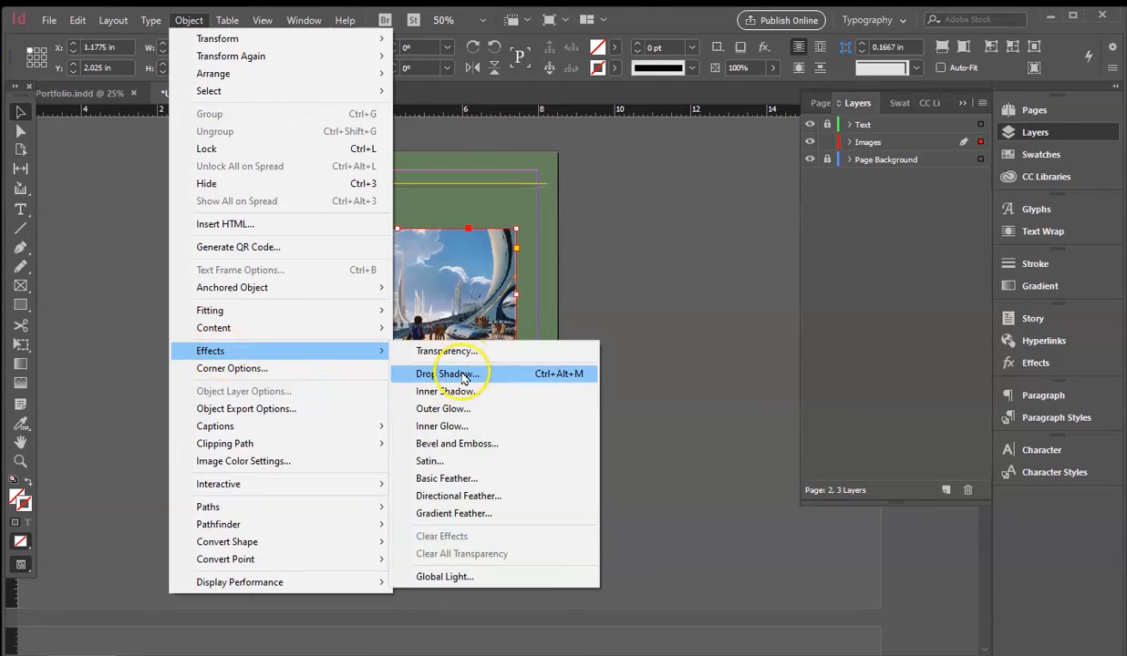
left_click(465, 376)
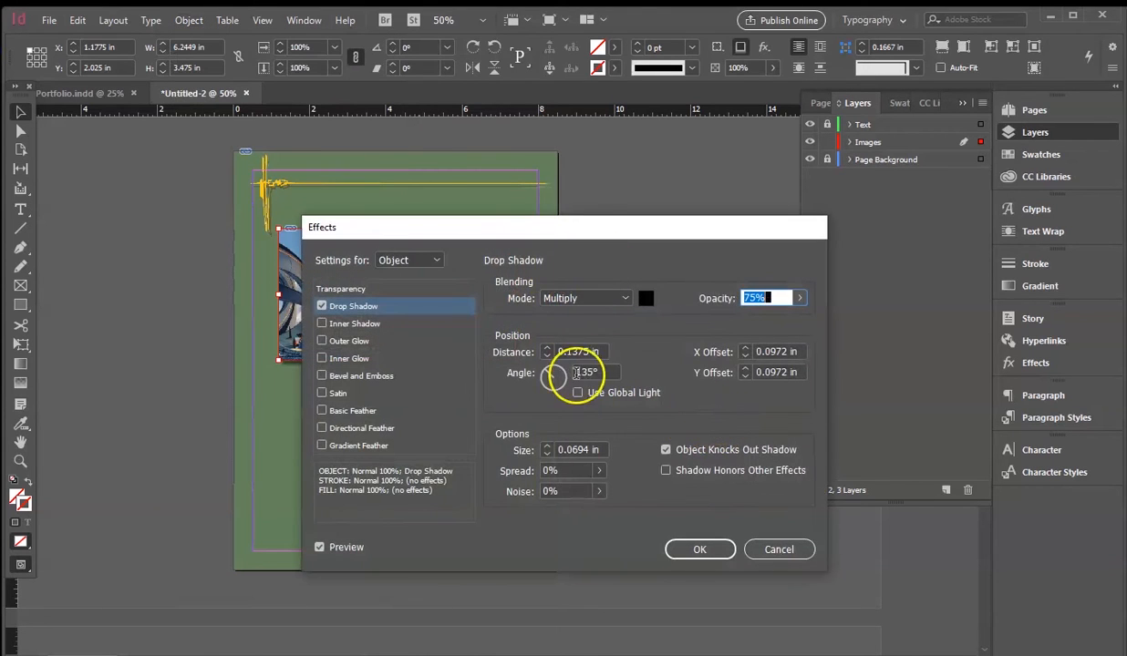
left_click(709, 548)
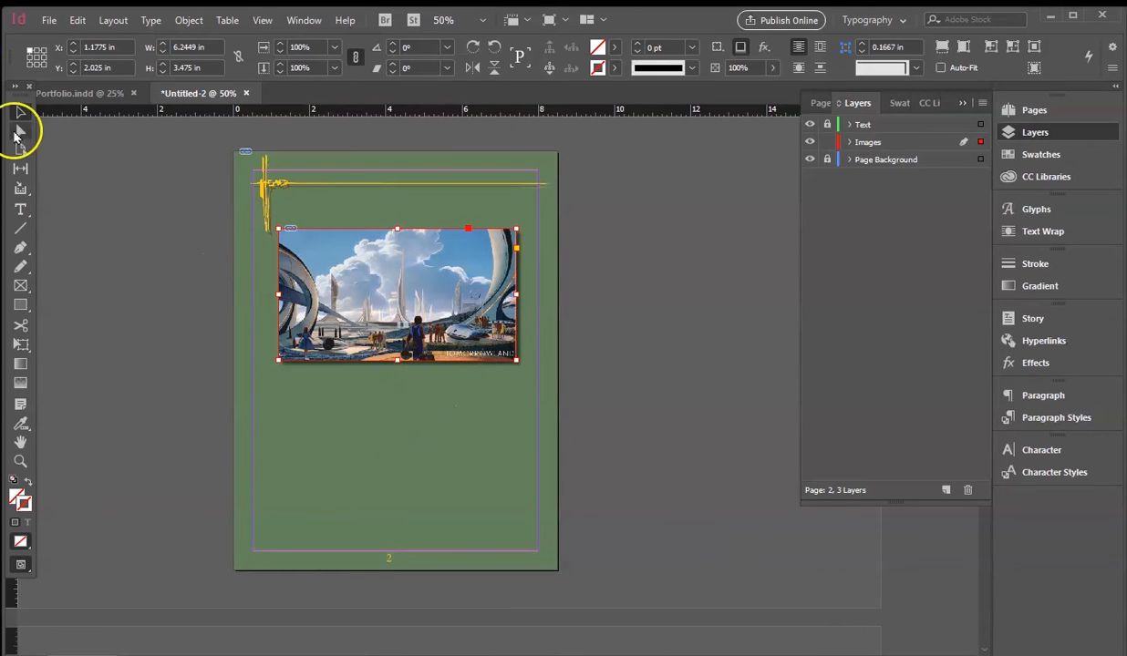
left_click(132, 284)
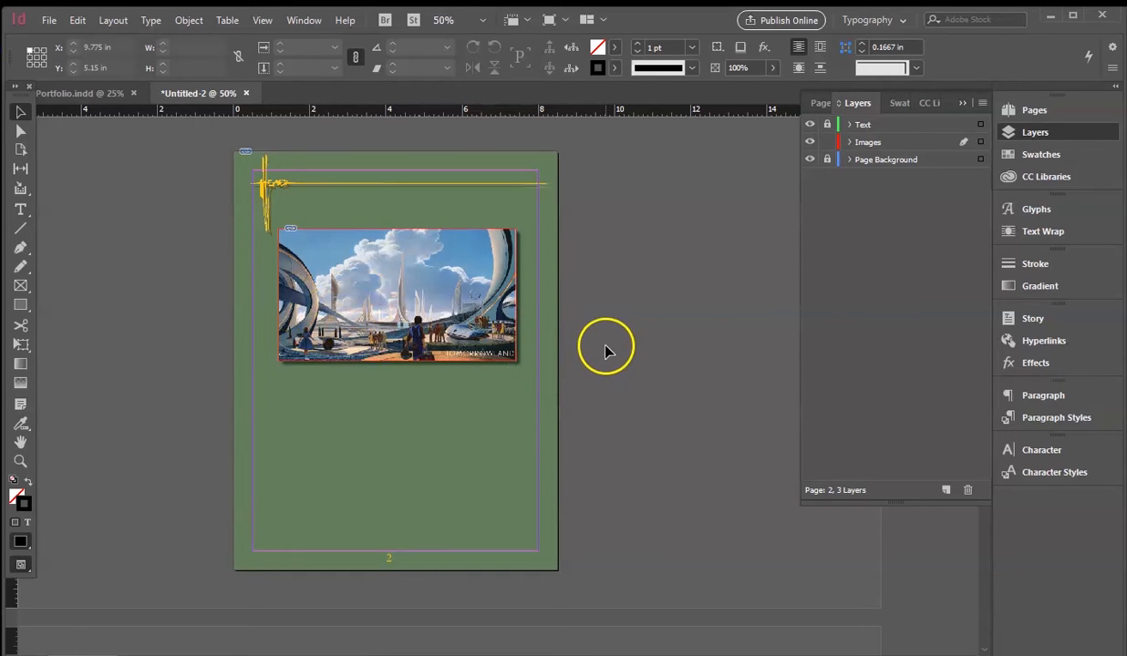
- Place the image _0006_IMG-0595 from the Resized Images for Portfolios folder on page 3 at full size
scroll(605, 348, "down", 10)
scroll(472, 344, "up", 2)
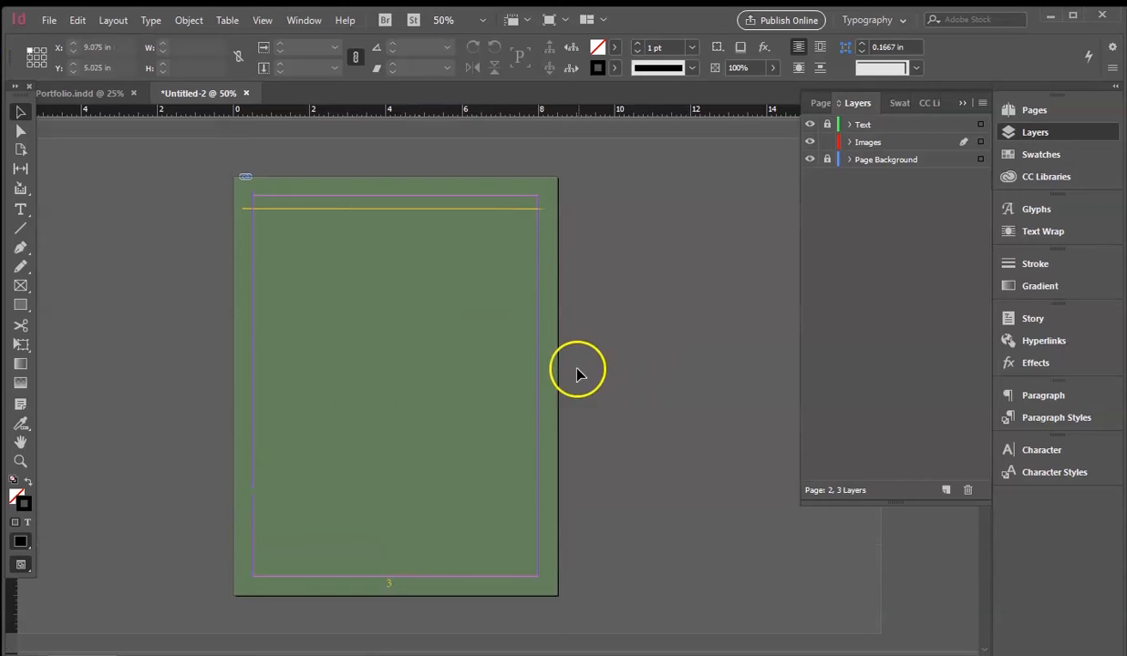
left_click(50, 21)
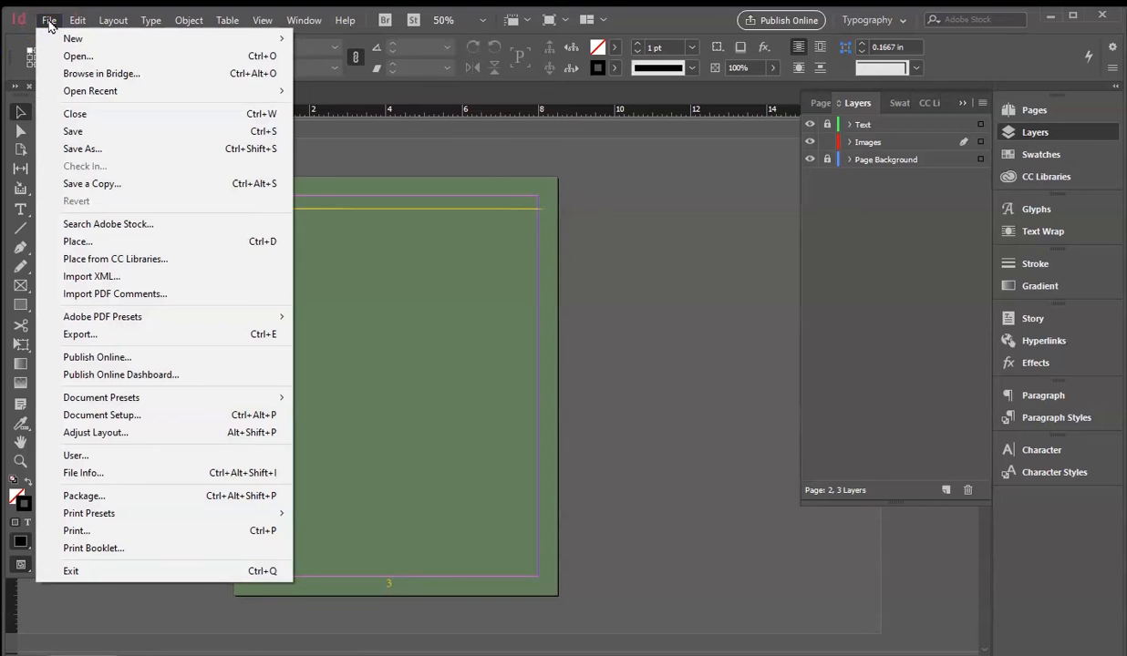
left_click(101, 243)
left_click(100, 242)
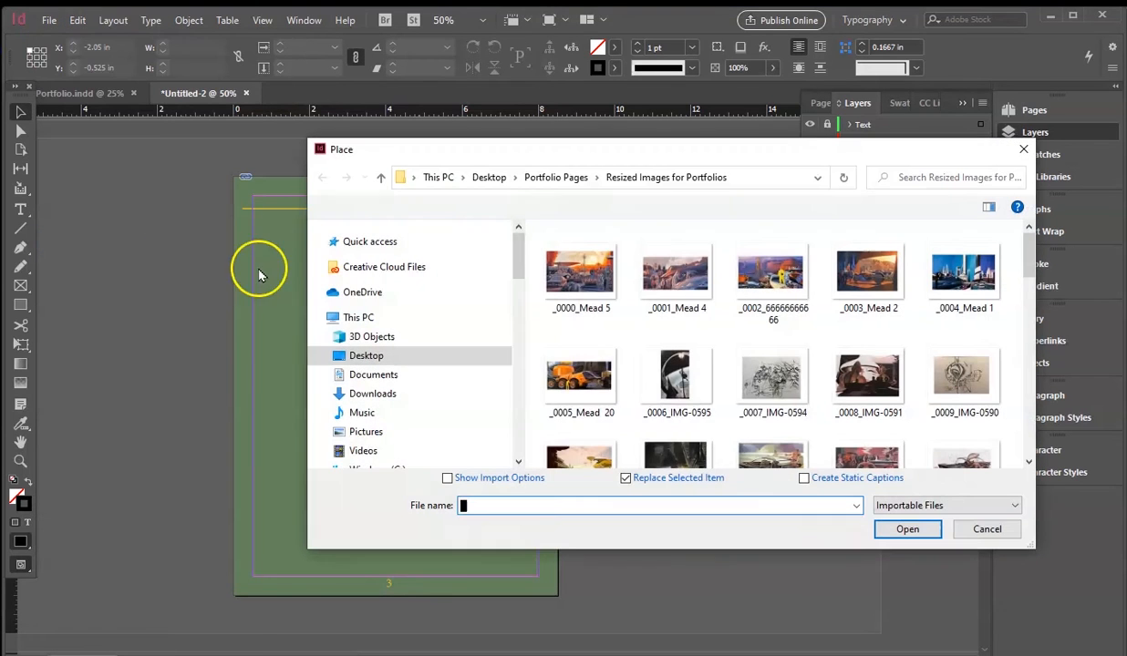
left_click_drag(806, 153, 715, 135)
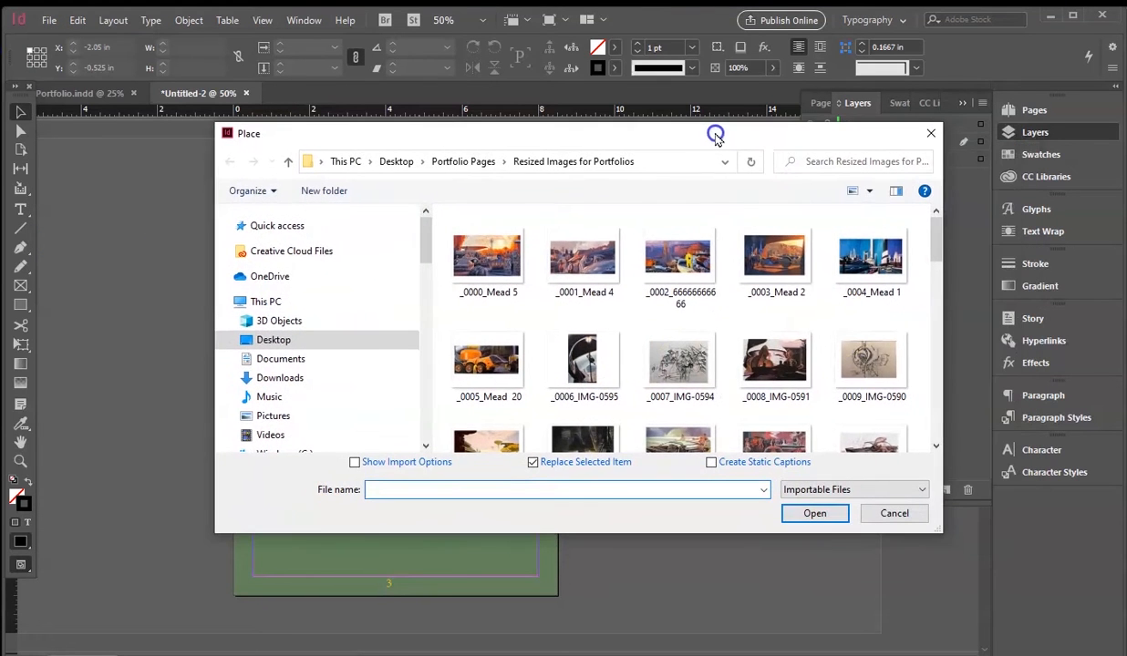
mouse_move(935, 239)
left_mouse_down()
mouse_move(935, 421)
mouse_move(943, 239)
left_mouse_up()
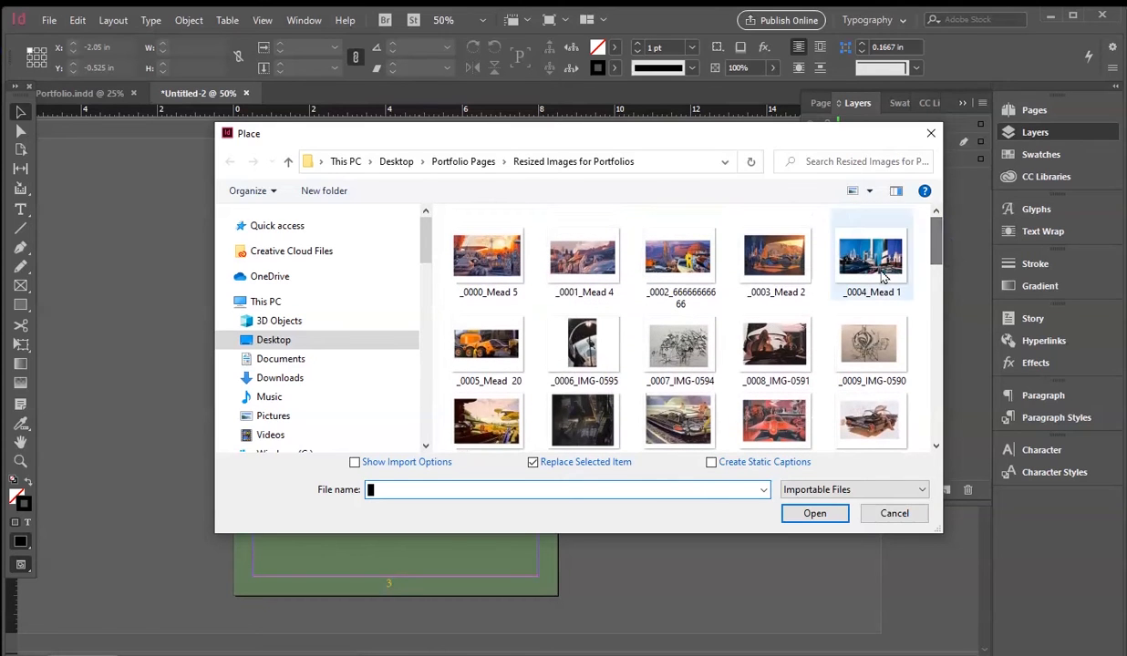
left_click(584, 345)
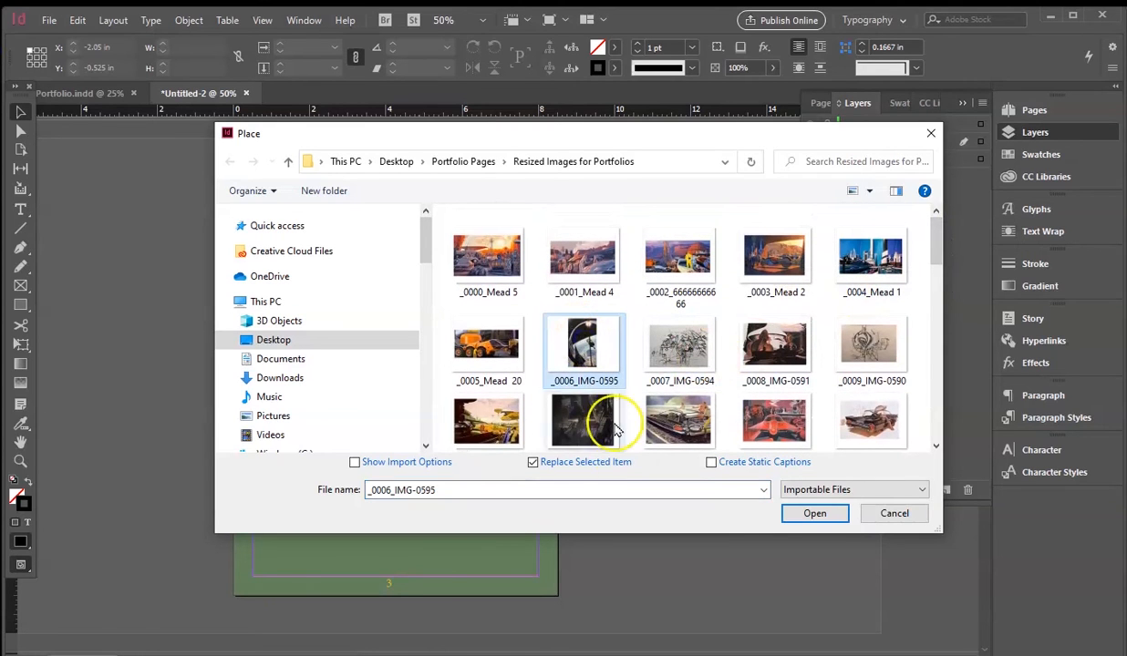
left_click(814, 514)
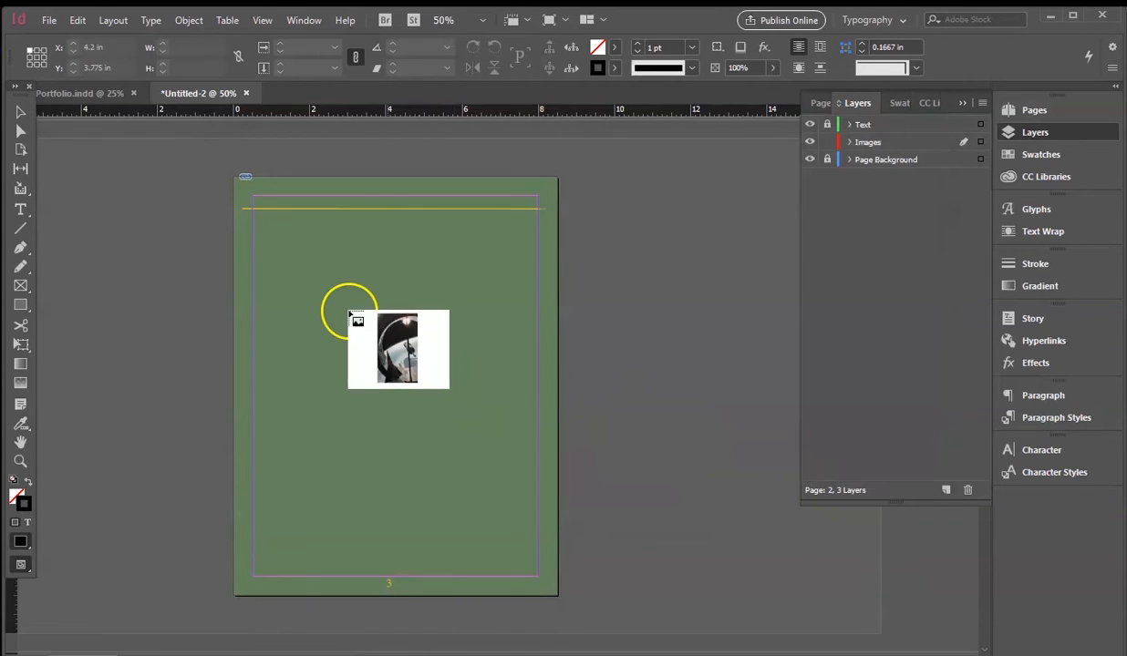
left_click(303, 276)
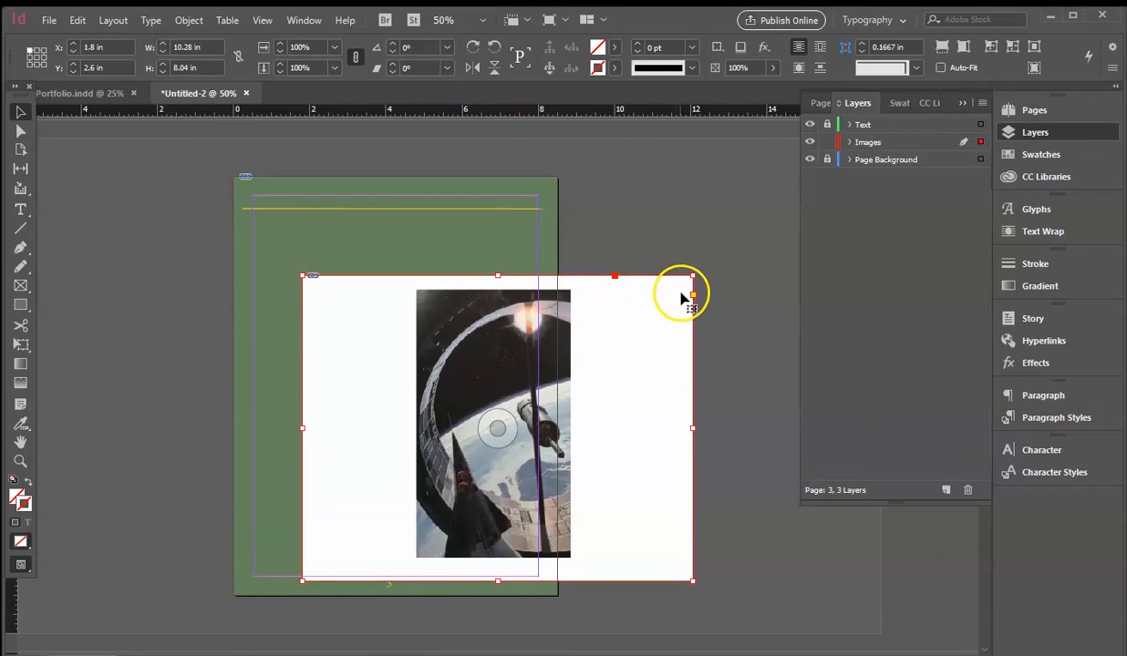
- Crop the space image's frame to about 4.73 by 7.65 in, keeping a narrow white border around the artwork
left_click_drag(693, 275, 584, 278)
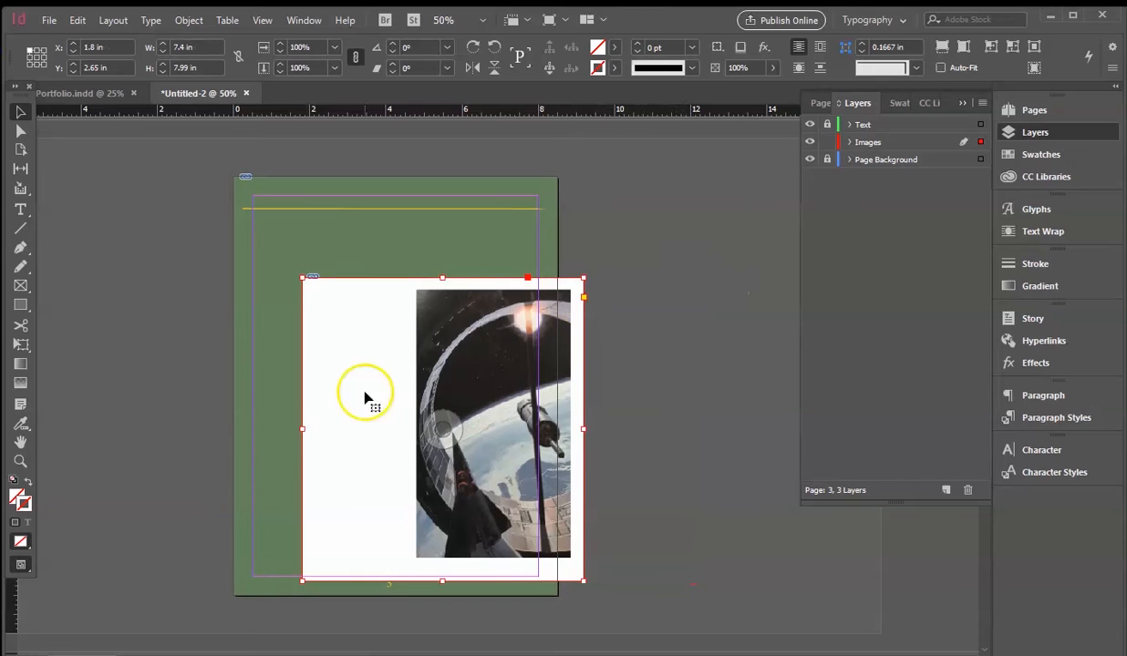
left_click_drag(301, 428, 404, 429)
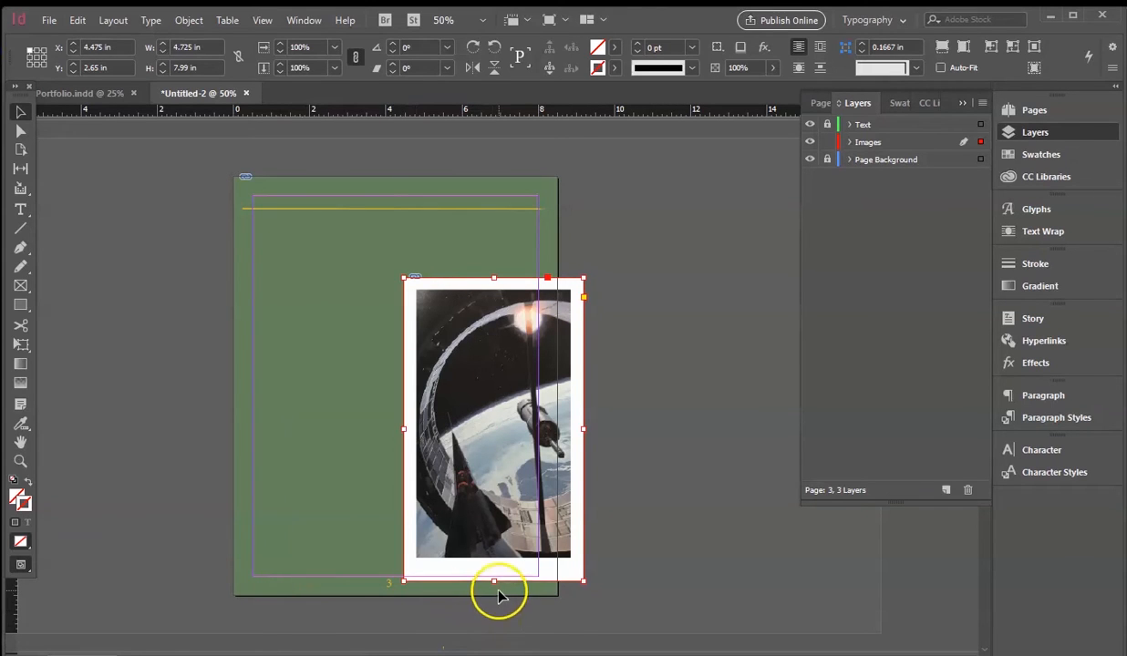
left_click_drag(493, 580, 493, 567)
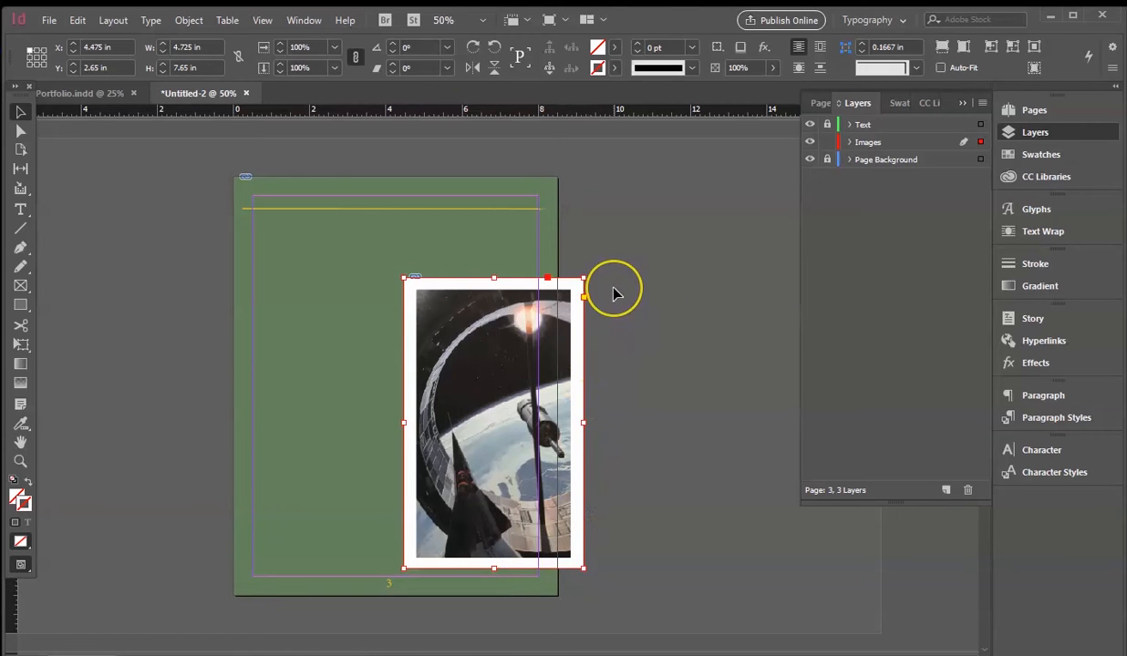
- Scale the bordered space image down proportionally and position it in page 3's upper-left area, beneath the gold line
left_click_drag(583, 278, 518, 345)
left_click_drag(473, 441, 328, 323)
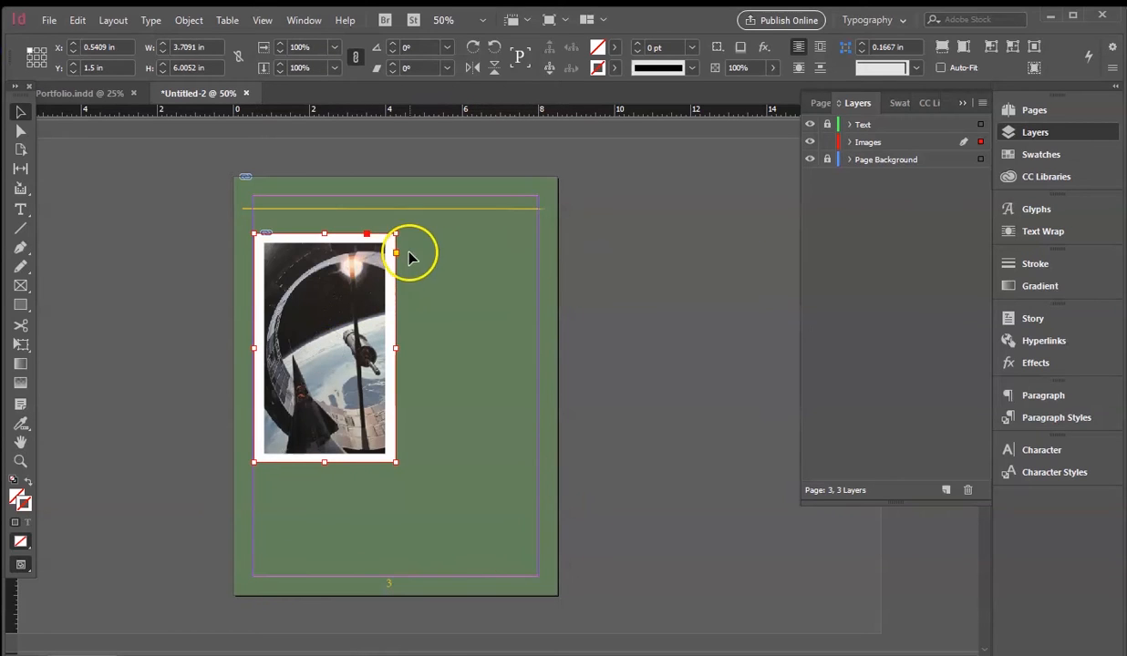
left_click_drag(396, 234, 385, 250)
left_click_drag(321, 327, 328, 304)
left_click(656, 327)
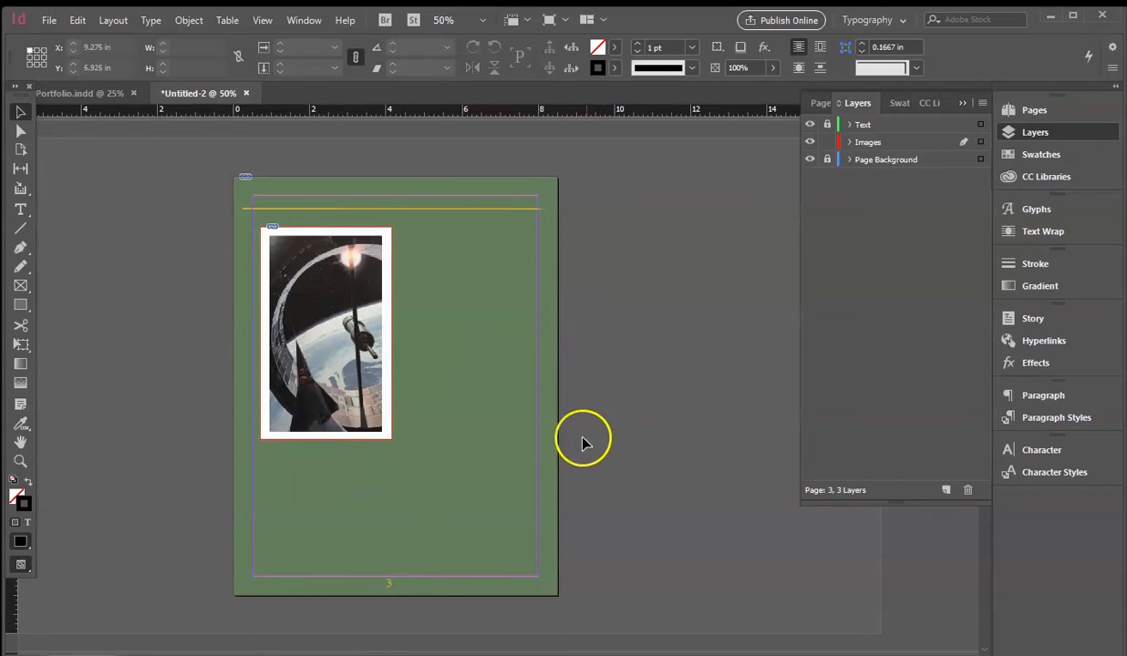
- Place the image _0046_Mead 12 from the Resized Images for Portfolios folder on page 3 at full size
left_click(50, 21)
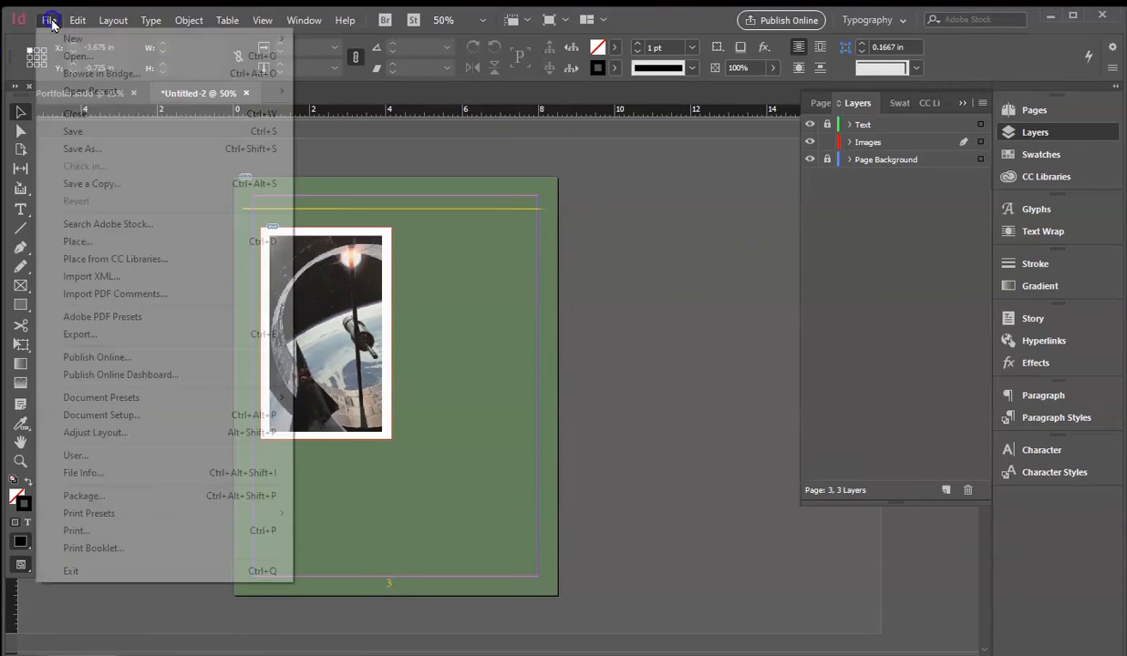
left_click(78, 242)
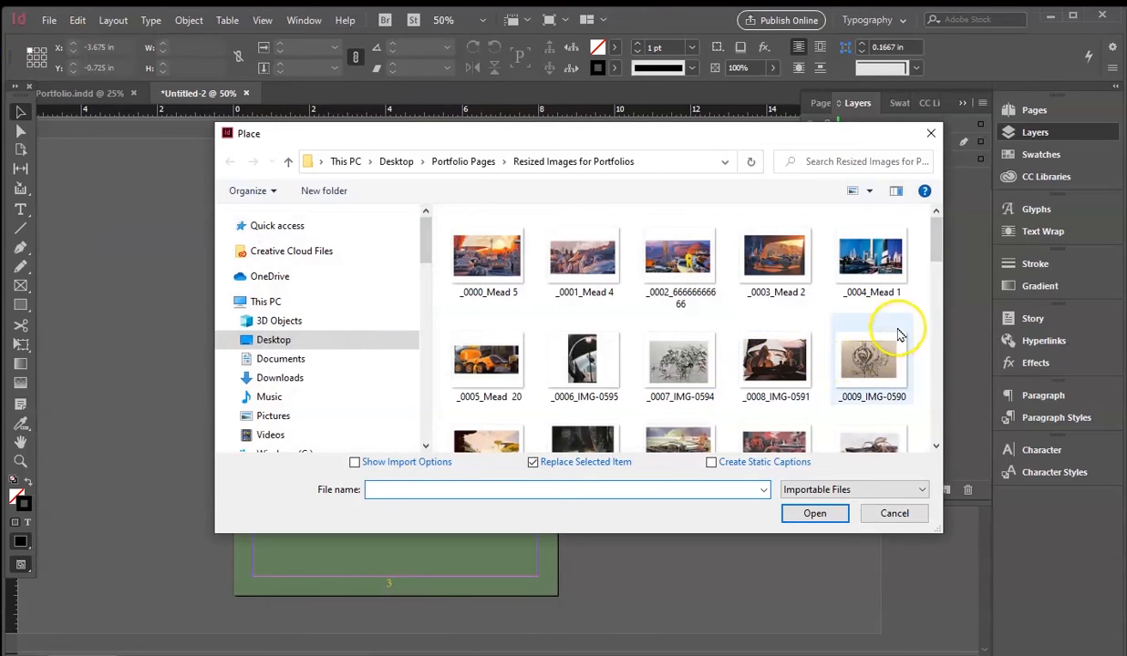
left_click_drag(939, 242, 939, 278)
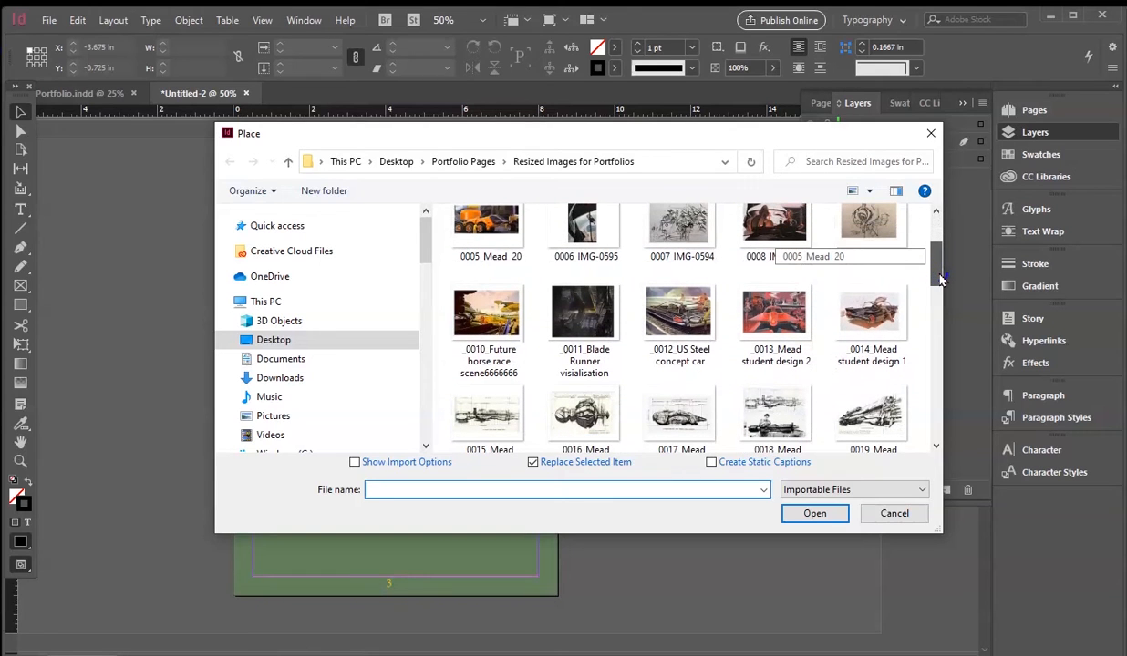
mouse_move(939, 278)
left_mouse_down()
mouse_move(934, 297)
mouse_move(934, 242)
mouse_move(923, 418)
mouse_move(924, 403)
left_mouse_up()
left_click(581, 273)
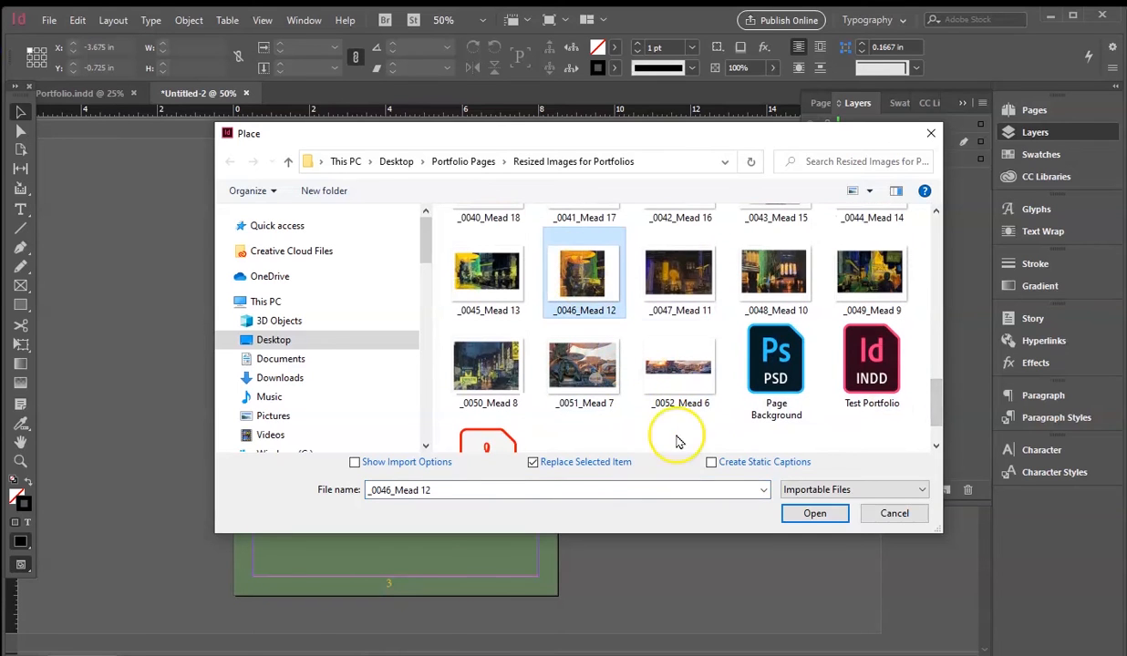
left_click(811, 515)
left_click(563, 338)
- Crop the neon city image's frame to 7.125 by 7.325 in, keeping a narrow, even white border around the artwork
left_click_drag(600, 425, 502, 394)
left_click_drag(463, 456, 522, 457)
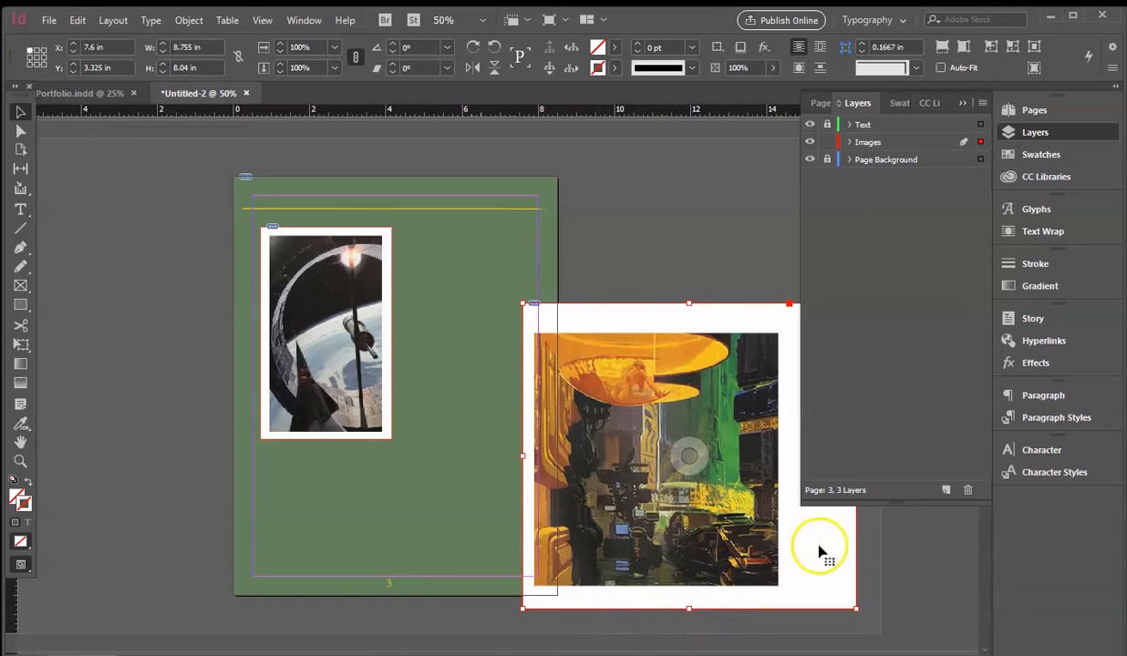
left_click_drag(649, 324, 550, 310)
left_click_drag(758, 444, 696, 443)
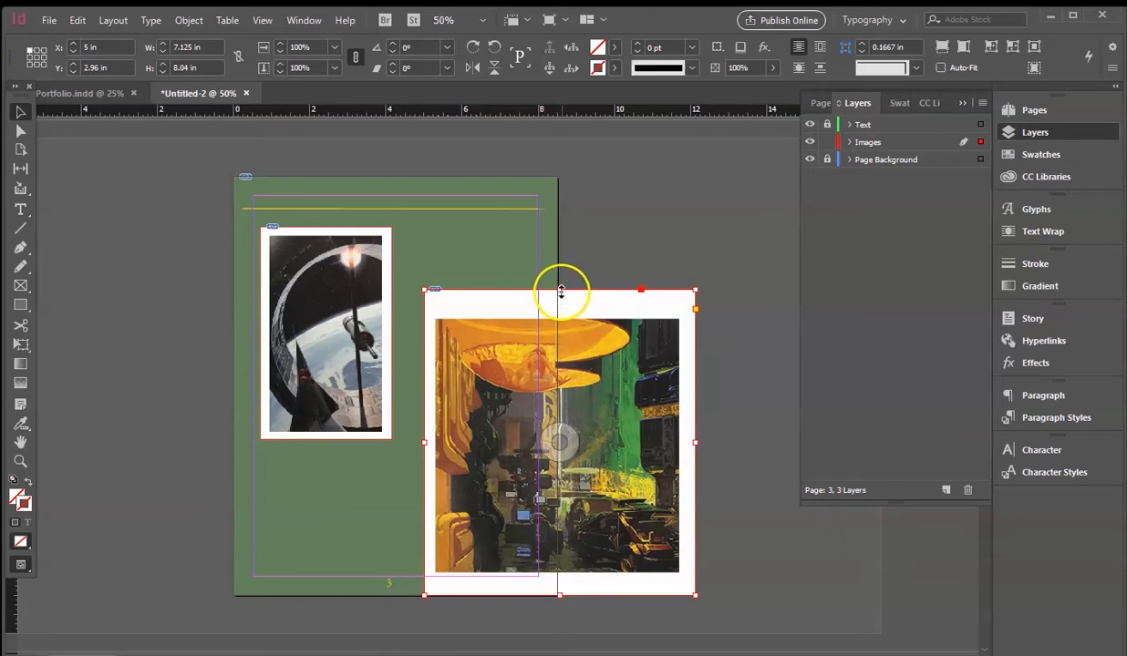
left_click_drag(558, 290, 562, 306)
left_click_drag(562, 596, 564, 583)
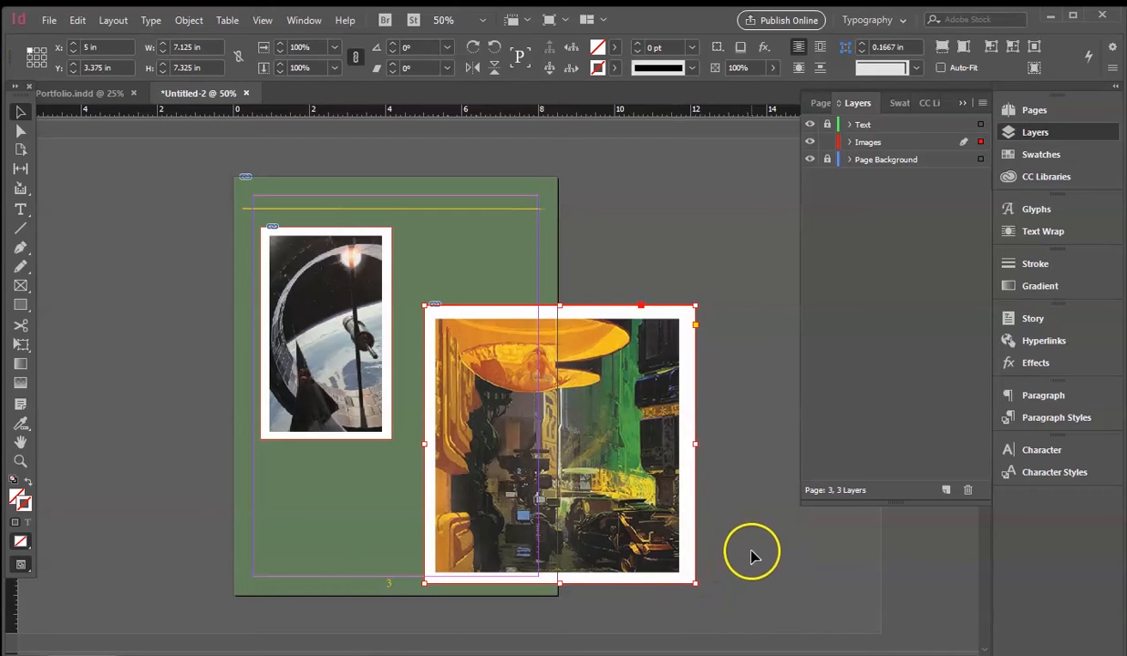
- Move the cropped city image onto the pasteboard beside page 3, and check the page in Preview mode before returning to normal view
left_click_drag(609, 430, 766, 415)
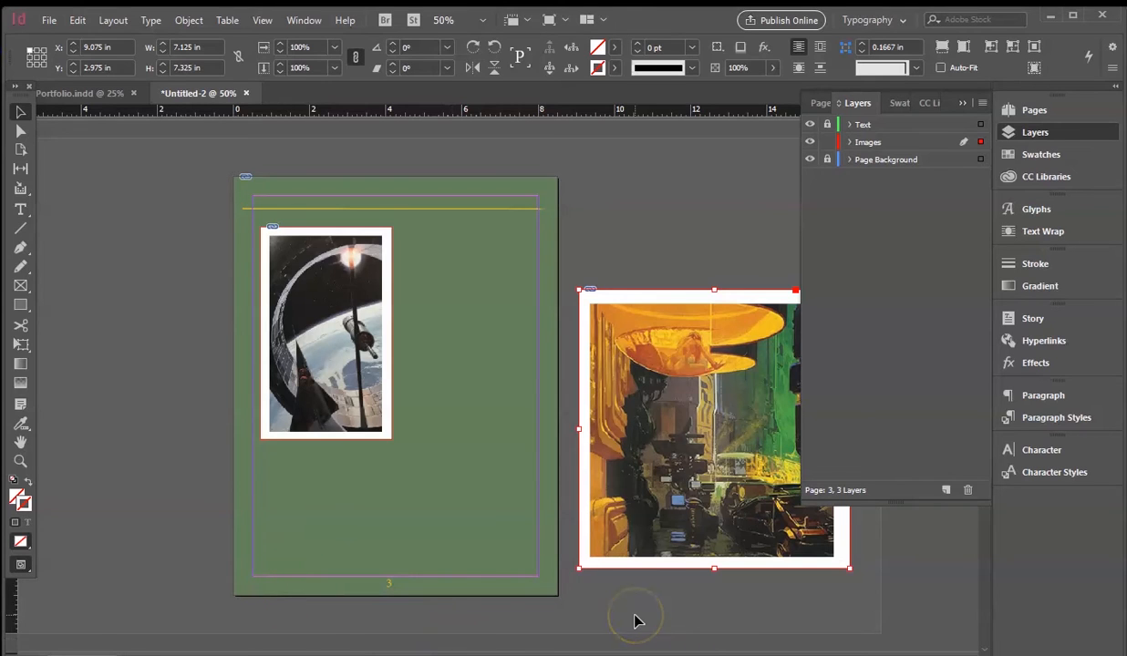
key("w")
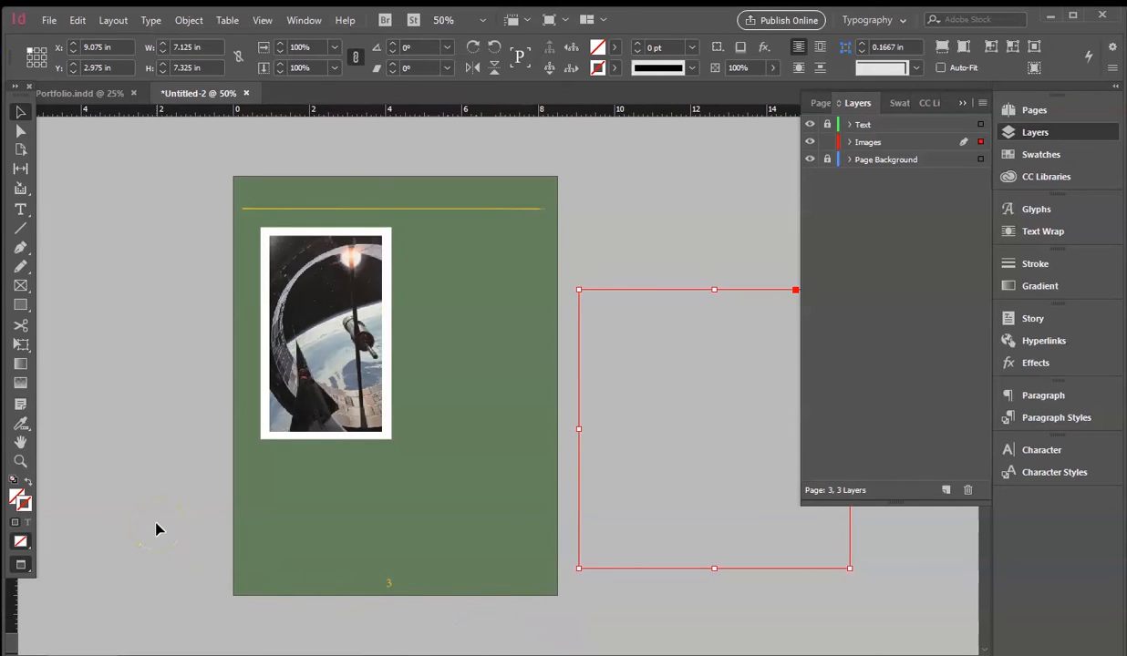
key("w")
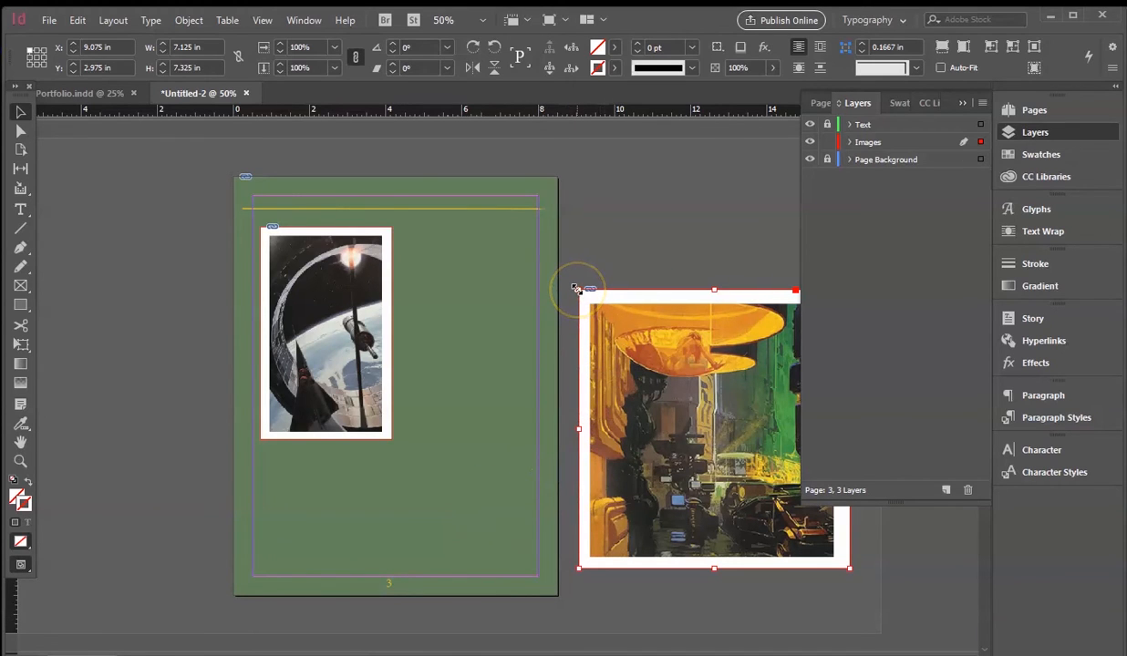
- Scale the city image down proportionally to about 3.21 by 3.30 in and place it in page 3's lower-right area
left_click_drag(577, 289, 654, 366)
left_click_drag(696, 467, 456, 461)
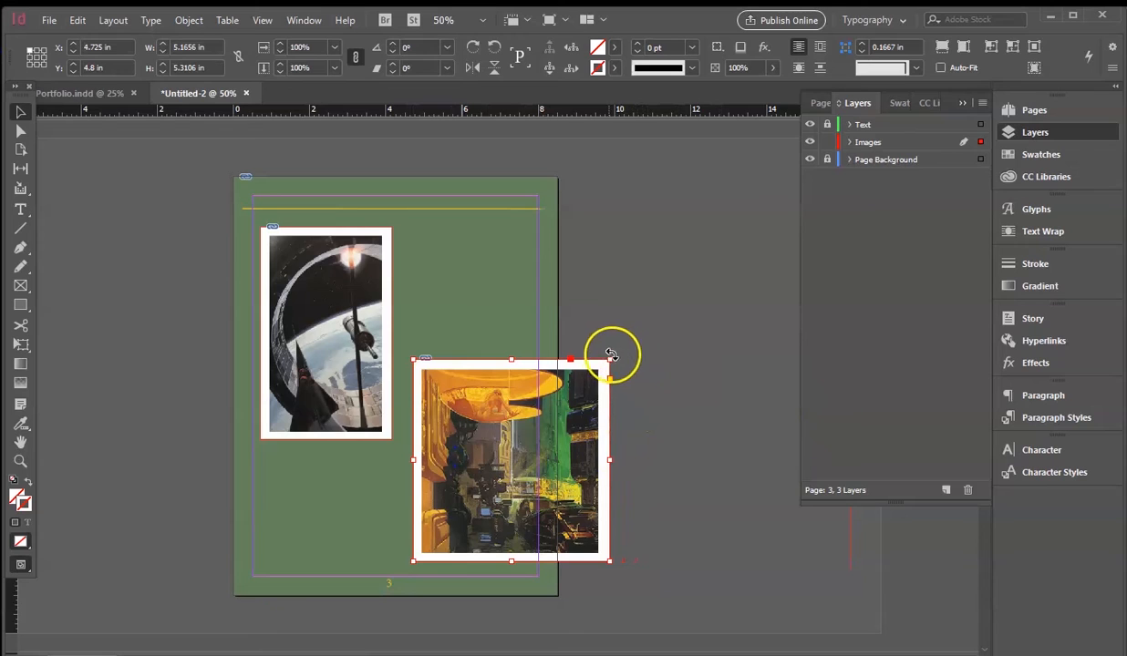
left_click_drag(608, 359, 536, 437)
left_click_drag(475, 494, 478, 483)
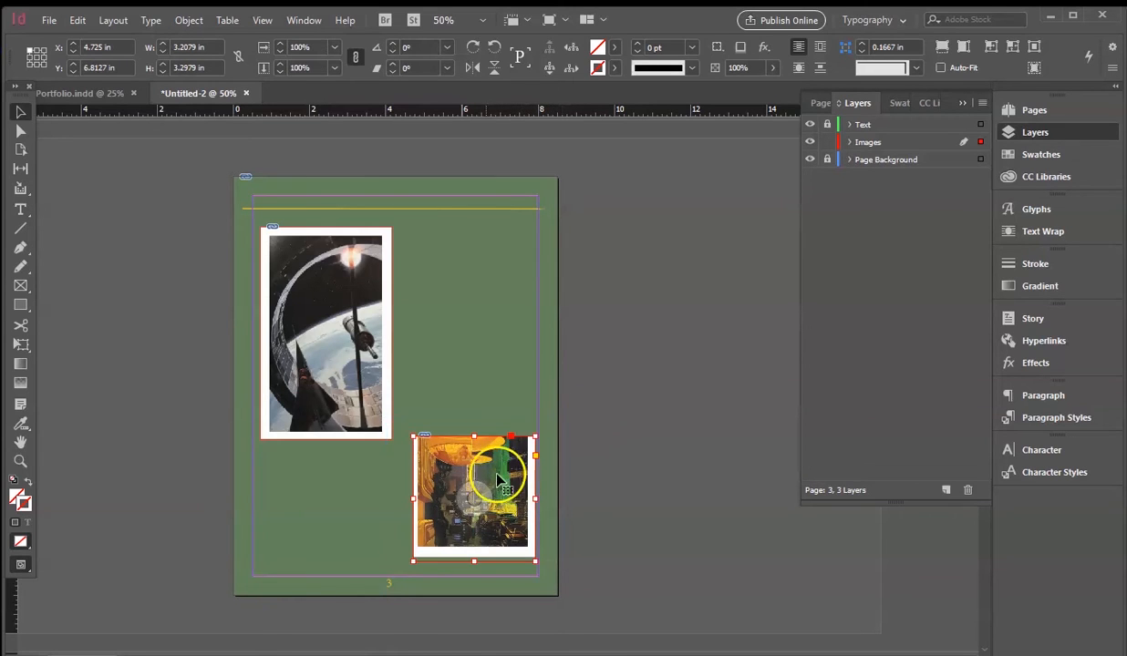
left_click(77, 20)
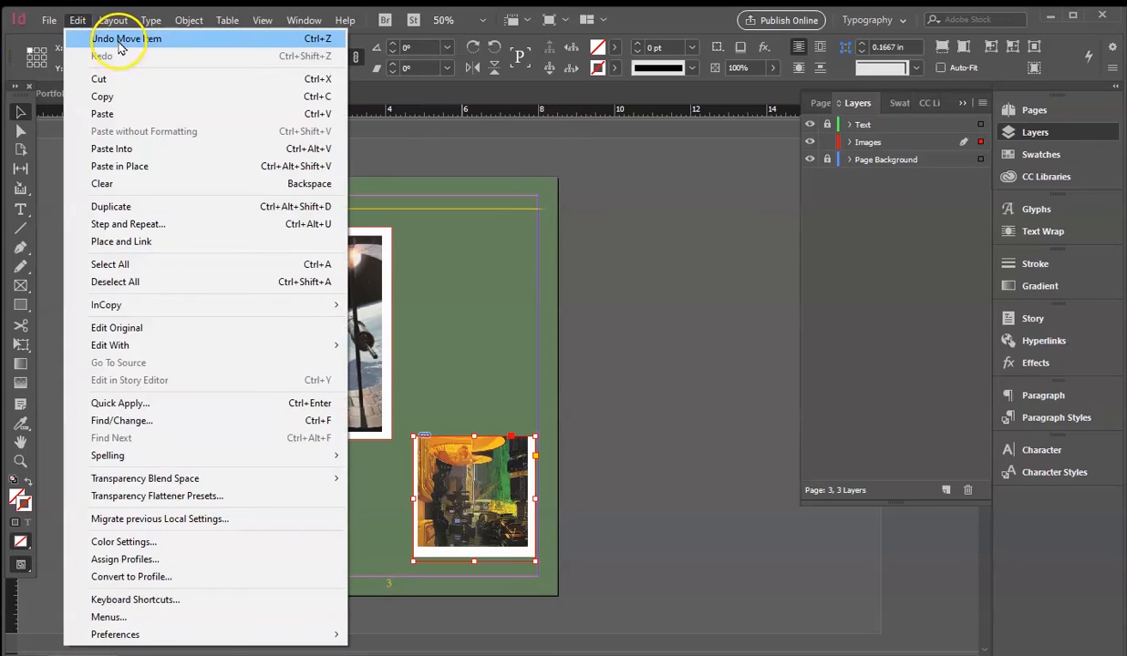
left_click(105, 38)
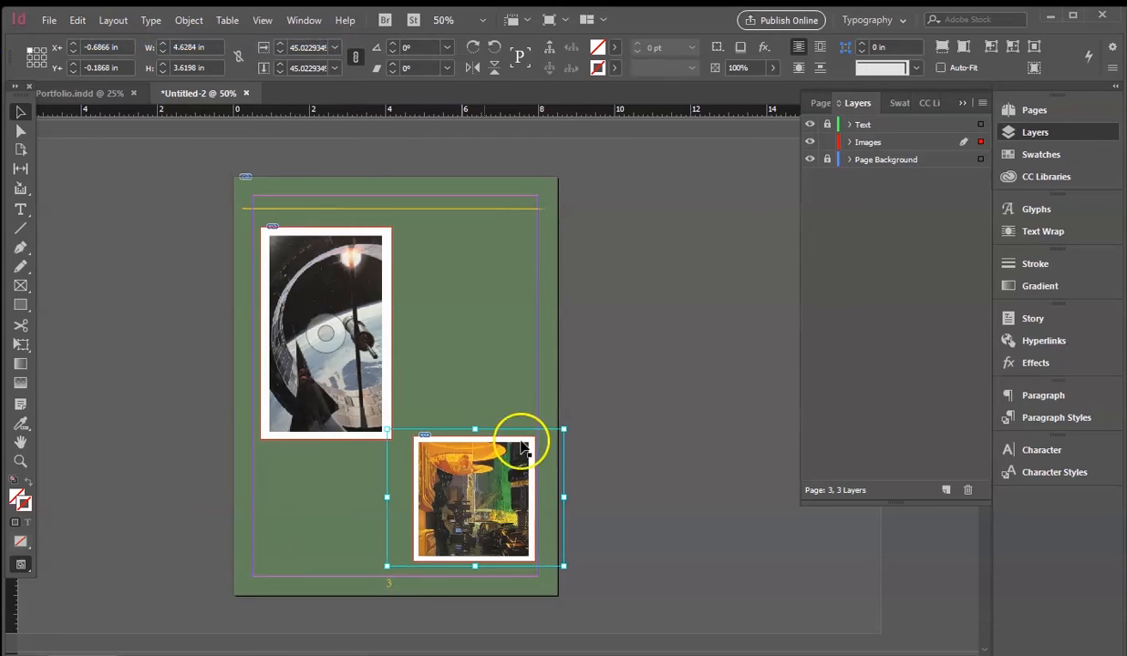
- Scale the city image's frame down to about 3.11 by 3.20 in and move it up against page 3's right margin
left_click(553, 486)
left_click(523, 449)
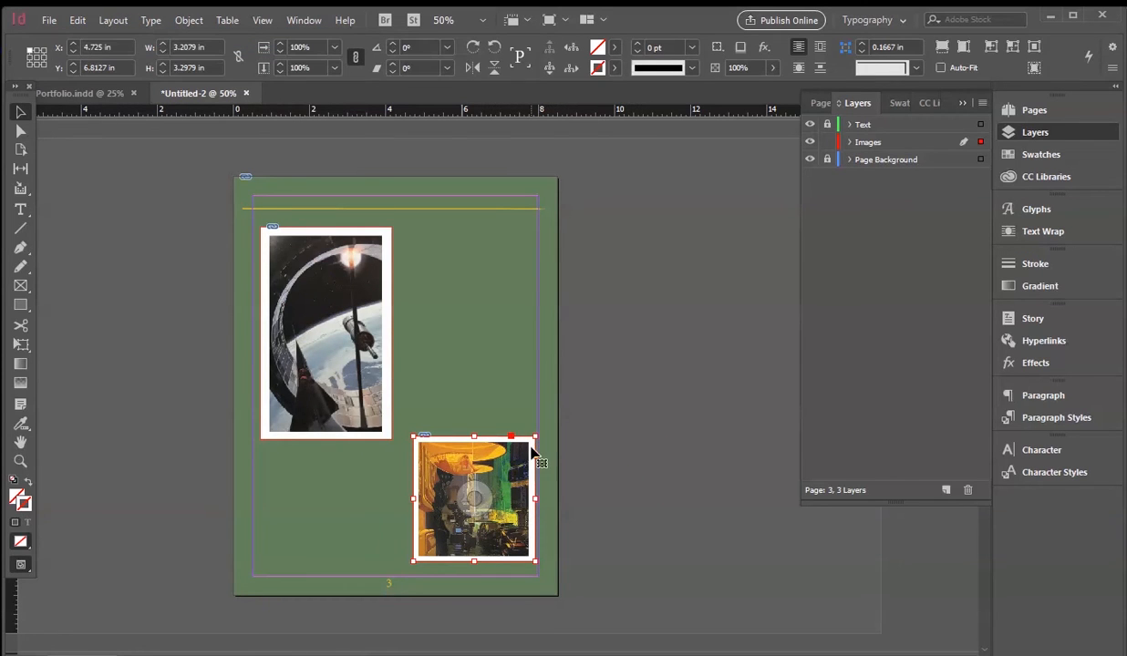
left_click(535, 436)
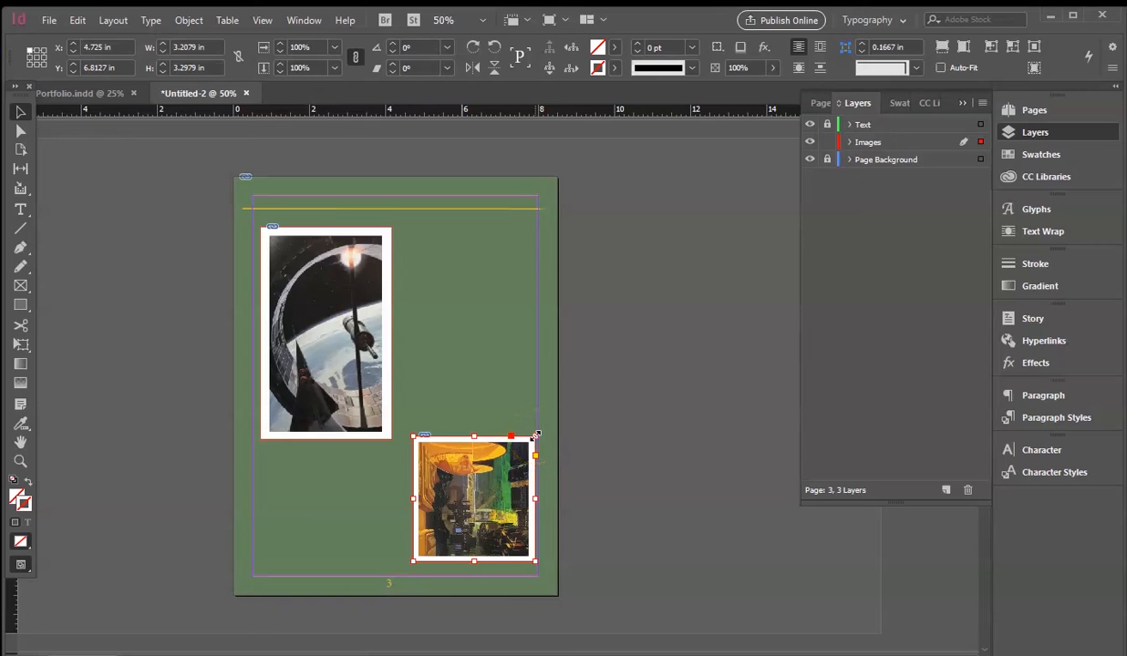
mouse_move(531, 438)
left_mouse_down()
mouse_move(515, 441)
mouse_move(531, 441)
left_mouse_up()
left_click(500, 496)
left_click_drag(499, 487, 505, 470)
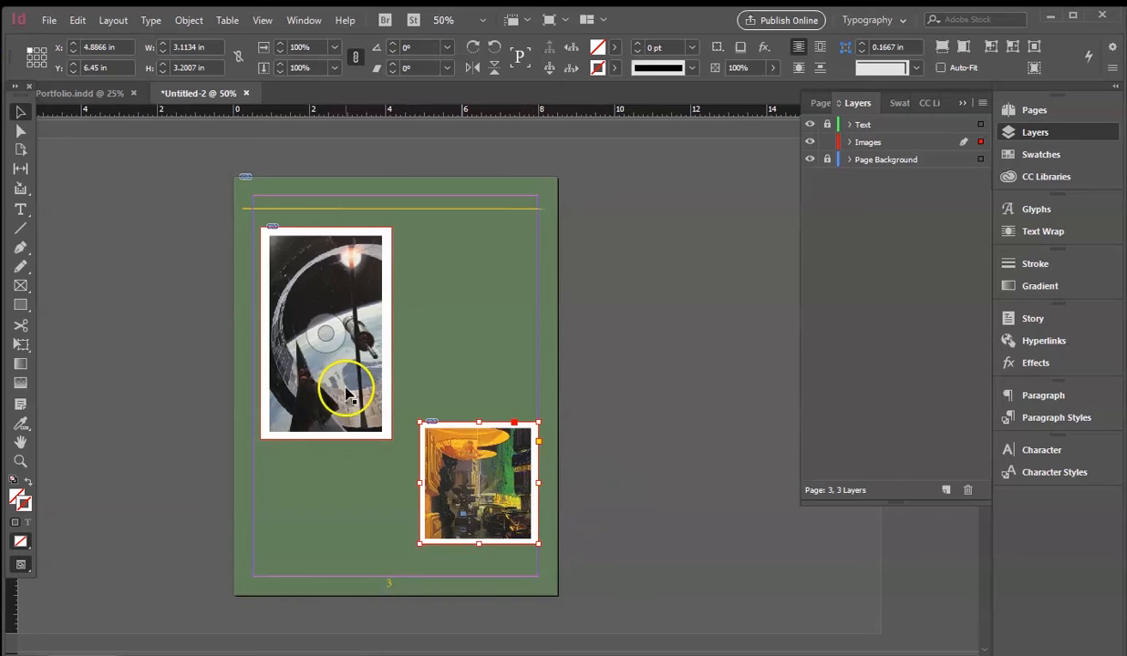
- Deselect the city image, lock the Images layer, and make the unlocked Text layer active for editing
scroll(644, 360, "up", 1)
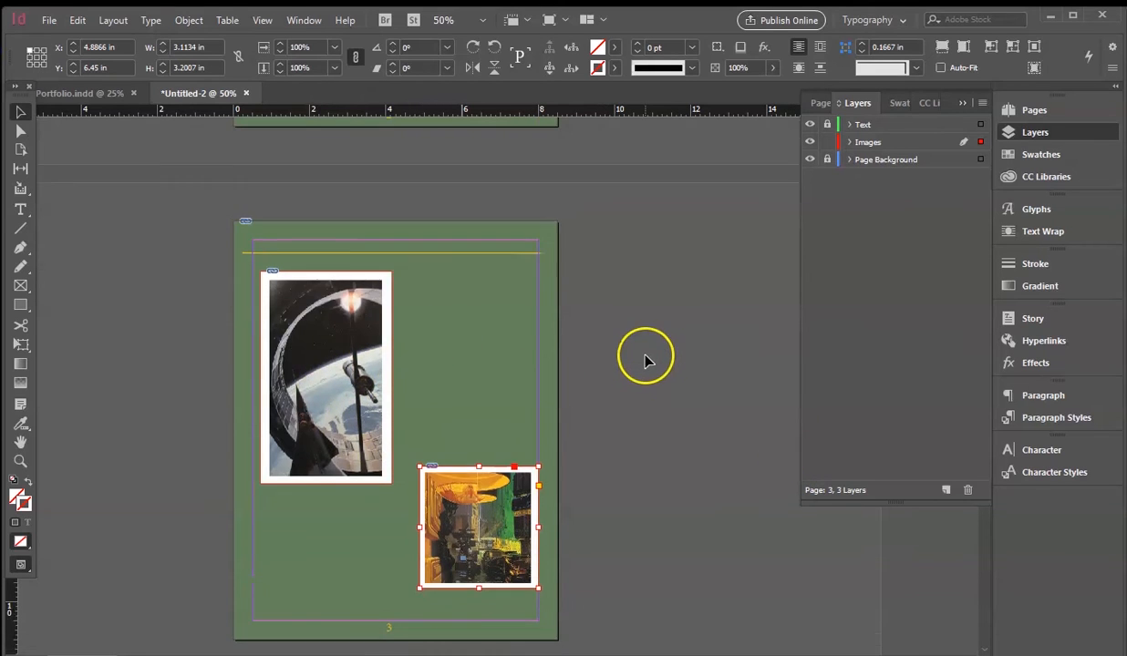
scroll(645, 360, "up", 15)
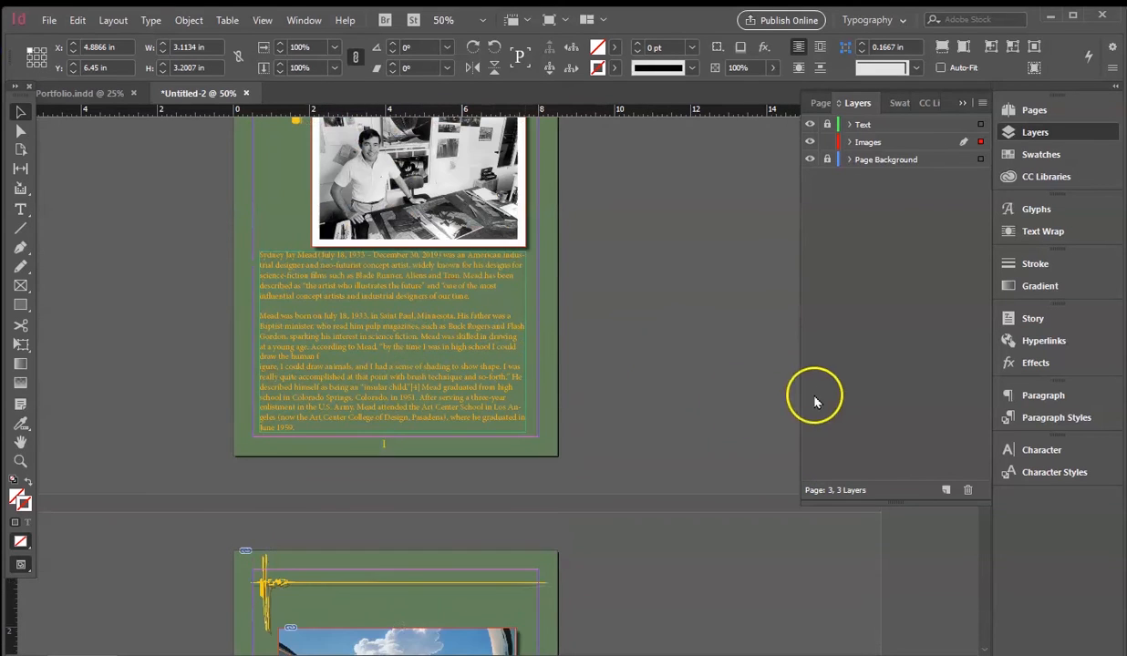
left_click(549, 331)
scroll(491, 596, "down", 7)
scroll(601, 521, "up", 7)
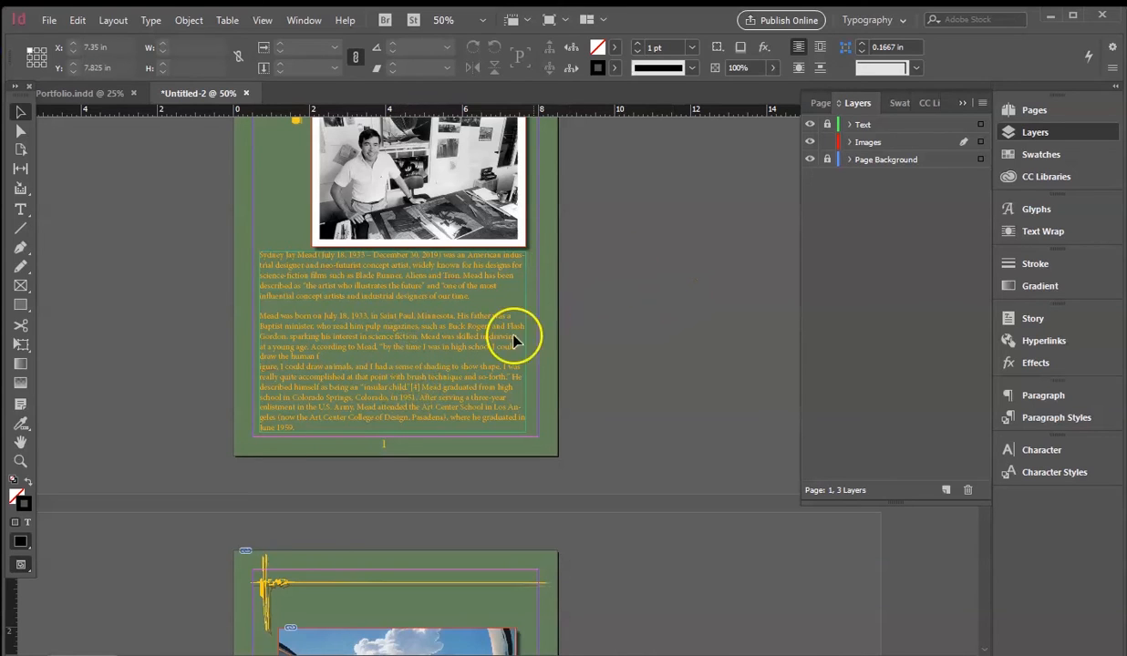
left_click(826, 142)
left_click(826, 124)
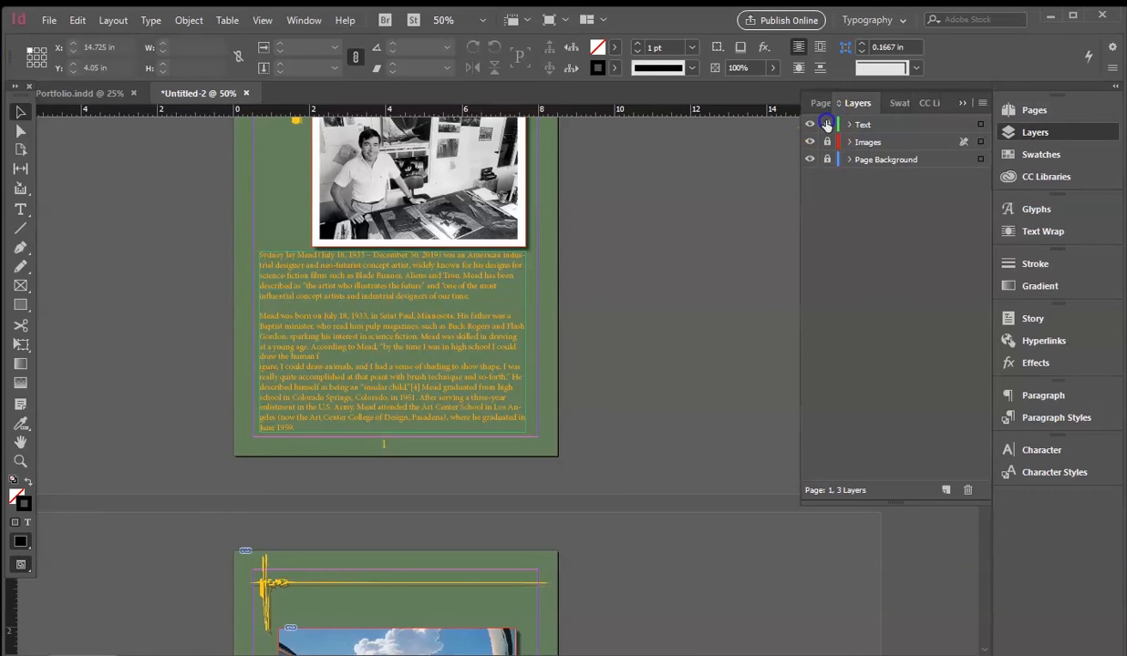
left_click(885, 124)
- Copy page 1's biography text frame and paste it in place on page 2
left_click(335, 337)
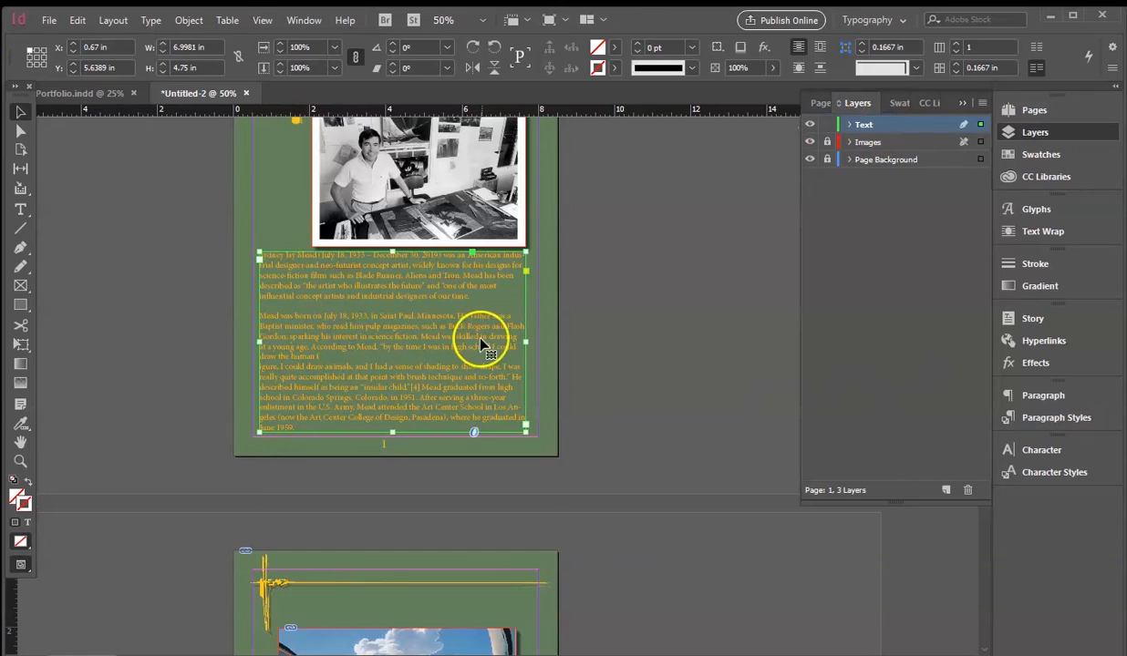
right_click(383, 335)
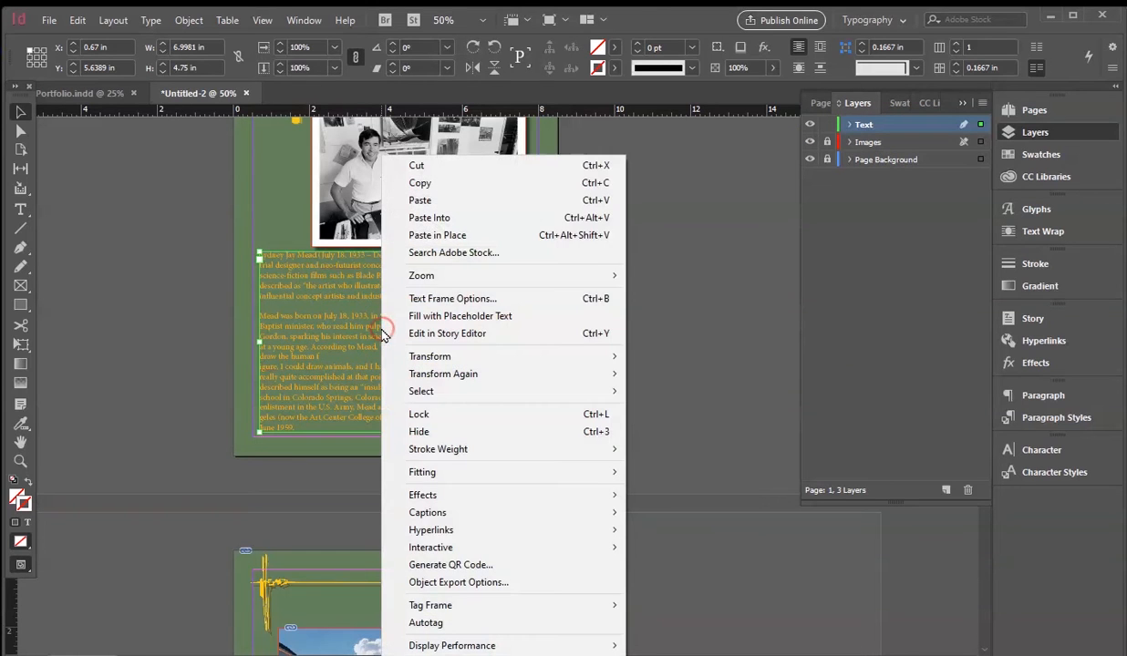
left_click(407, 180)
scroll(547, 427, "down", 1)
left_click(624, 392)
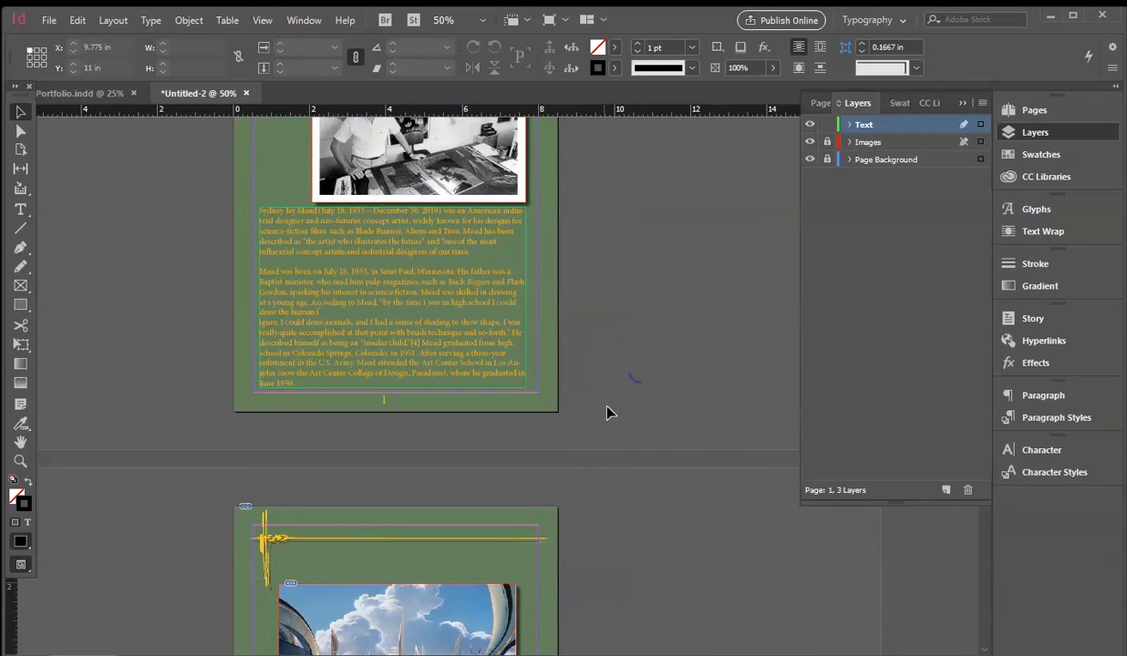
scroll(627, 518, "down", 2)
scroll(627, 518, "down", 4)
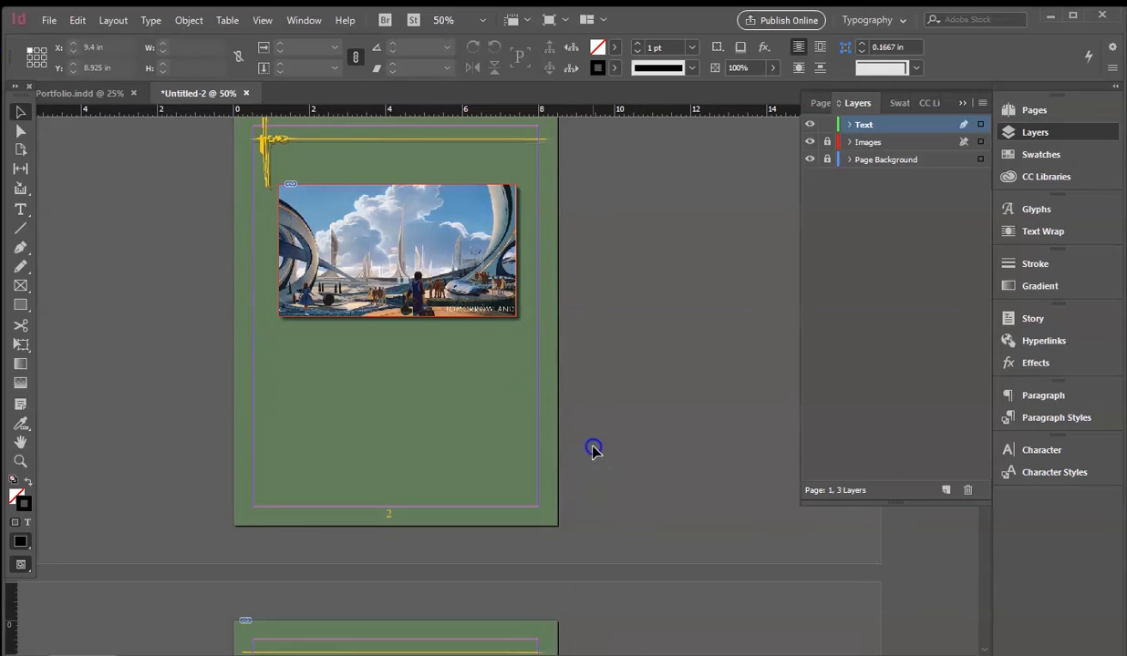
left_click(592, 451)
left_click(583, 406)
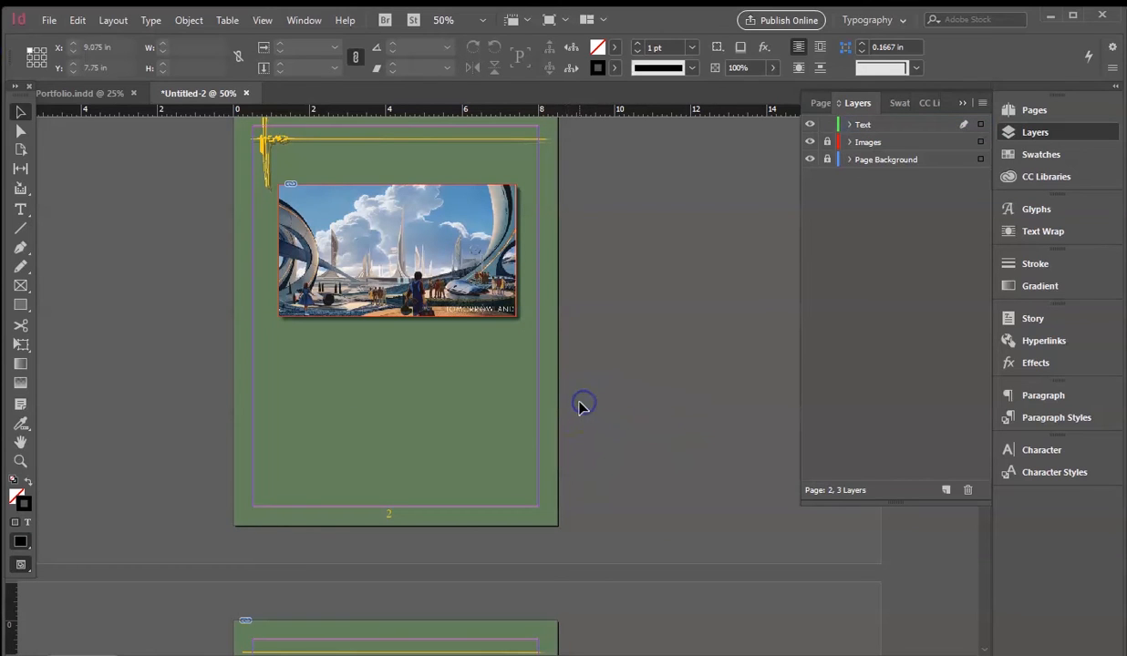
right_click(327, 390)
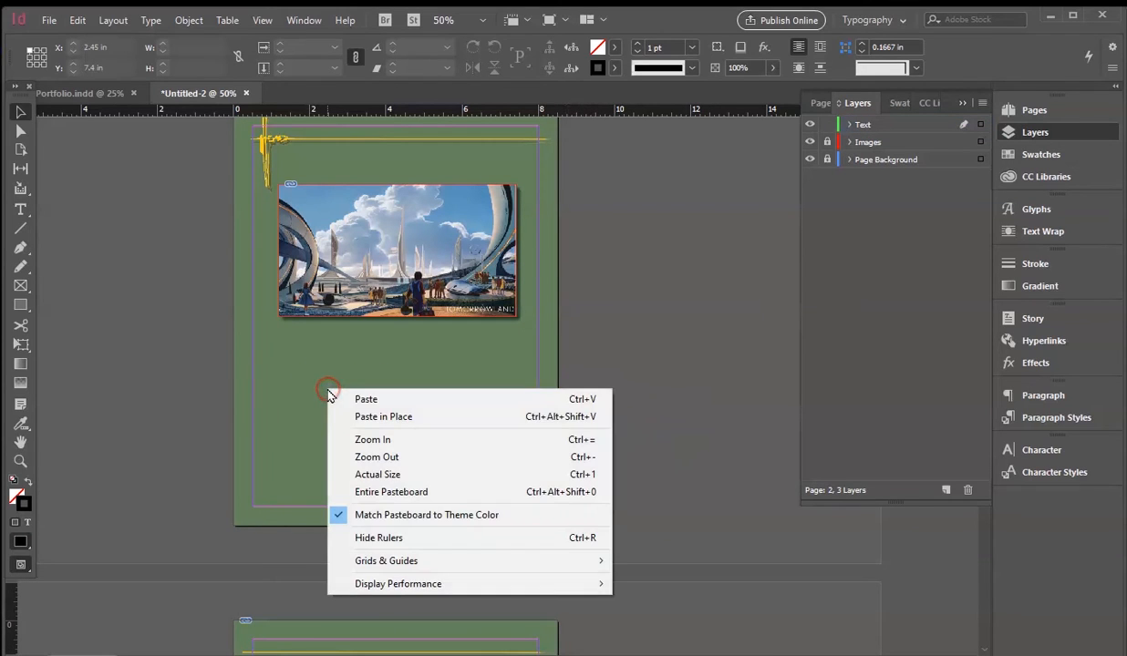
left_click(383, 418)
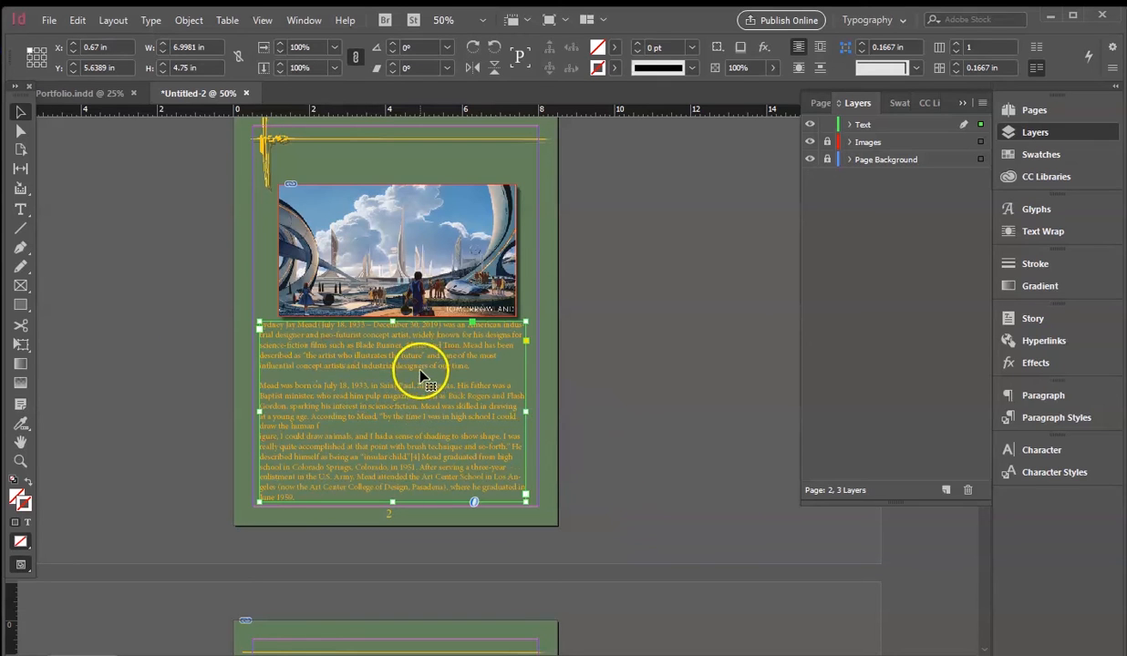
- Nudge the pasted text frame on page 2 down to Y 5.7917 in, leaving a gap beneath the Tomorrowland image
scroll(640, 369, "up", 10)
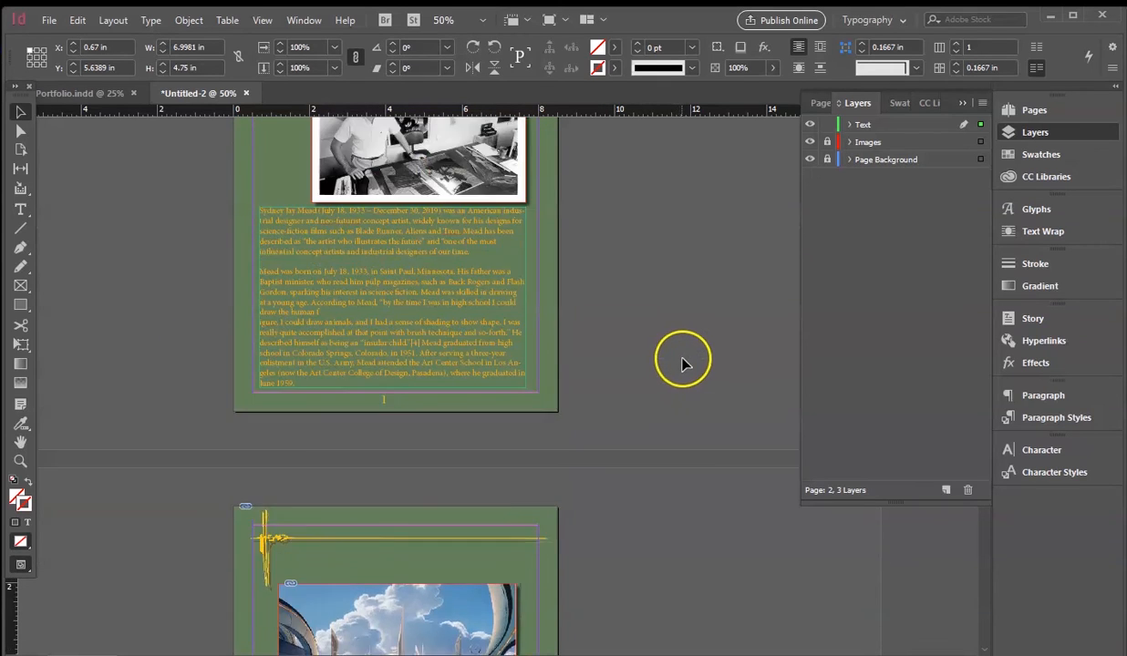
scroll(693, 374, "down", 10)
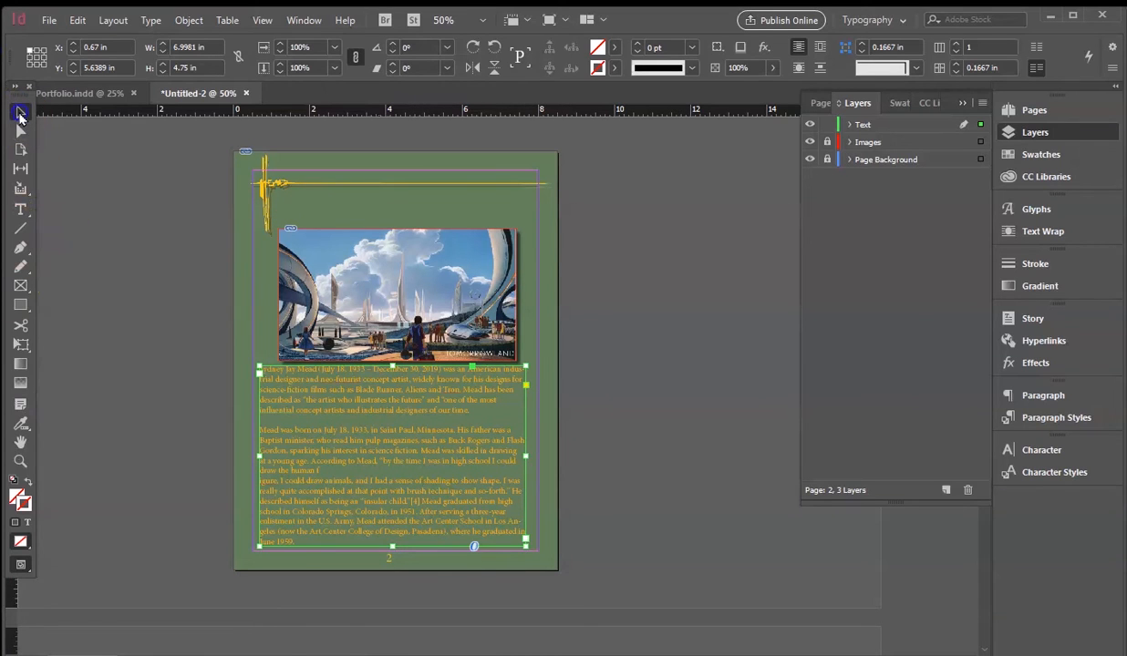
key("Down")
key("Down")
key("Down")
key("Down")
key("Down")
key("Down")
key("Down")
key("Down")
key("Down")
key("Down")
key("Down")
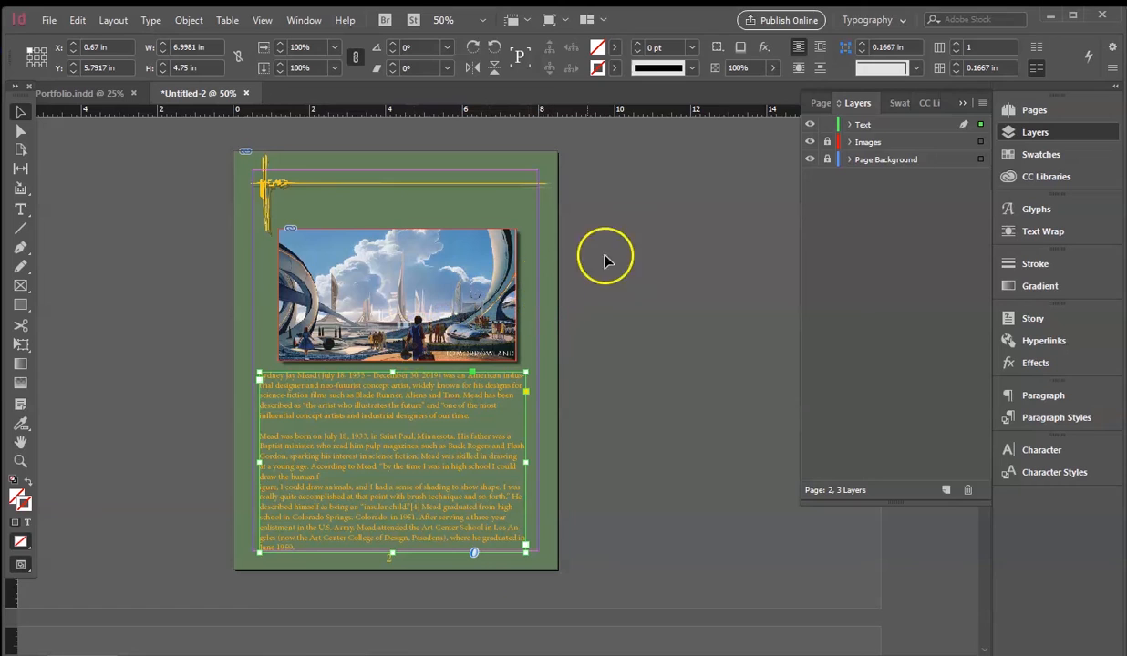
- Unlock the Images layer, lock the Text layer, and select the Tomorrowland image's frame on page 2
left_click(827, 142)
left_click(826, 124)
left_click(387, 283)
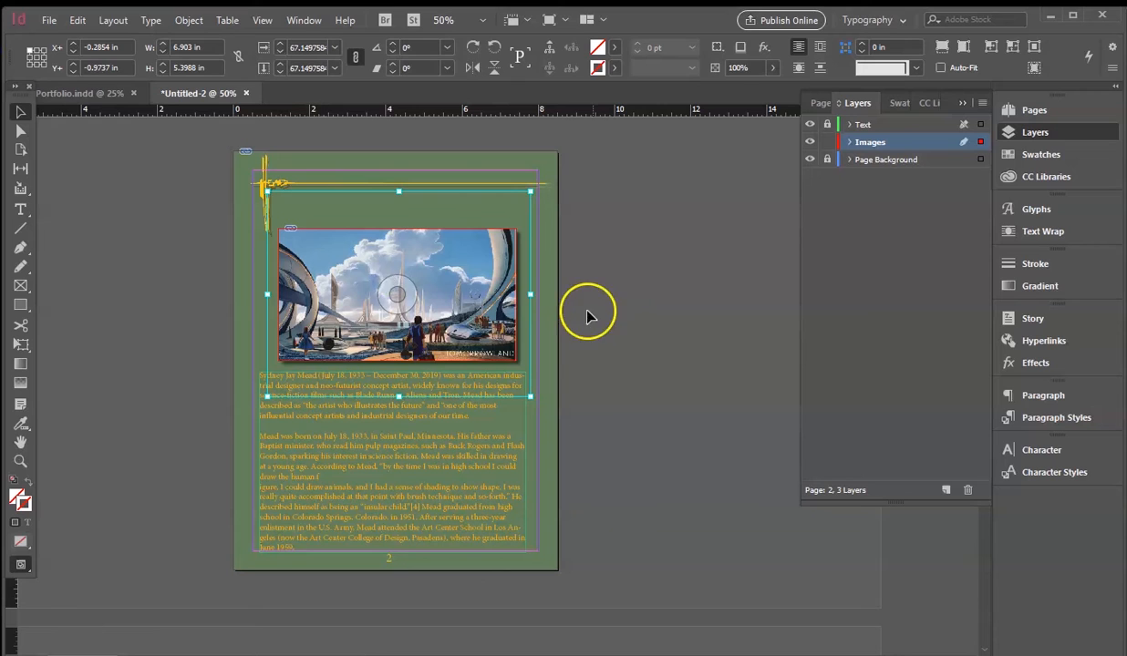
left_click(427, 302)
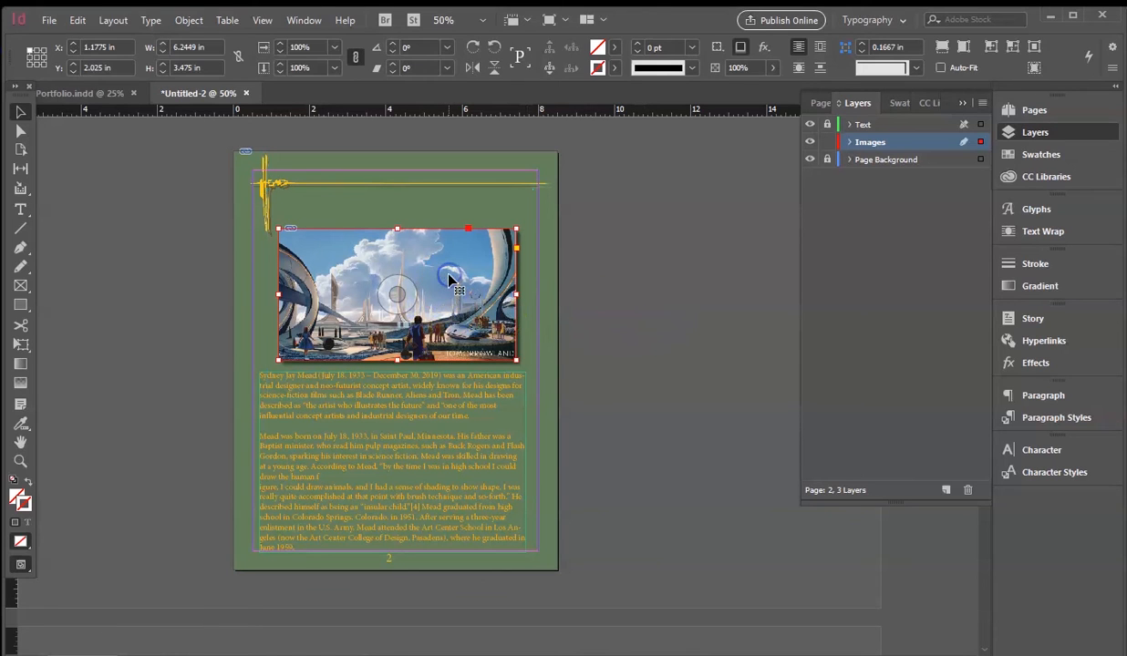
- Nudge the Tomorrowland image up and left to X 1.0664 in, Y 1.6778 in, widening the gap above the text
key("Up")
key("Up")
key("Up")
key("Up")
key("Up")
key("Up")
key("Up")
key("Up")
key("Up")
key("Up")
key("Up")
key("Up")
key("Up")
key("Up")
key("Up")
key("Up")
key("Up")
key("Up")
key("Up")
key("Up")
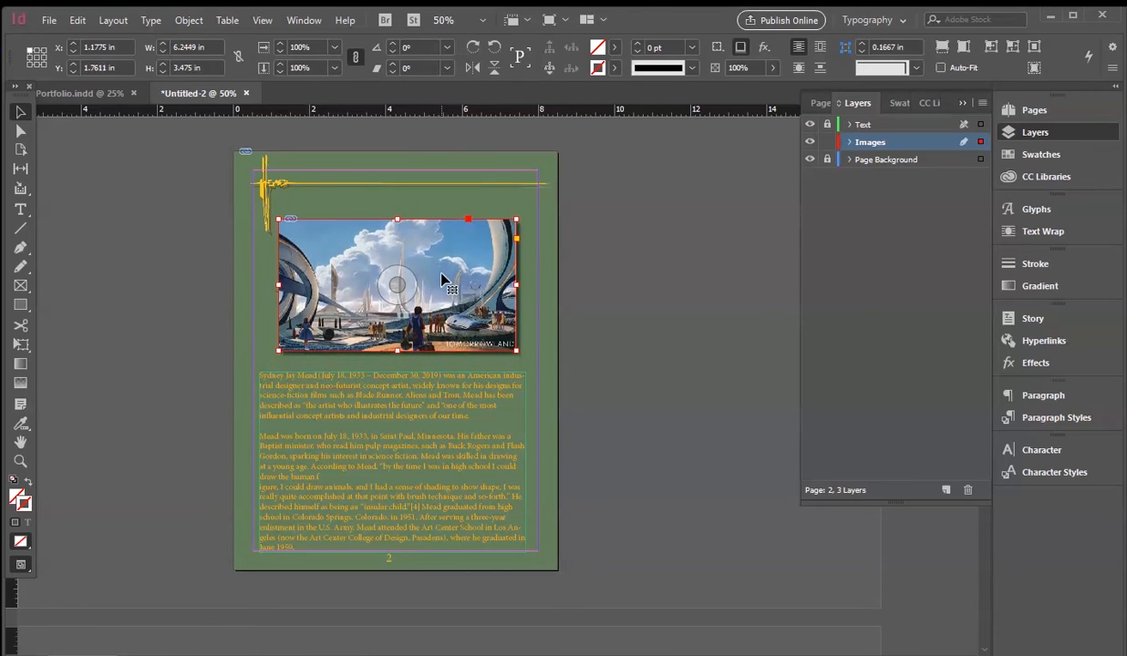
key("Left")
key("Left")
key("Left")
key("Left")
key("Left")
key("Left")
key("Left")
key("Left")
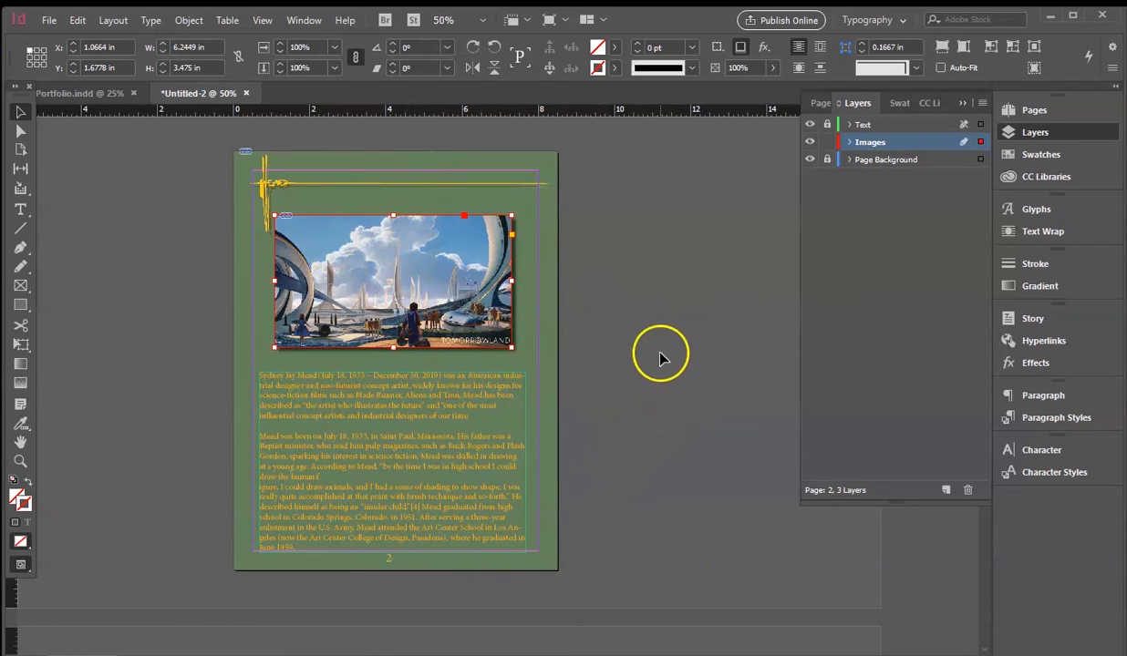
- Lock the Images layer, make the unlocked Text layer active, and copy page 2's biography text frame
left_click(828, 143)
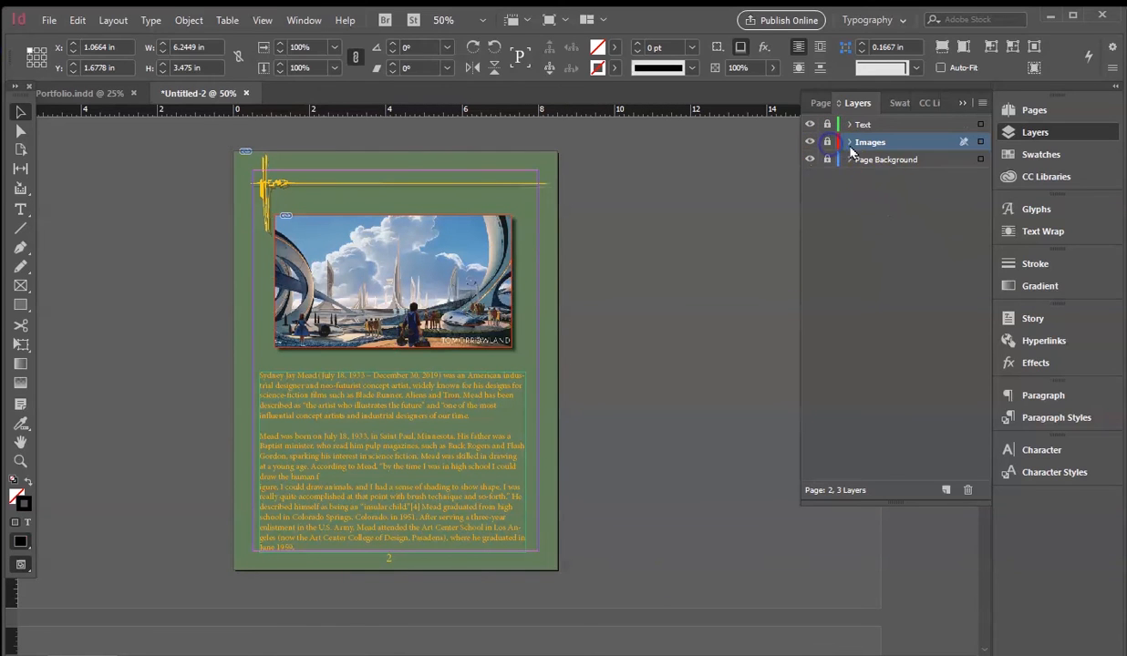
left_click(883, 128)
left_click(478, 410)
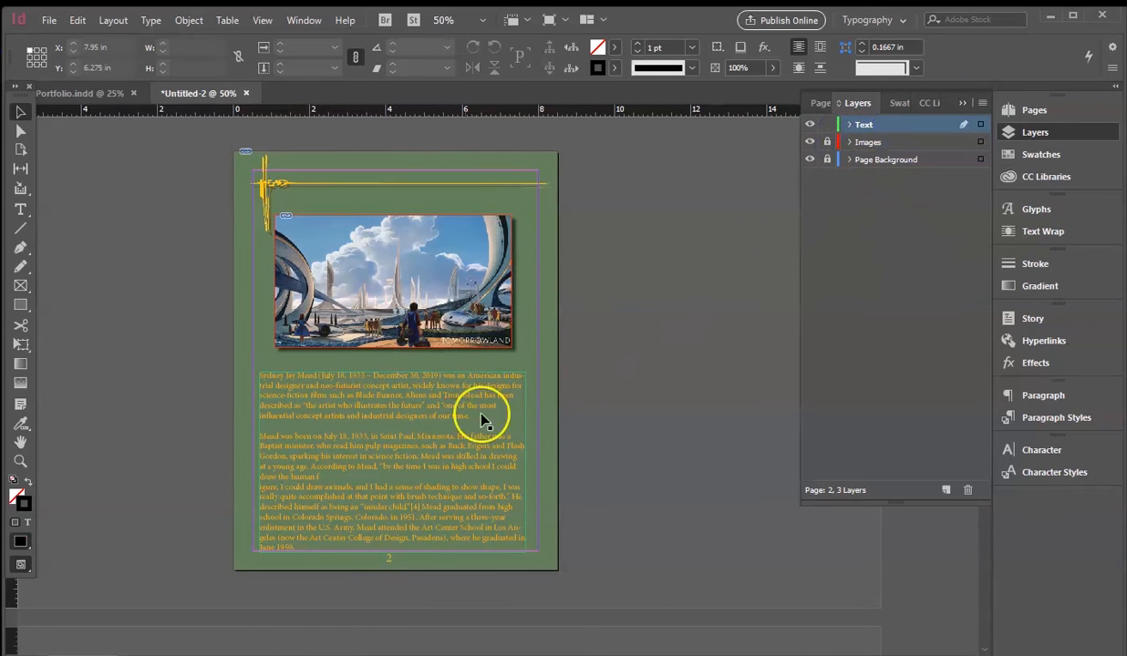
right_click(374, 446)
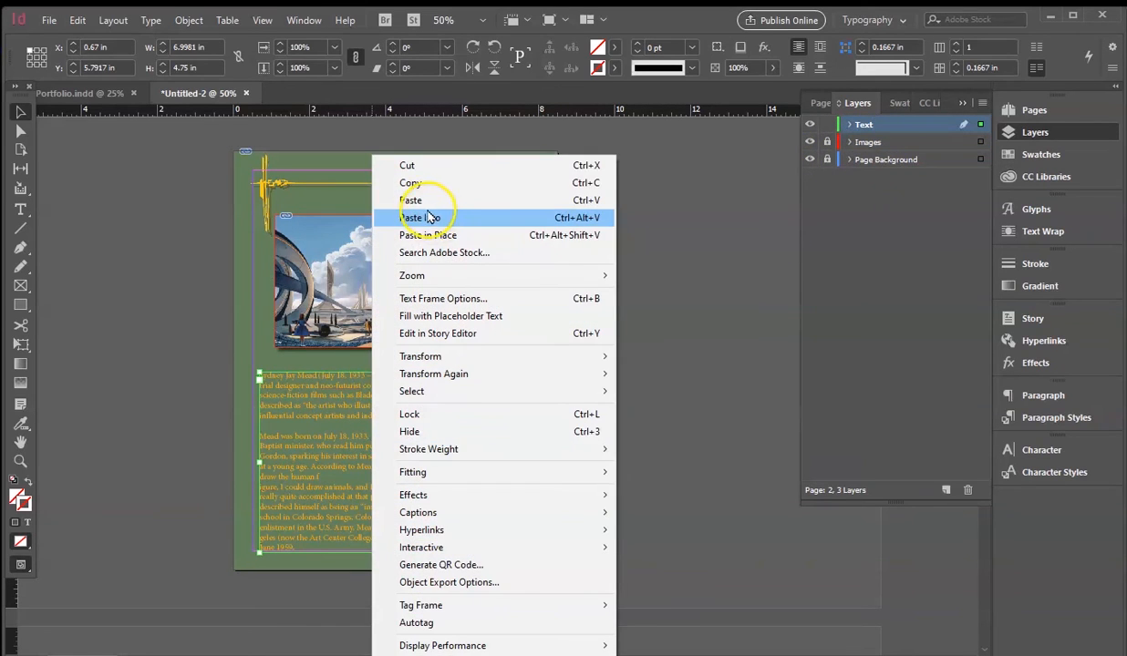
left_click(420, 183)
- Paste the text frame in place on page 3, narrow it to about 3.07 in, and position it beside the tall image at X 4.6 in, Y 1.325 in
scroll(605, 474, "down", 3)
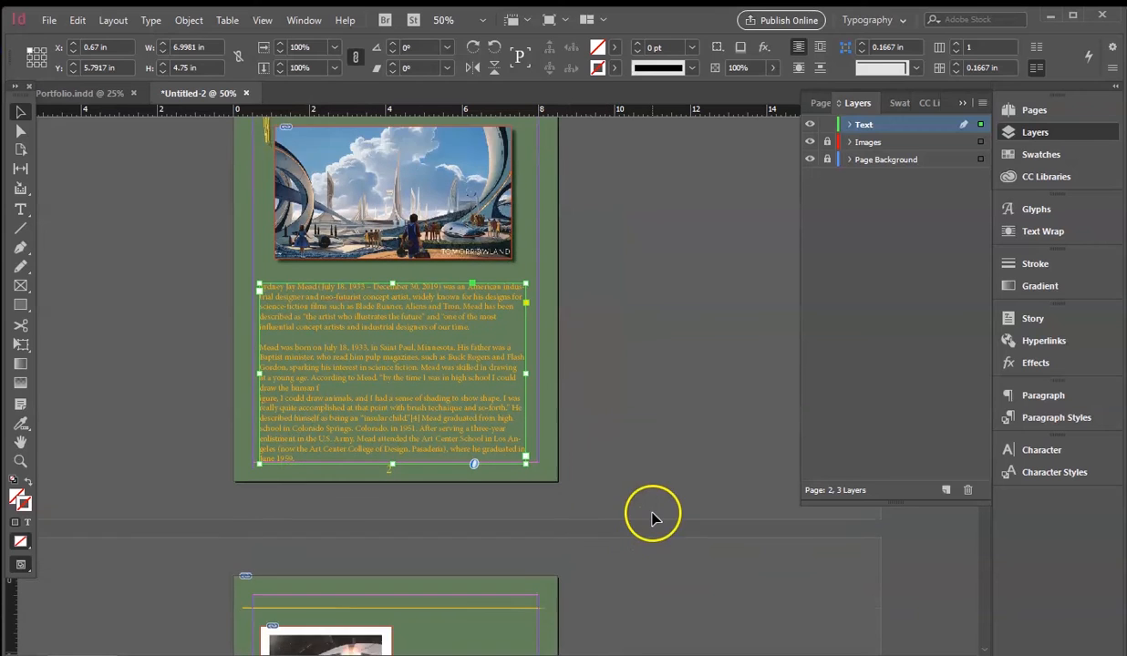
left_click(629, 433)
scroll(619, 456, "down", 3)
scroll(608, 498, "down", 2)
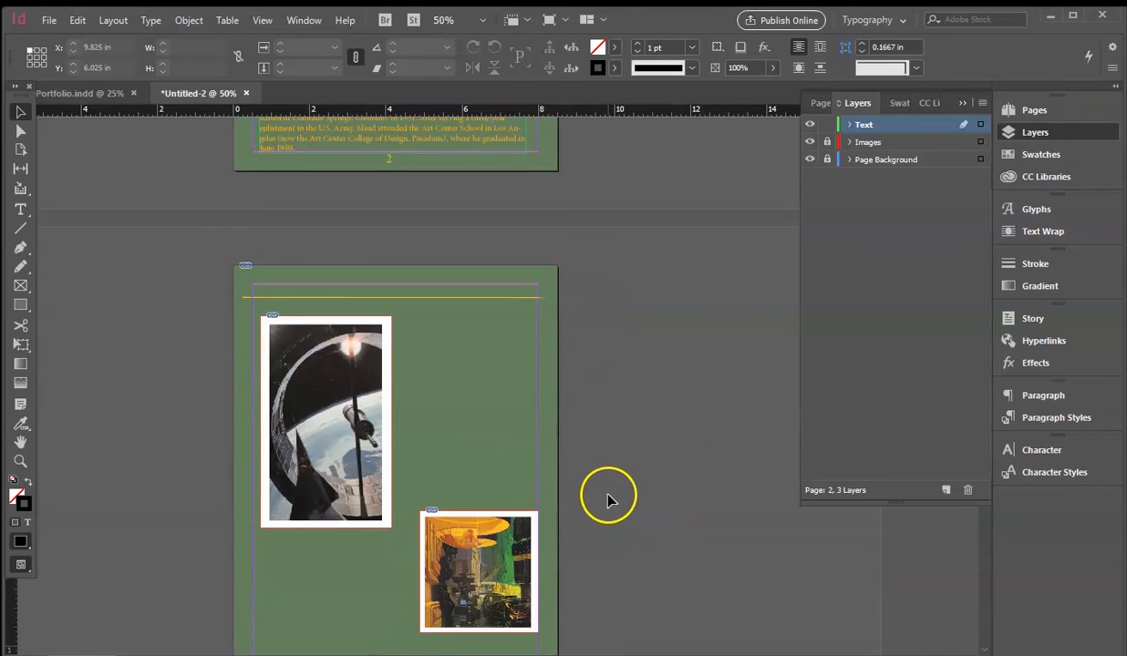
right_click(625, 417)
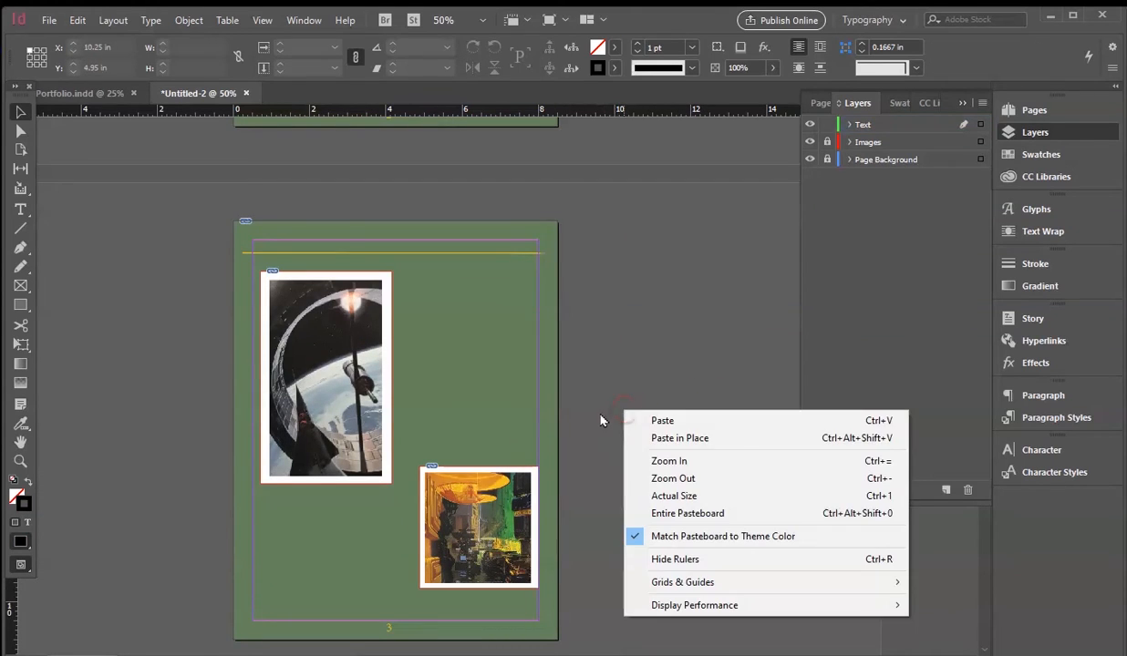
left_click(684, 441)
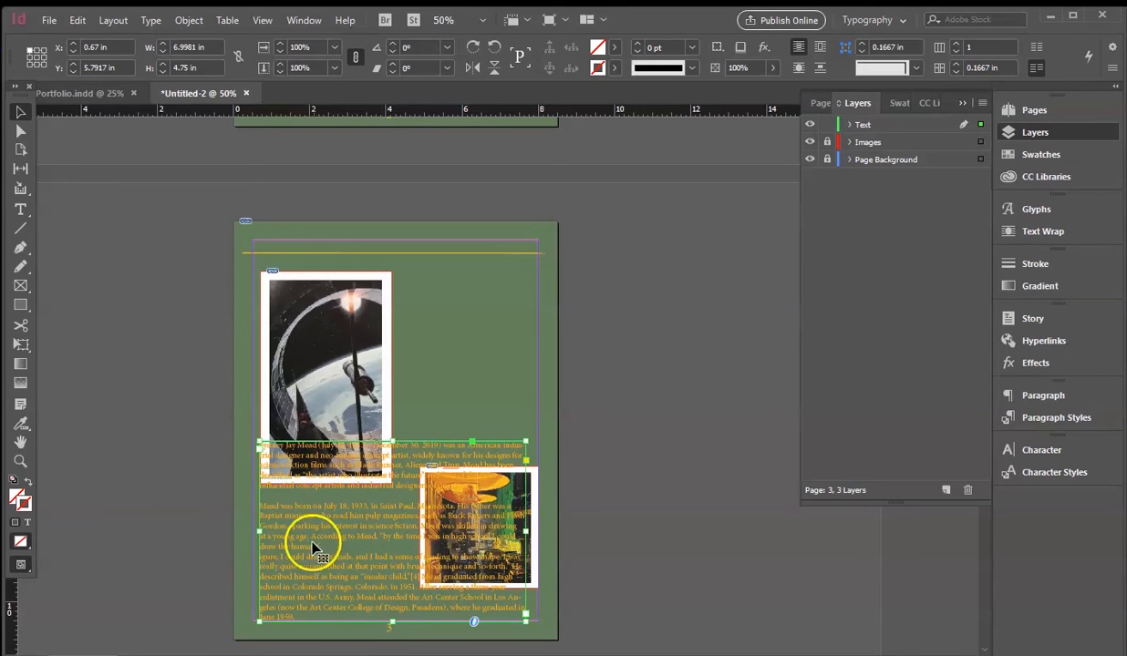
left_click_drag(262, 532, 468, 351)
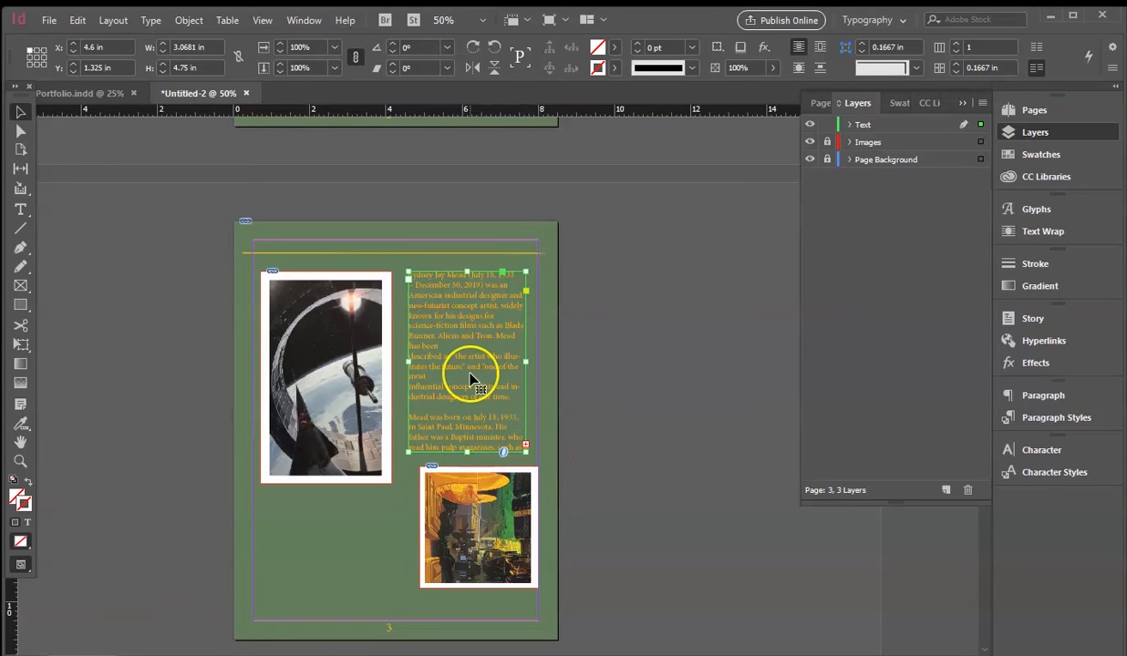
- Thread the overset text into a frame of about 3.11 by 2.93 in beneath page 3's tall image, at X 0.7 in, Y 7.25 in
left_click(525, 446)
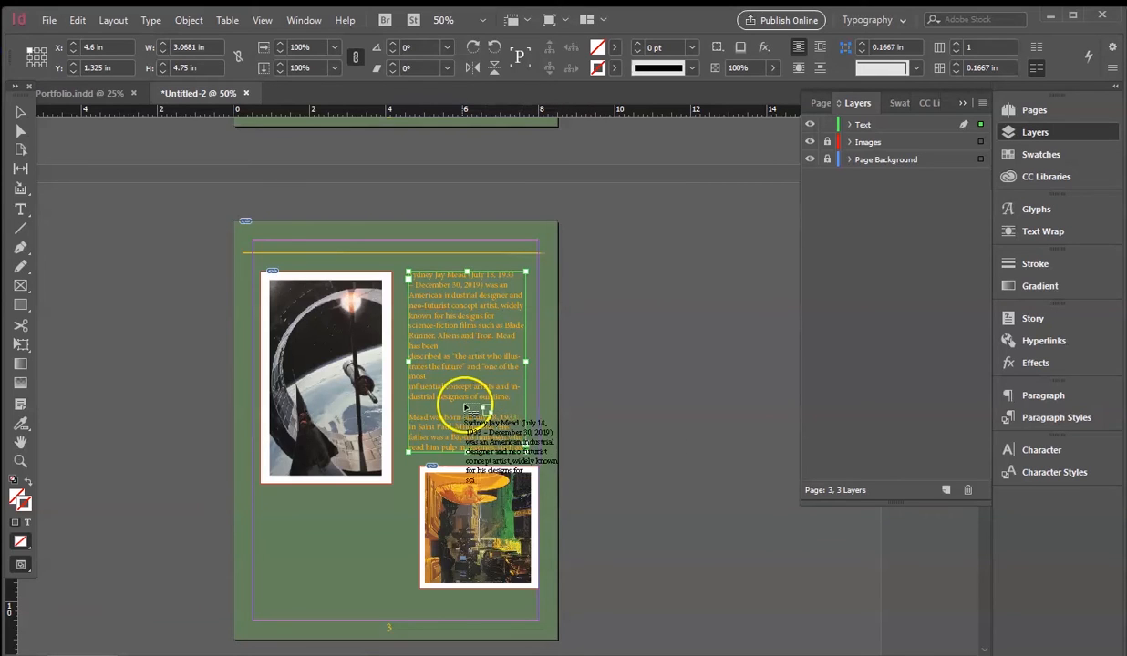
left_click_drag(273, 509, 273, 510)
left_click_drag(540, 566, 387, 559)
left_click_drag(256, 566, 327, 554)
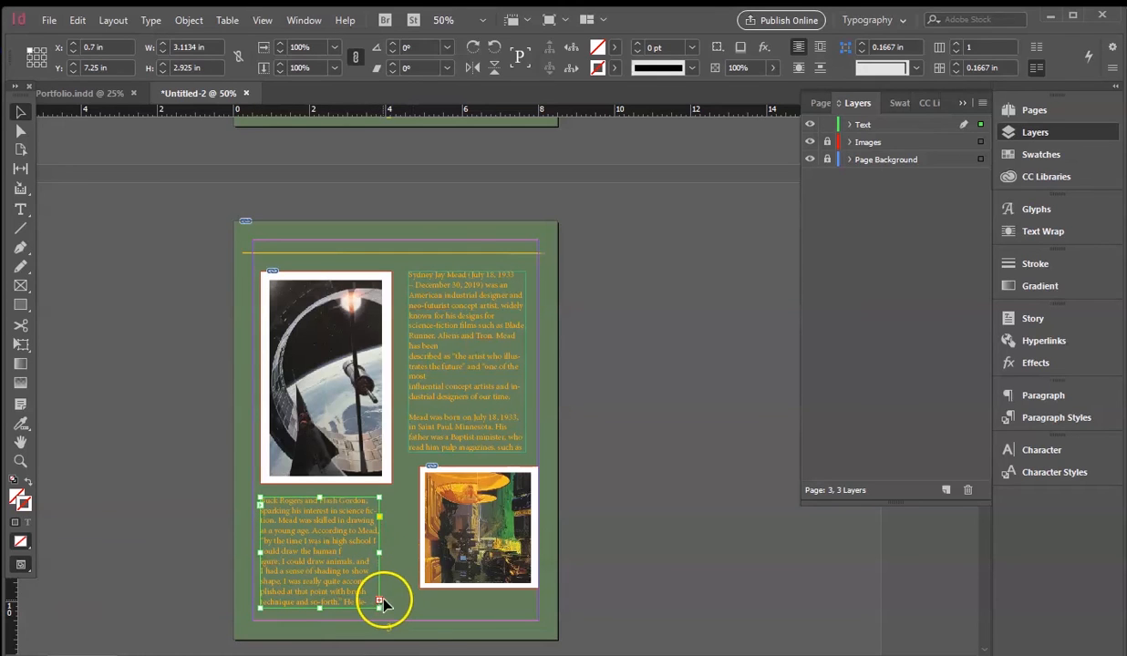
- Thread the remaining overset text from page 3 into a 16 in wide frame spanning the margins of page 4
left_click(380, 601)
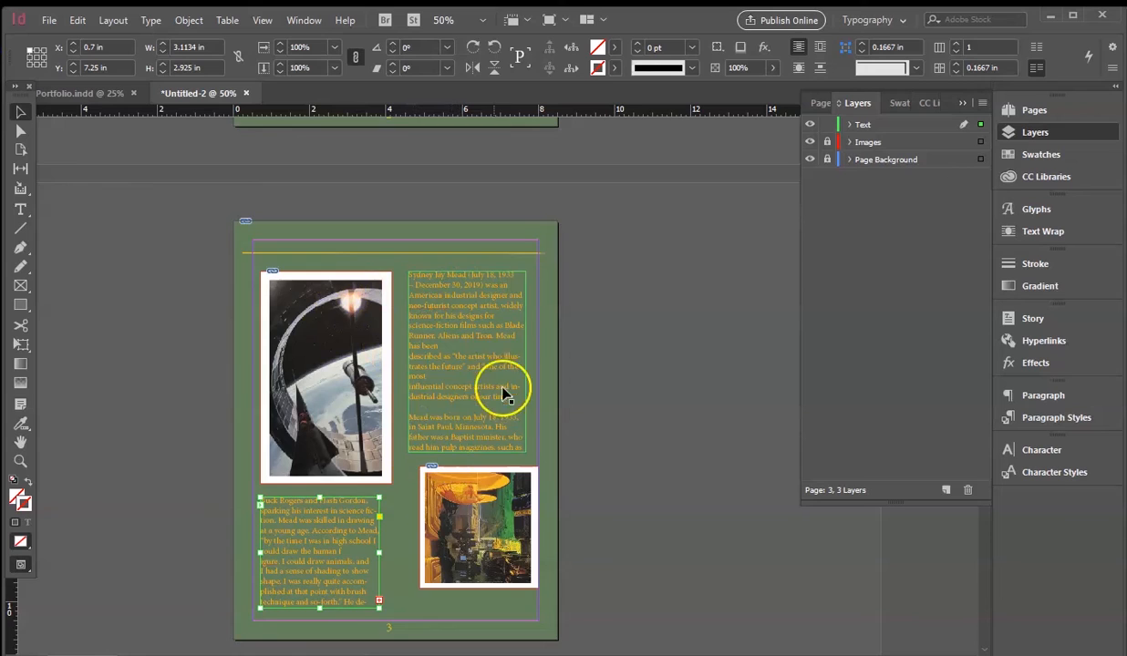
scroll(506, 447, "down", 10)
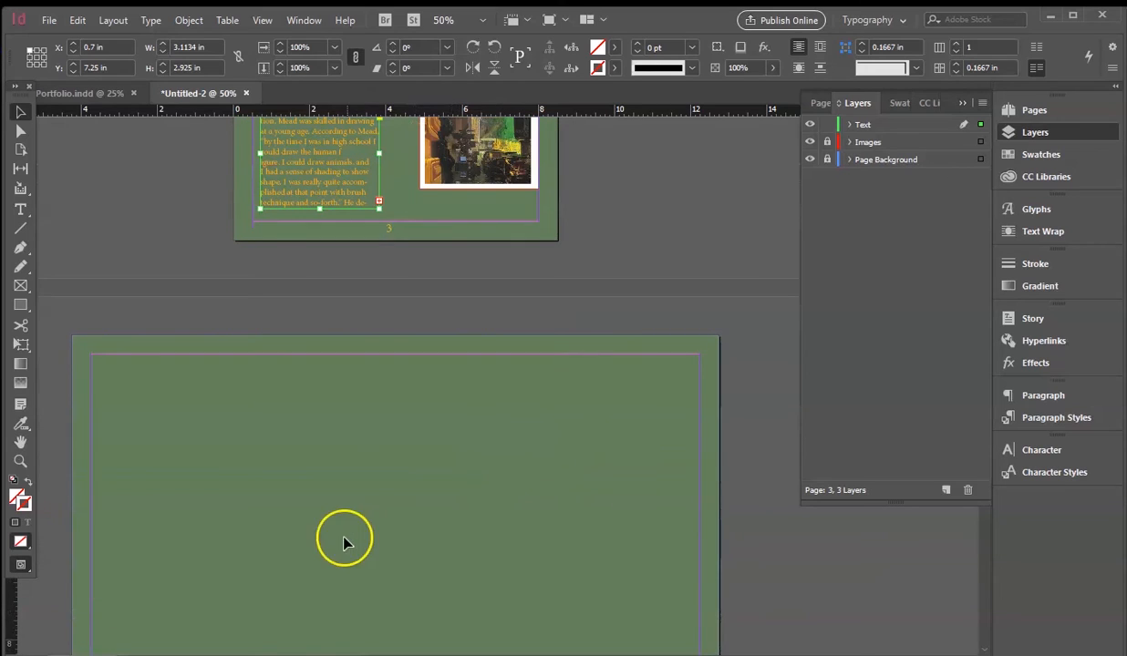
left_click(379, 202)
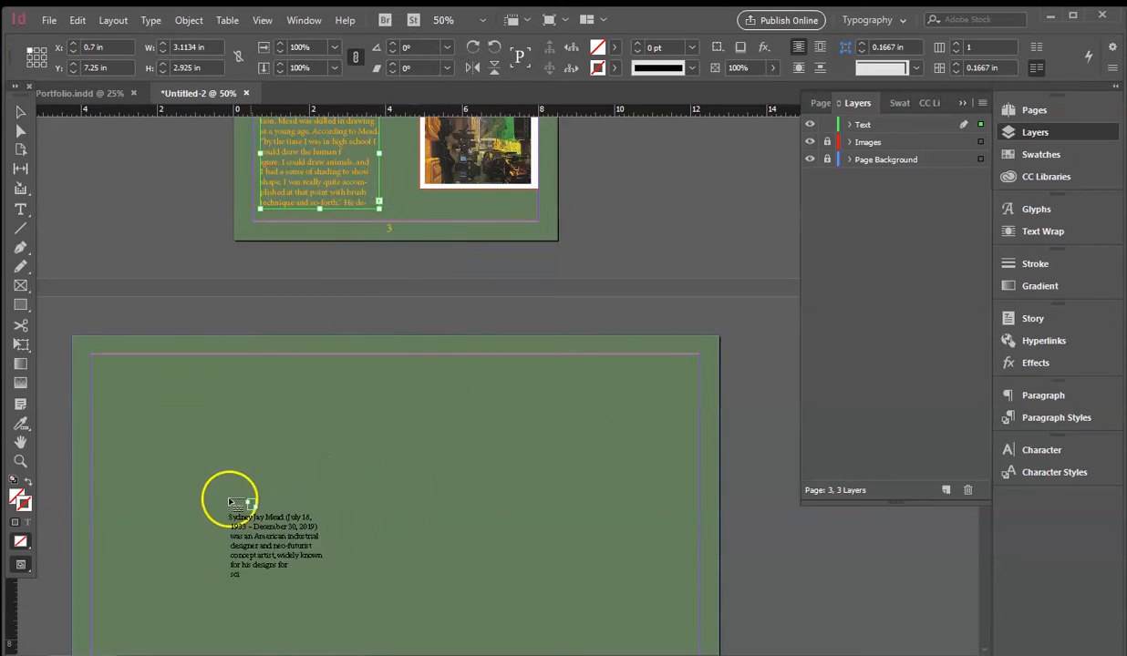
left_click_drag(225, 523, 225, 523)
scroll(448, 536, "up", 2)
scroll(448, 536, "down", 6)
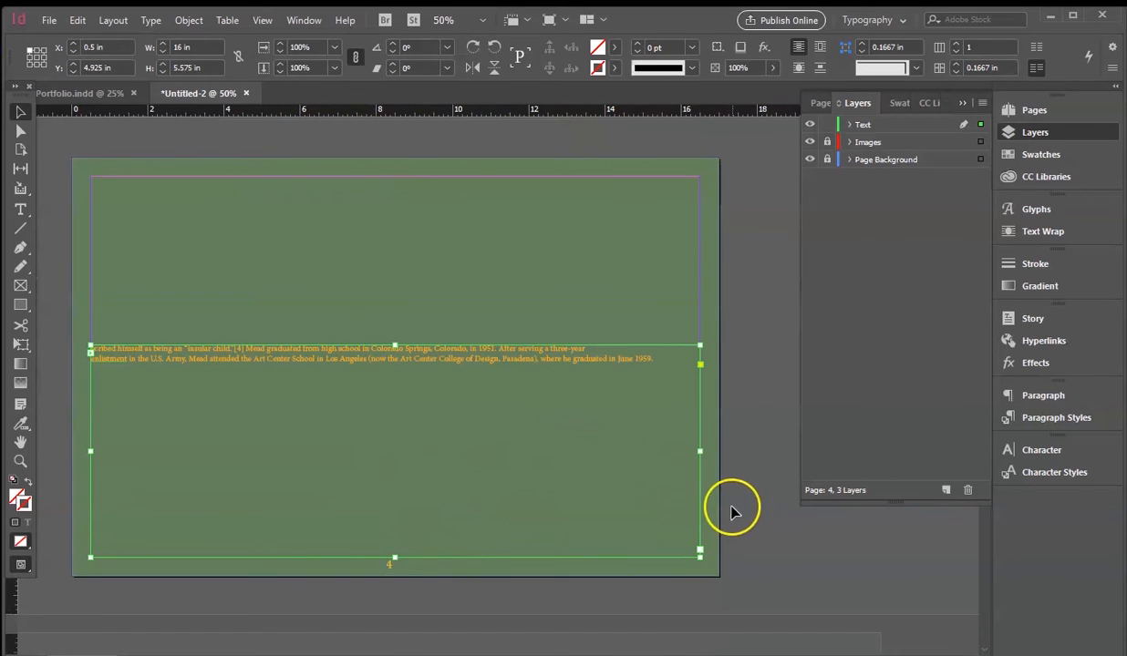
- Shorten page 4's text frame to a shallow strip and place it just above the bottom margin
left_click_drag(700, 451, 698, 451)
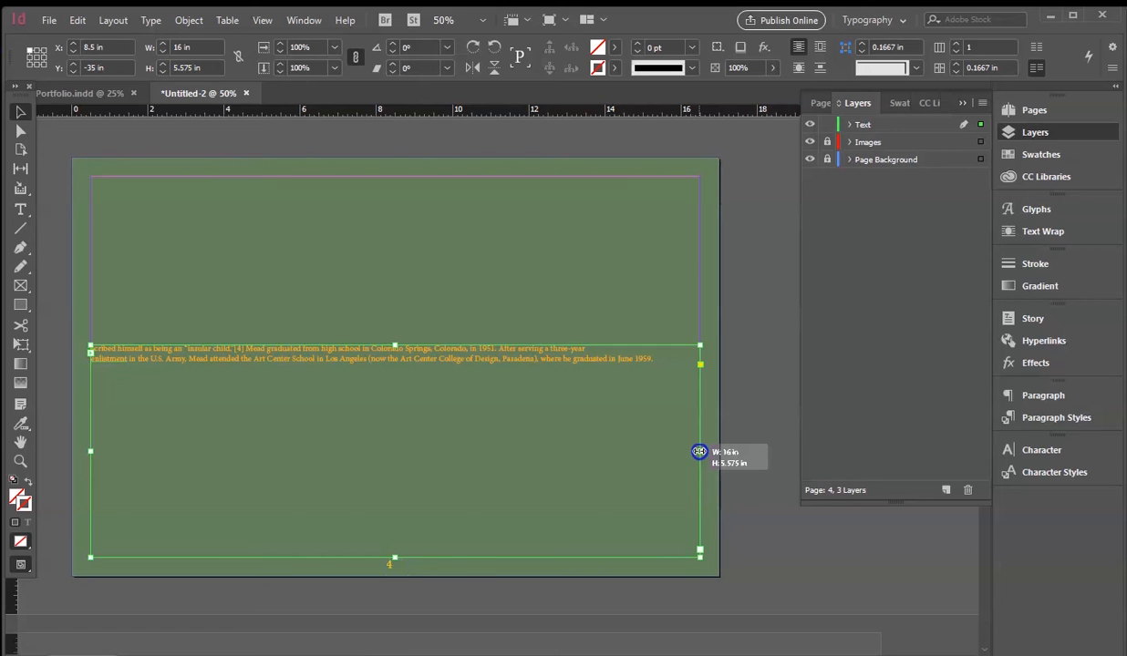
left_click_drag(700, 452, 699, 451)
left_click_drag(393, 557, 368, 529)
left_click(527, 480)
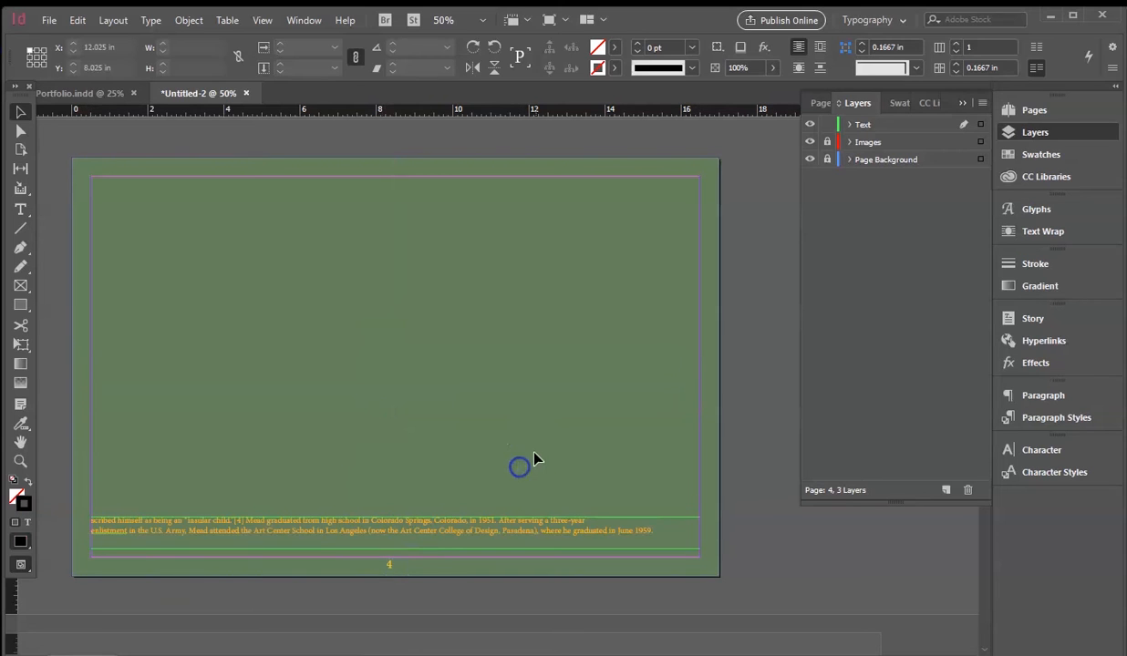
- On page 3, widen the lower text frame to 3.4495 in and shift the upper text frame to X 4.8866 in, aligning both with the images
scroll(524, 420, "up", 10)
scroll(616, 346, "up", 5)
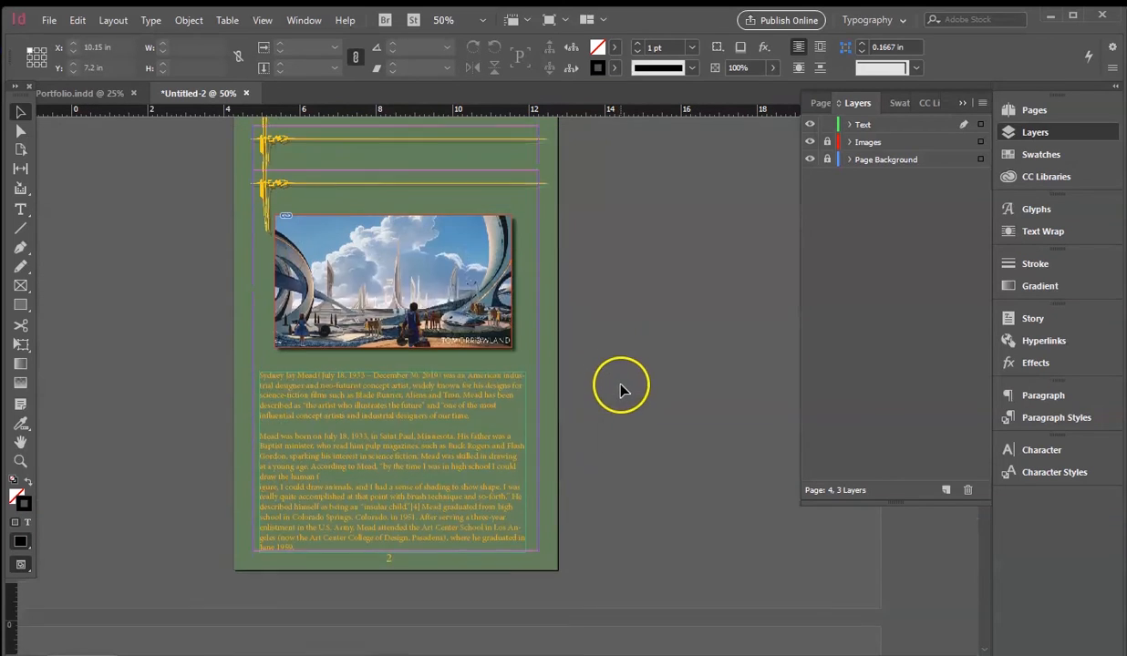
scroll(369, 557, "down", 5)
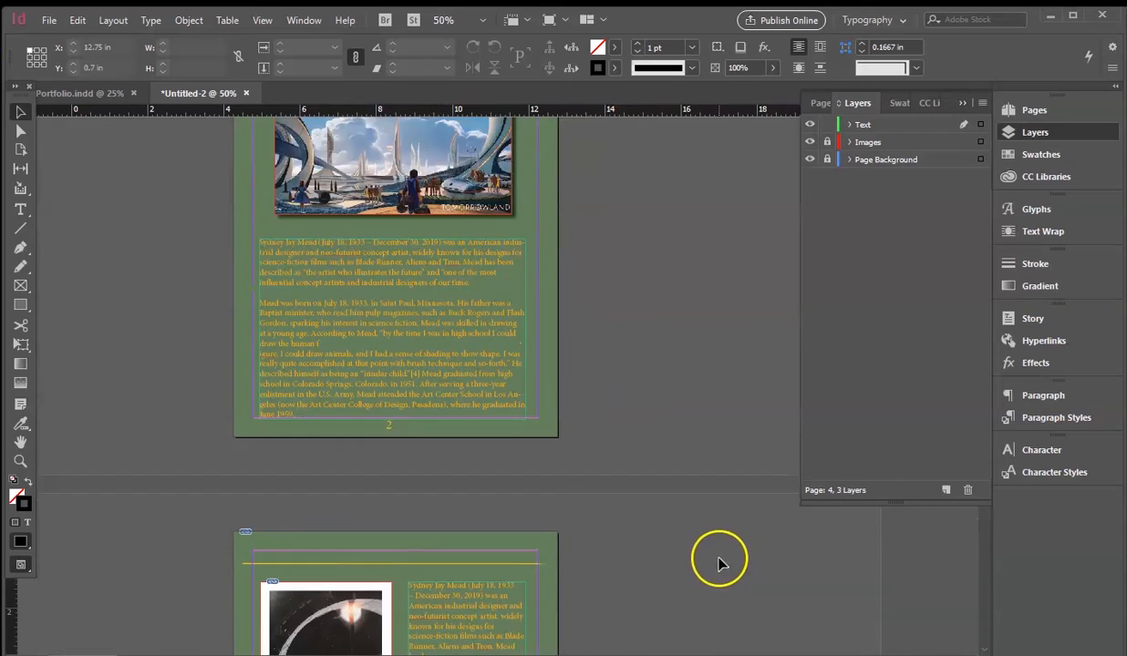
scroll(515, 564, "down", 2)
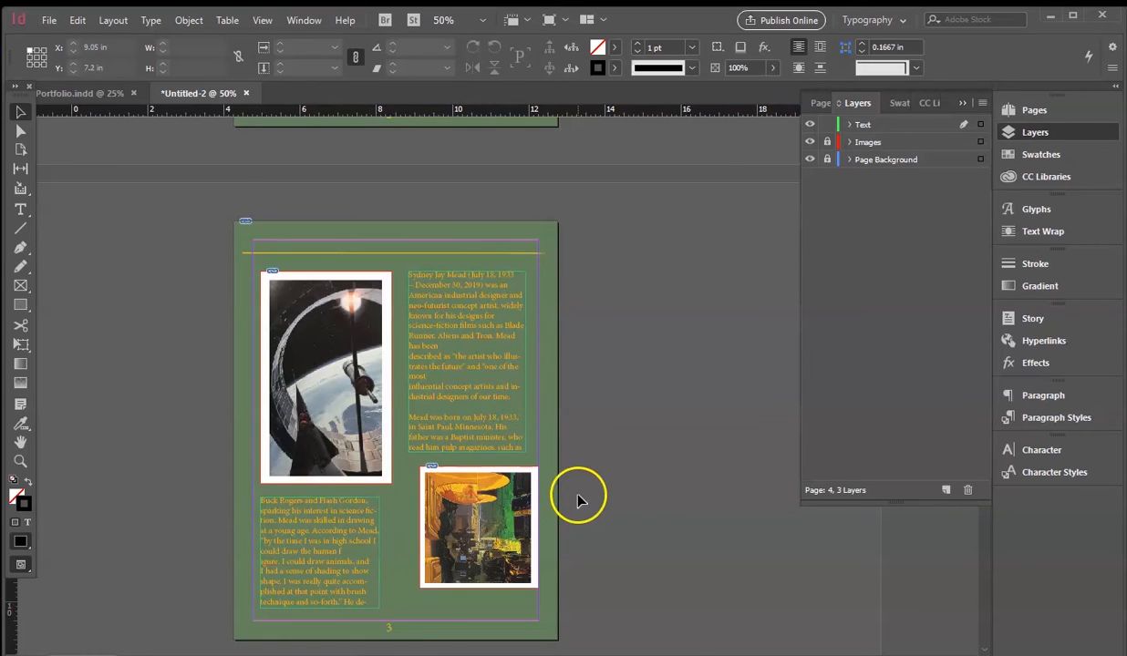
scroll(543, 502, "down", 1)
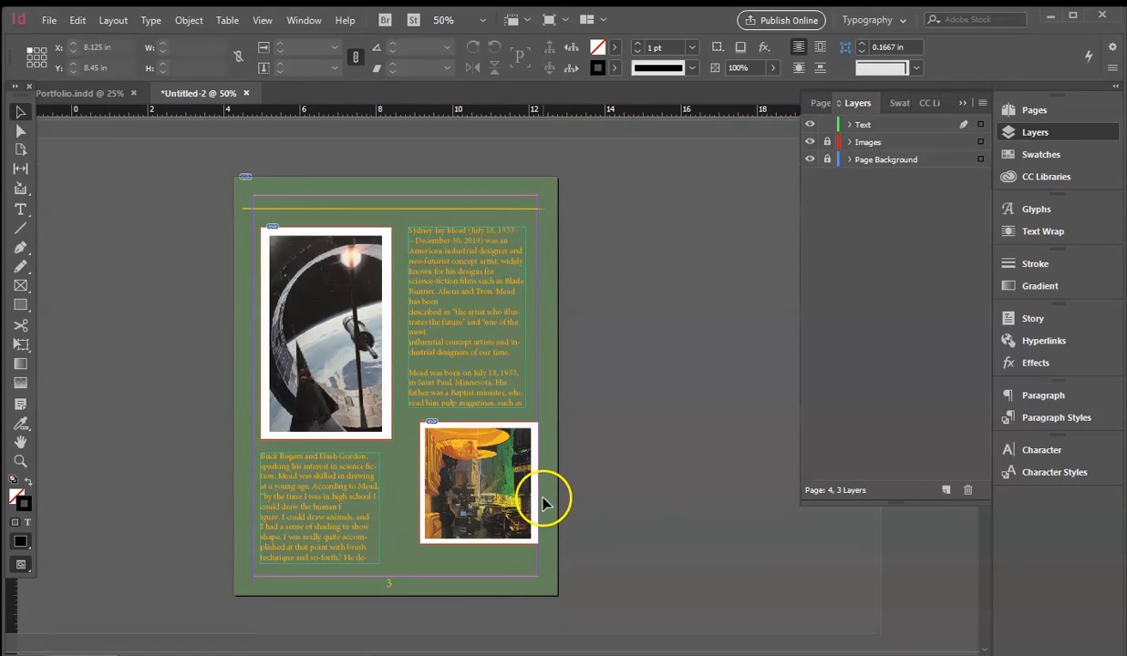
scroll(544, 503, "down", 2)
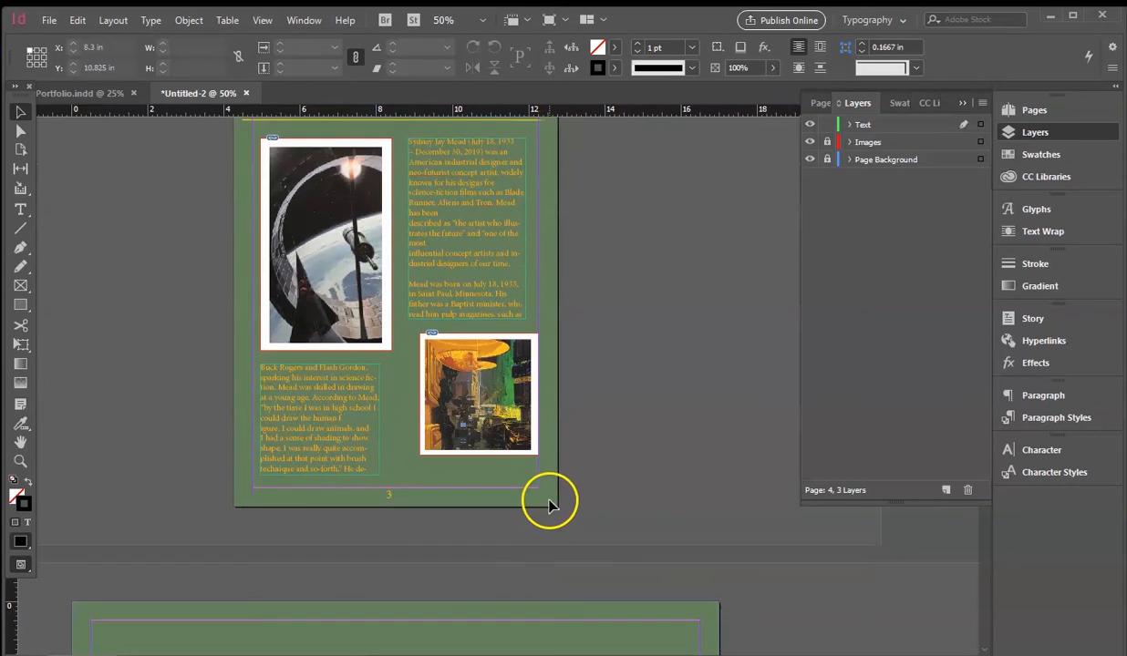
left_click(372, 423)
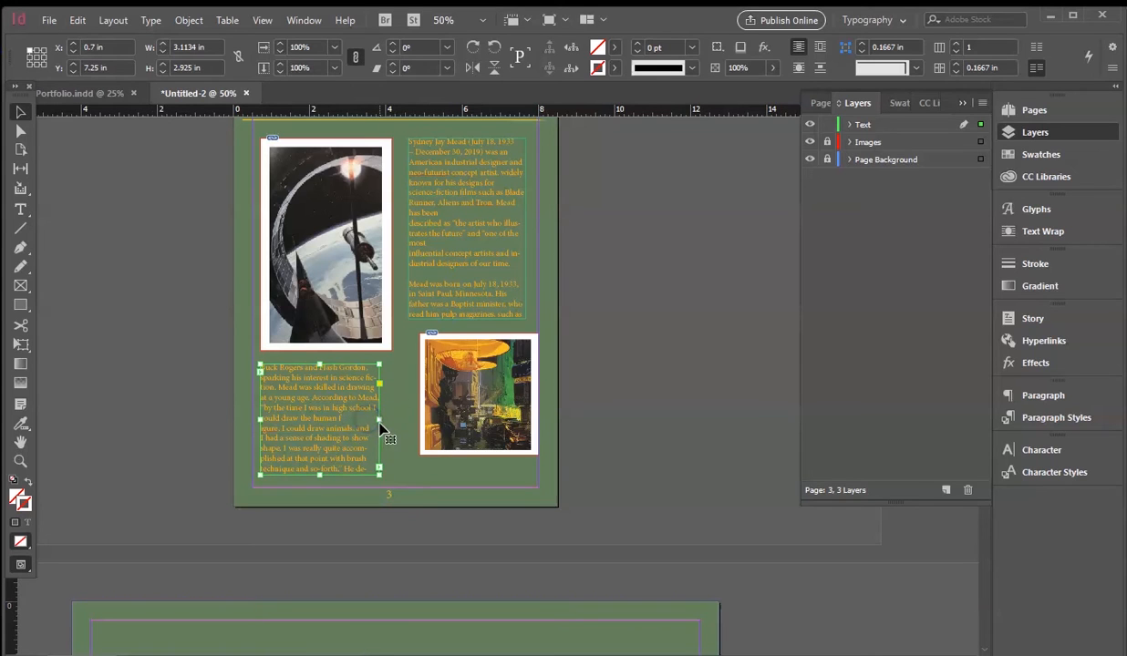
left_click_drag(379, 421, 392, 418)
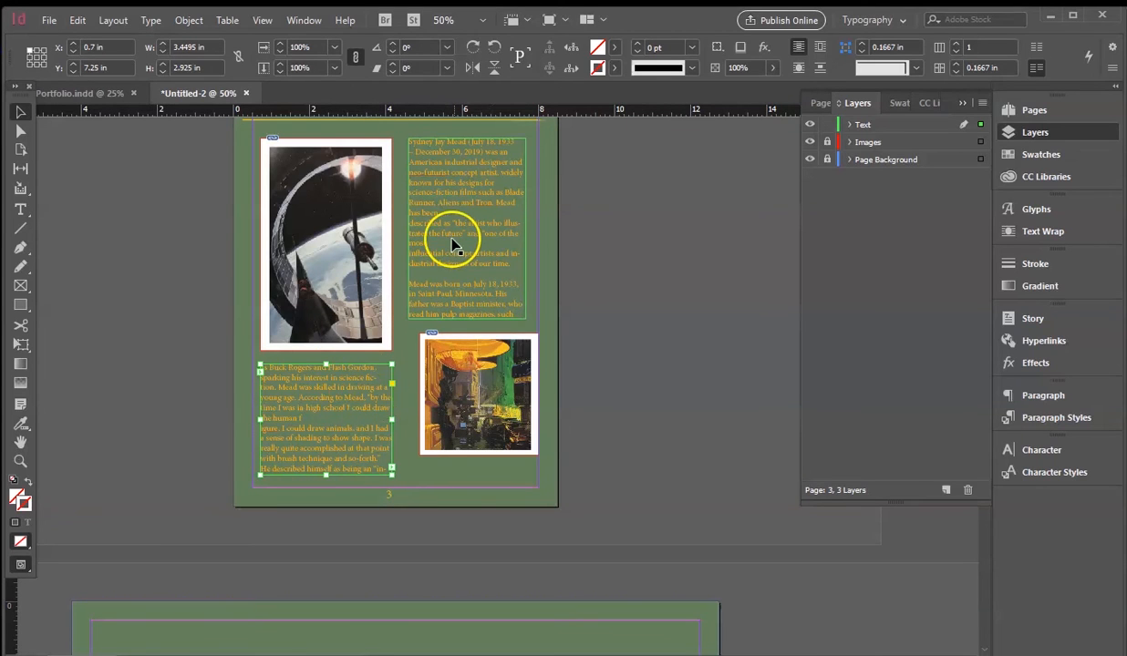
left_click_drag(453, 246, 465, 246)
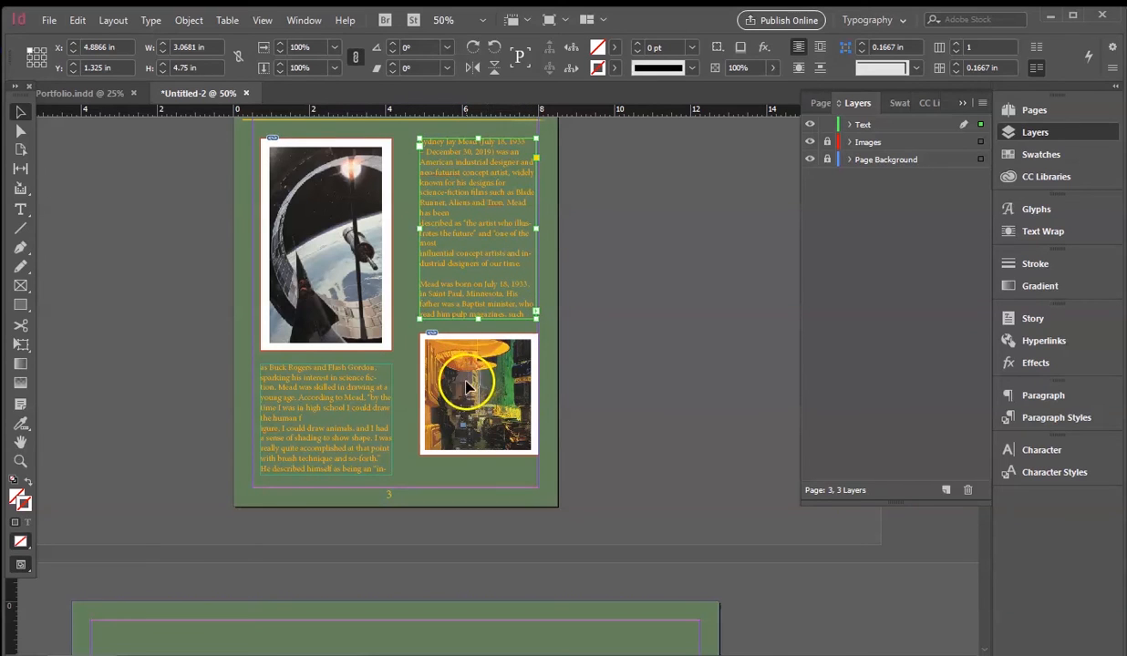
- Lock the Text layer, unlock the Images layer, and make it the active layer for working on page 4
scroll(583, 381, "down", 2)
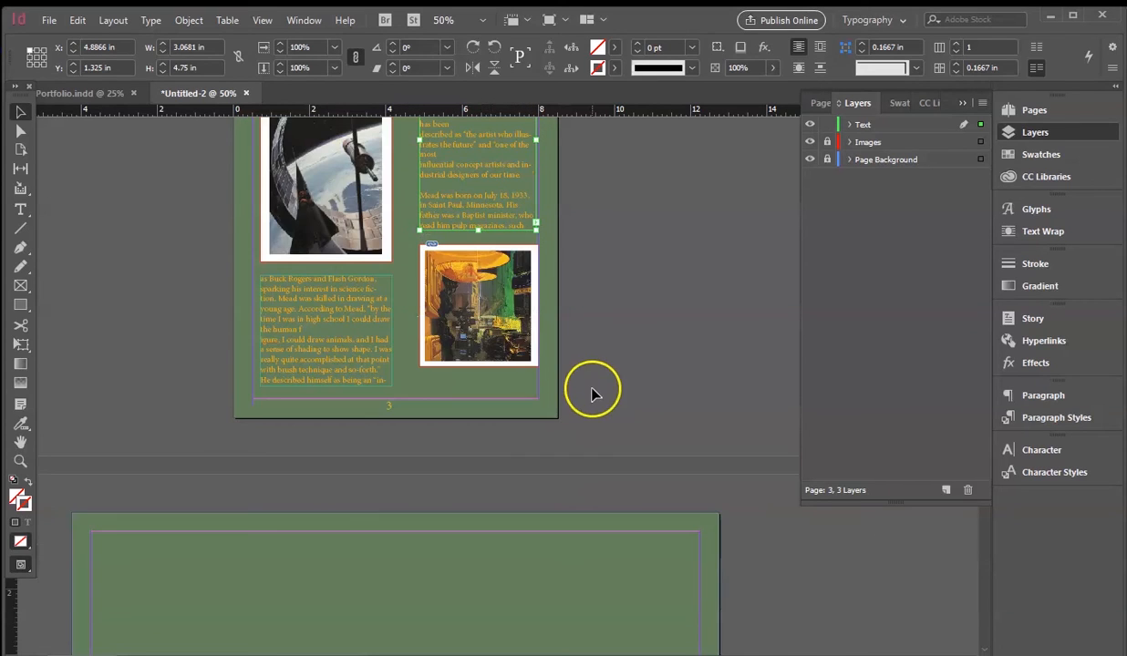
scroll(586, 387, "down", 2)
scroll(586, 386, "down", 7)
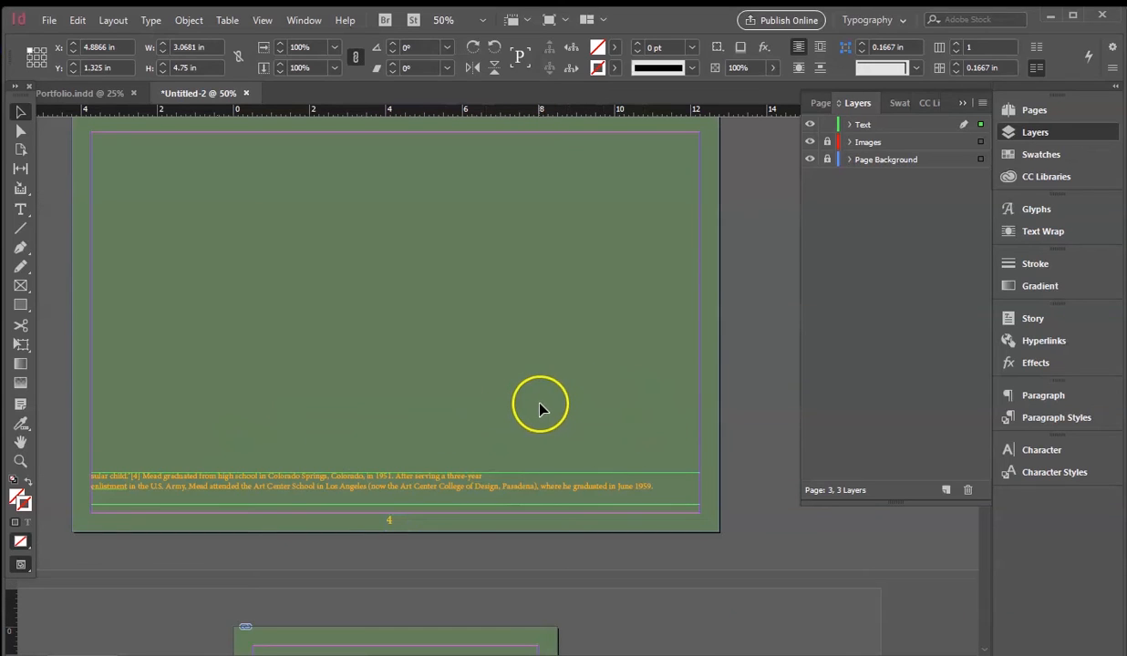
scroll(229, 358, "up", 2)
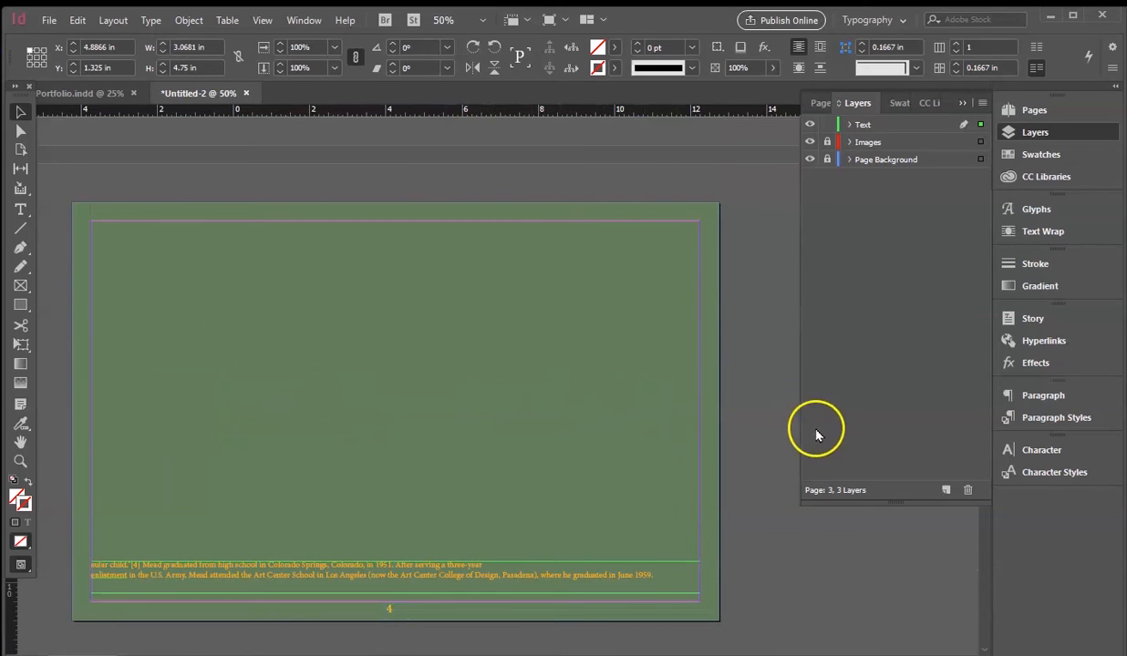
left_click(745, 412)
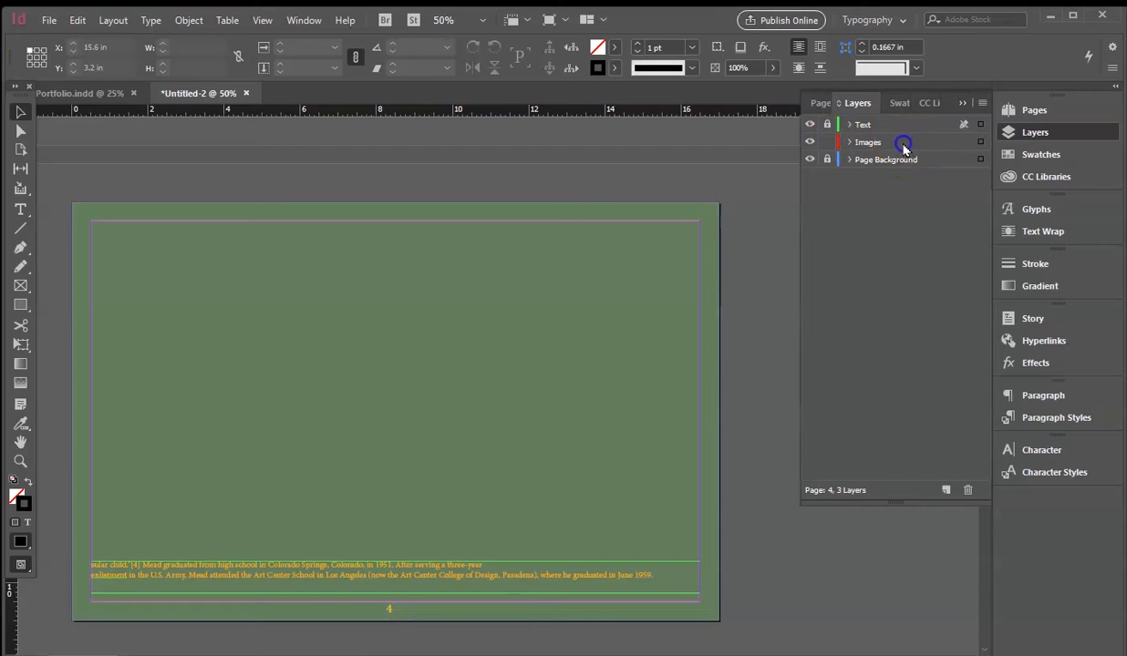
left_click(902, 146)
left_click(48, 20)
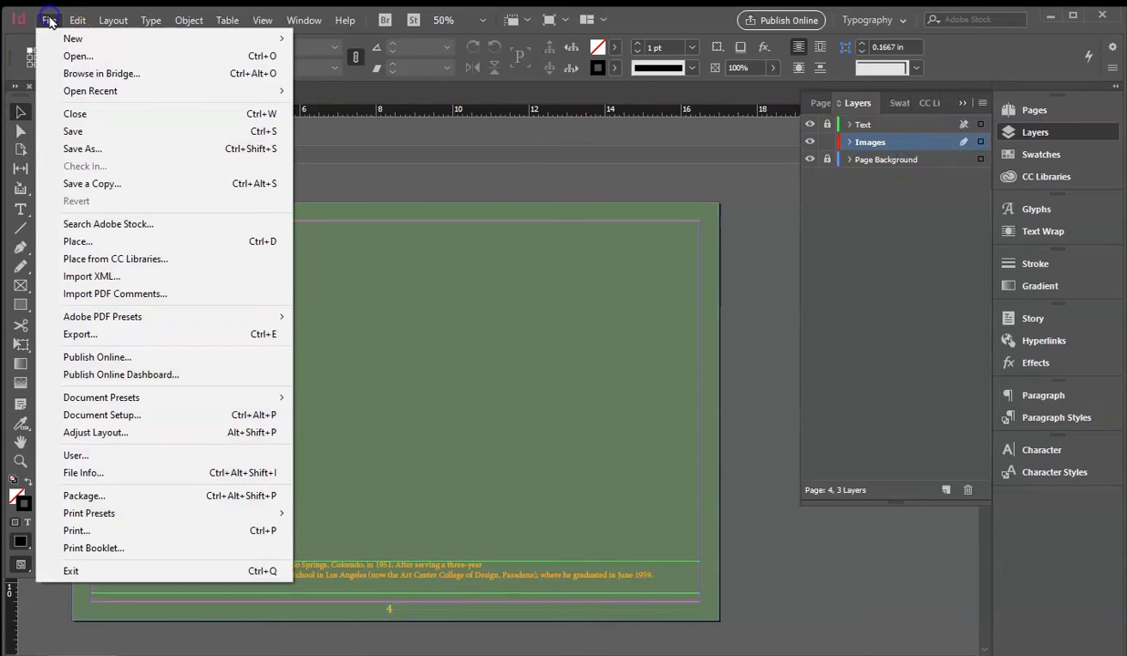
left_click(77, 244)
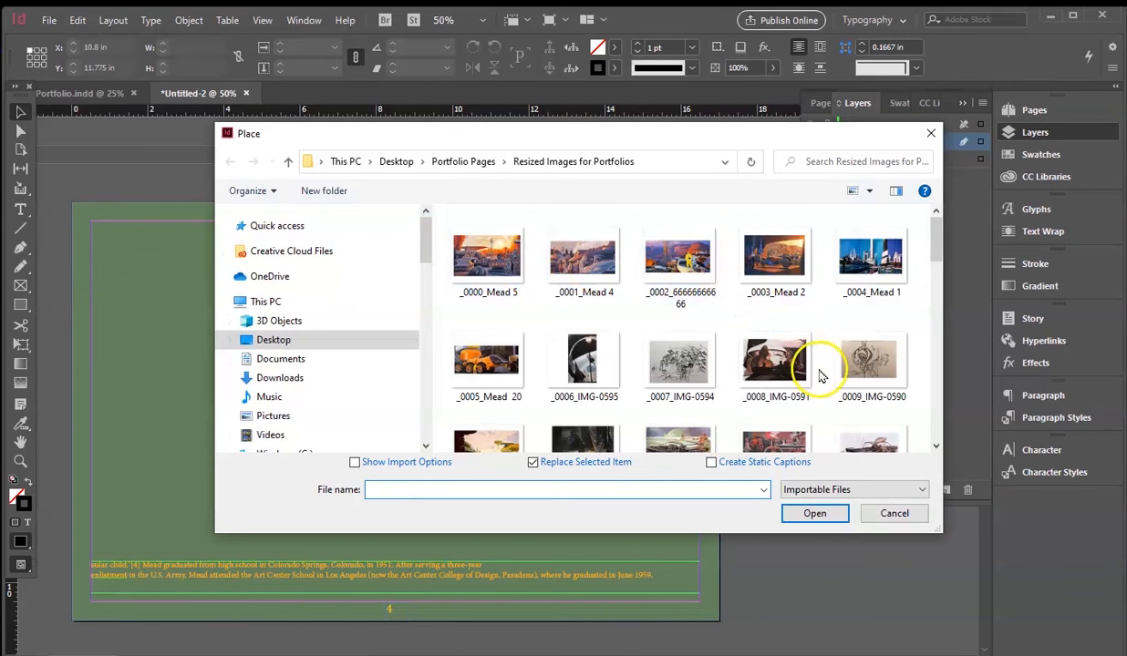
left_click_drag(935, 251, 935, 278)
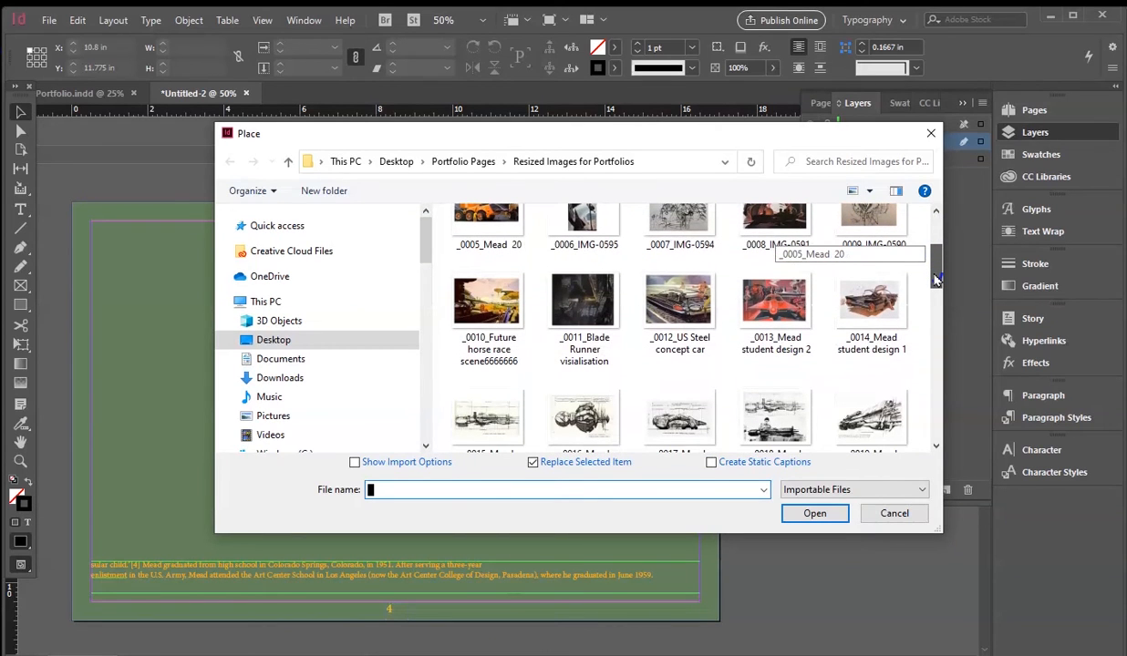
left_click_drag(935, 282, 967, 247)
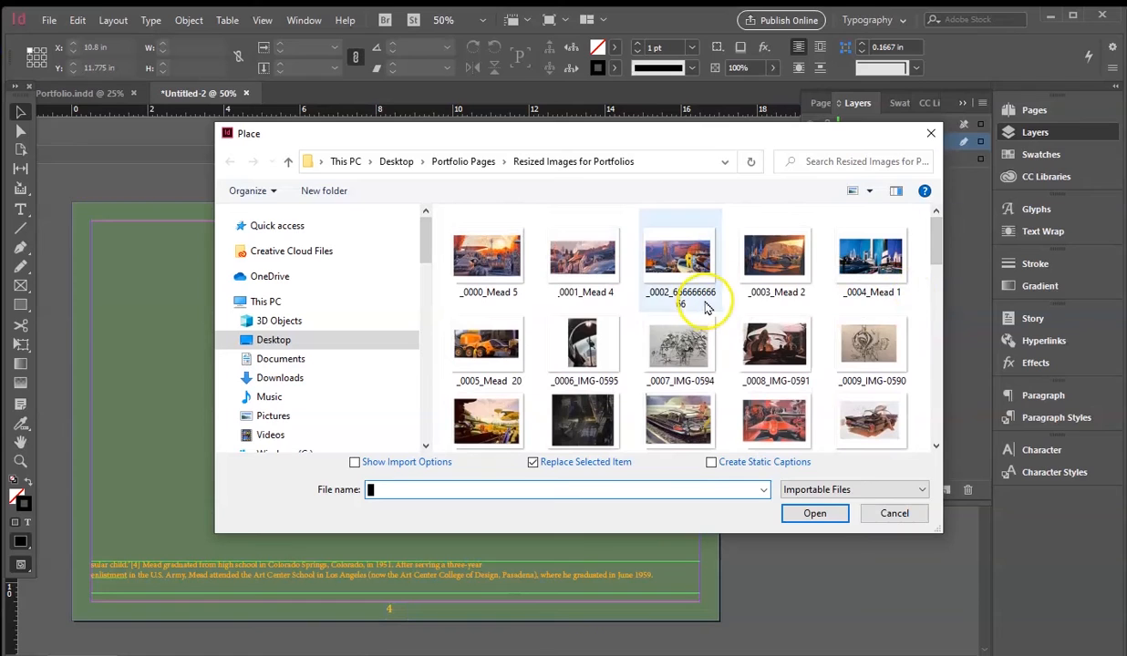
left_click(678, 263)
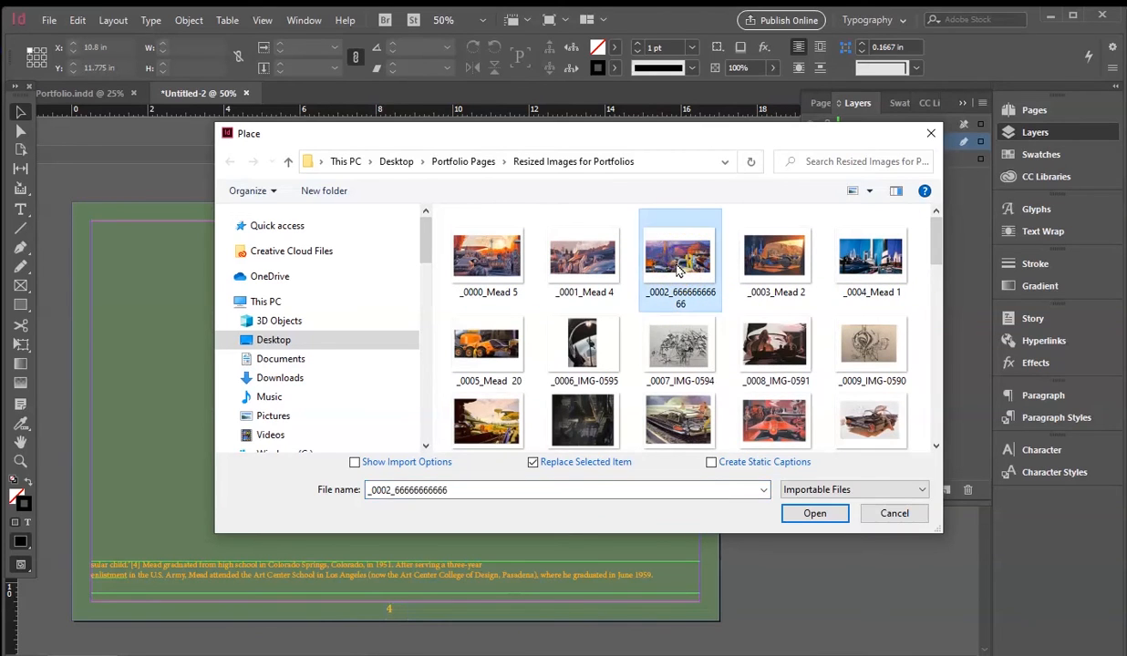
left_click(791, 516)
left_click(401, 368)
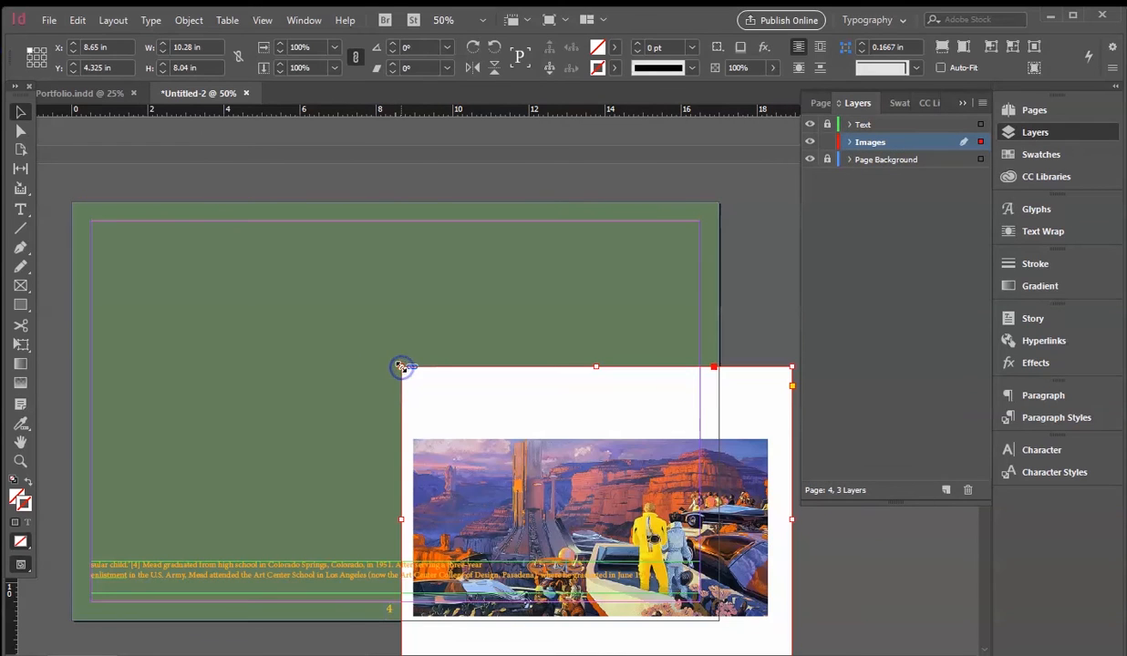
left_click_drag(573, 422, 489, 269)
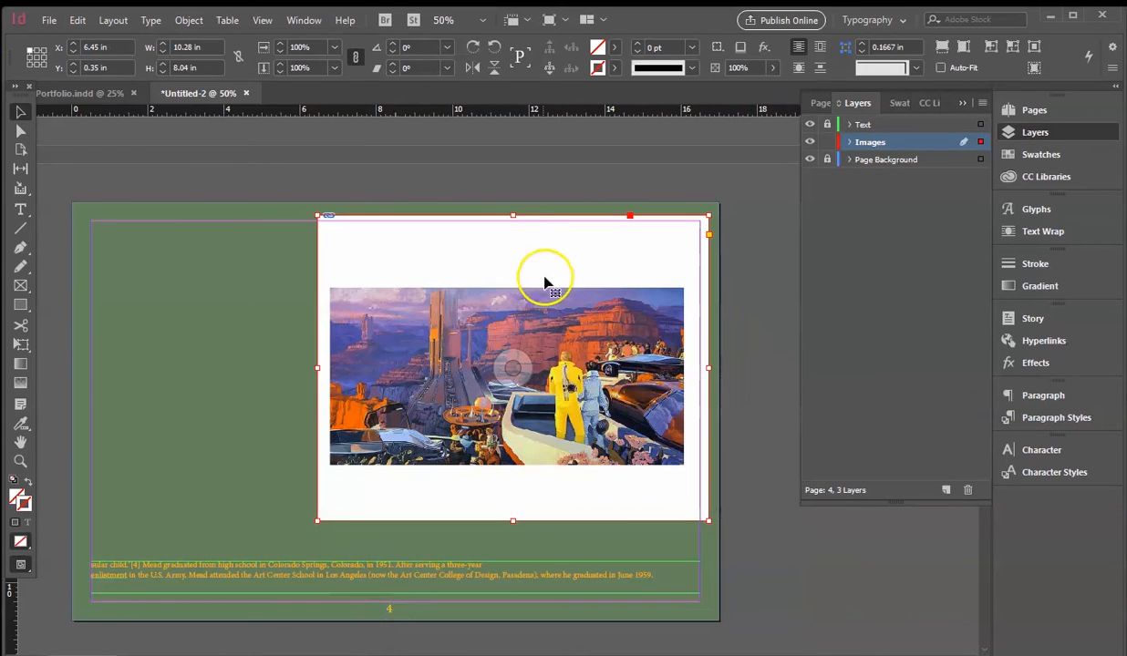
- Crop page 4's painting frame to 9.875 in wide by 5.2 in high and move it to X 6.175 in, Y 3.575 in
left_click_drag(513, 215, 514, 279)
left_click_drag(514, 522, 516, 474)
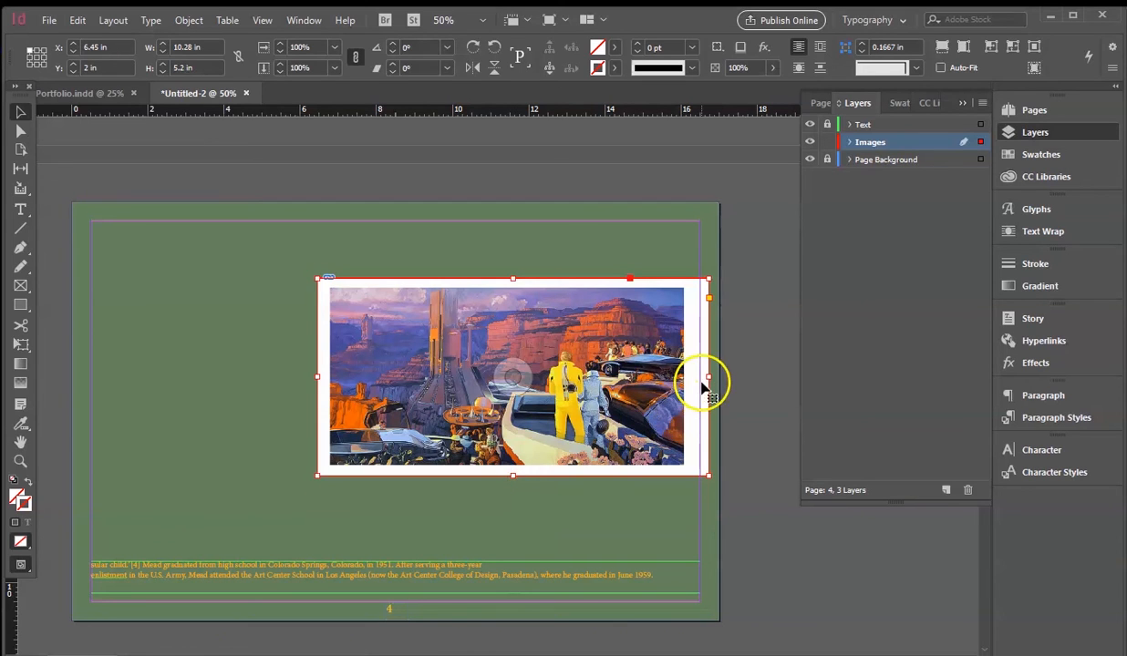
left_click_drag(706, 376, 695, 378)
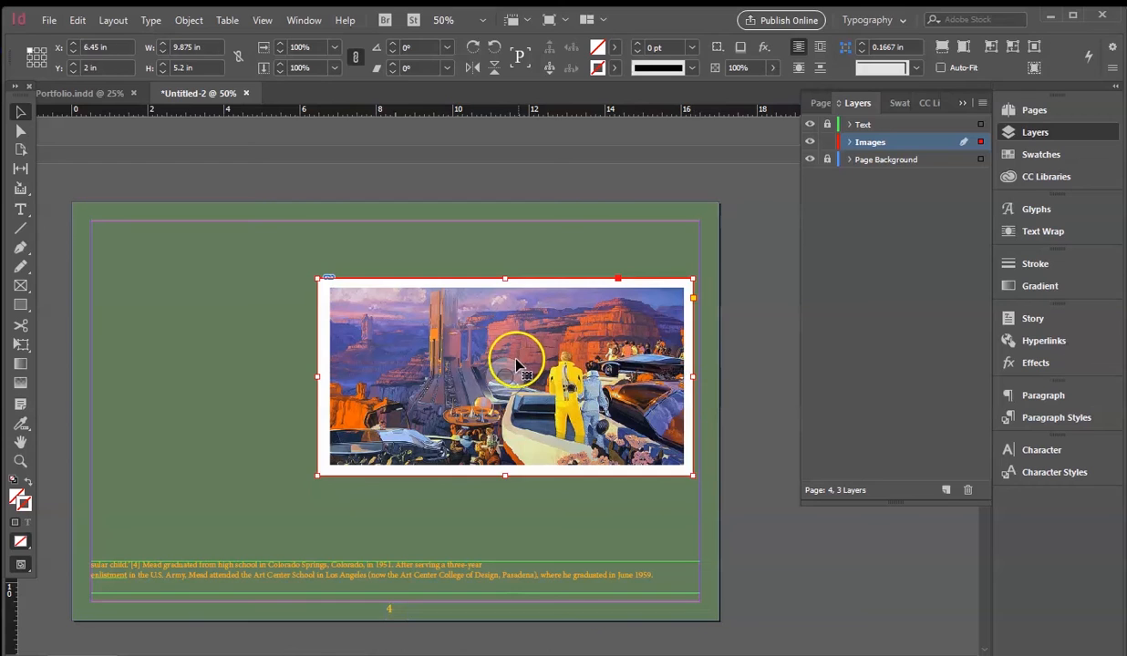
left_click_drag(515, 364, 505, 423)
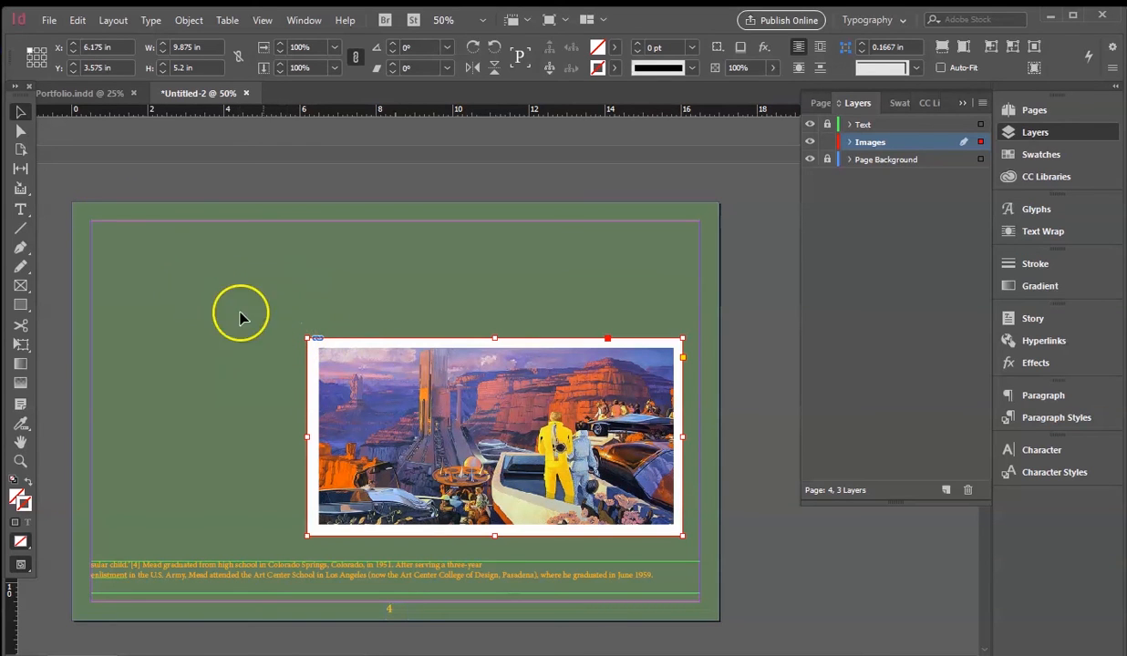
left_click(138, 269)
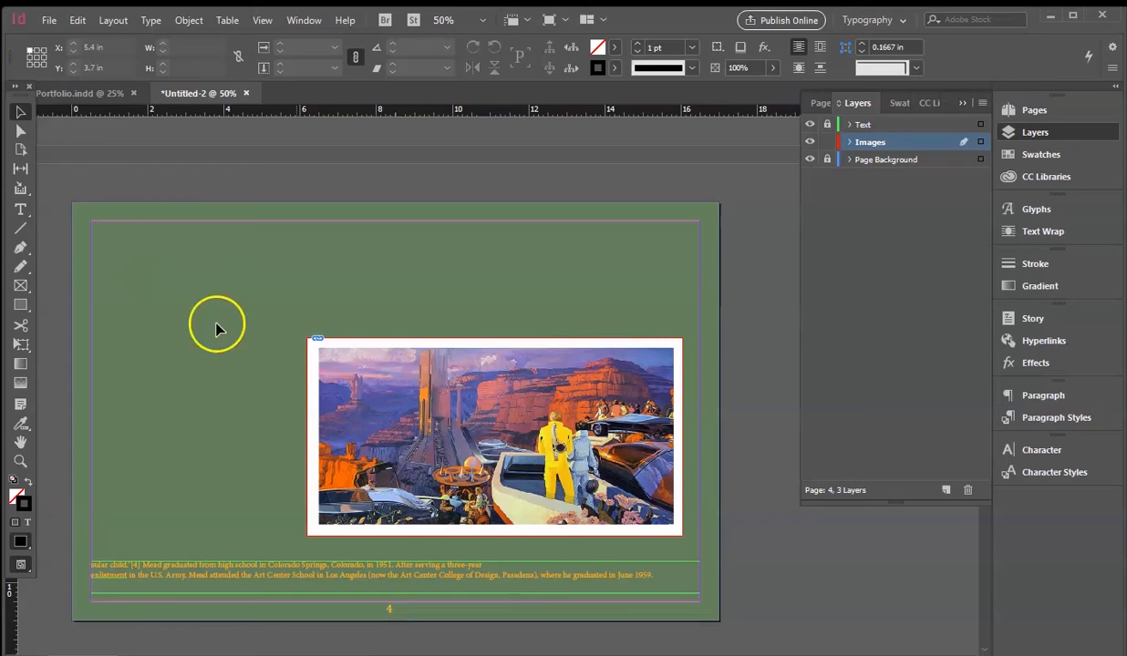
- Copy and paste the cropped painting on page 4, then place the duplicate at X 0.5 in, Y 0.8 in
left_click(447, 415)
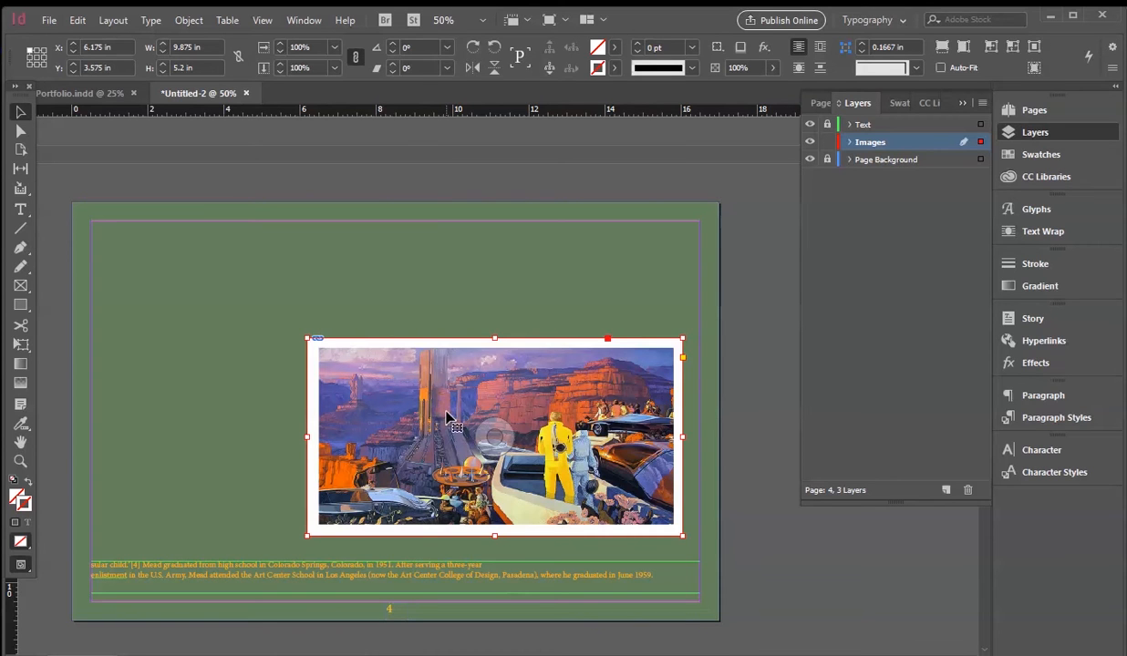
right_click(446, 416)
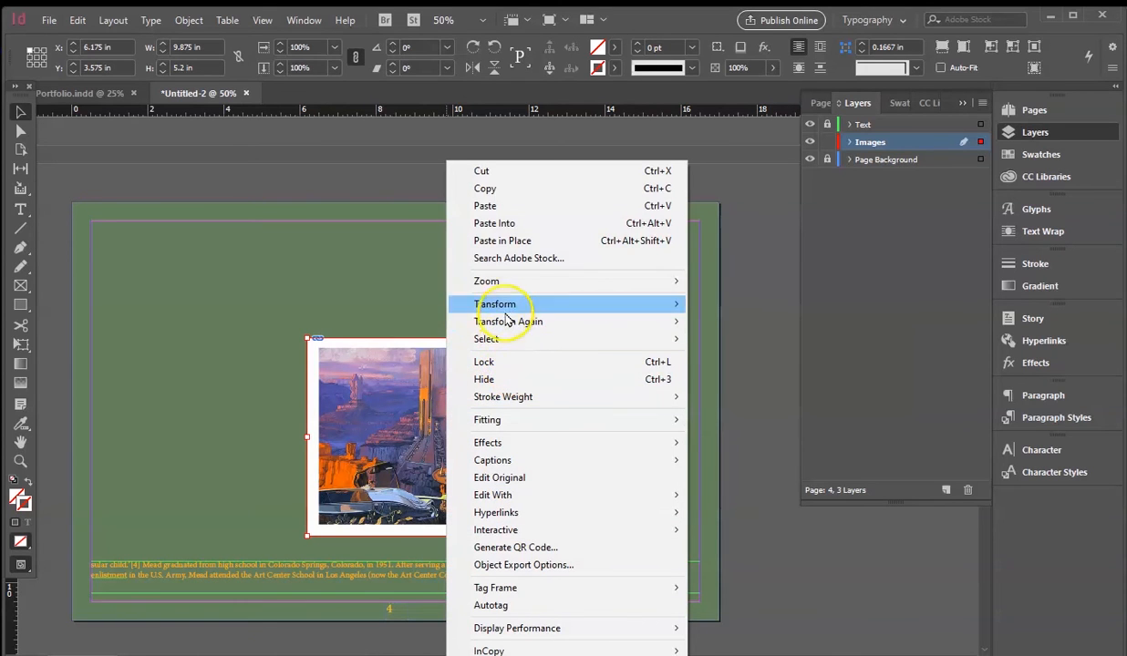
left_click(486, 186)
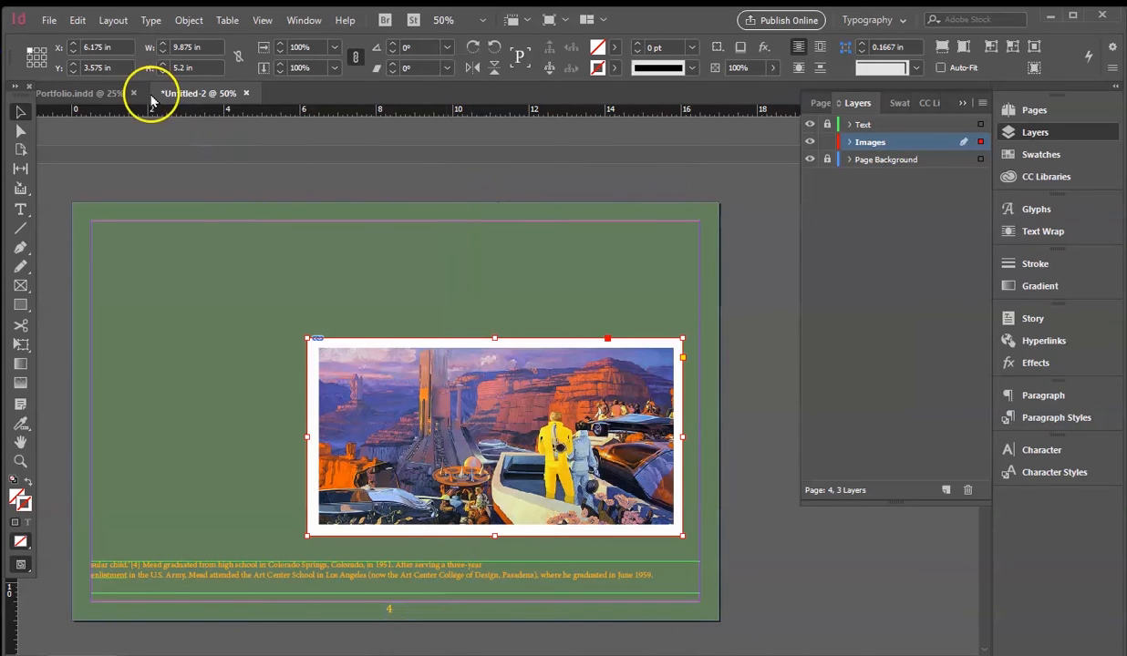
left_click(78, 22)
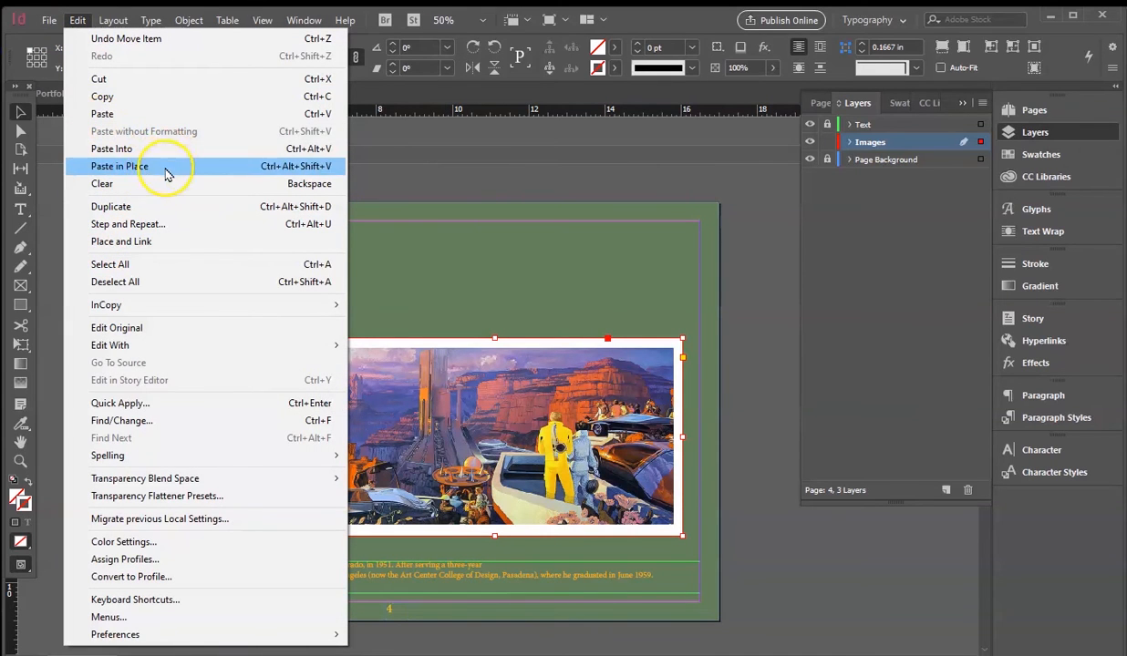
left_click(104, 116)
left_click_drag(447, 372, 252, 307)
left_click_drag(387, 387, 384, 369)
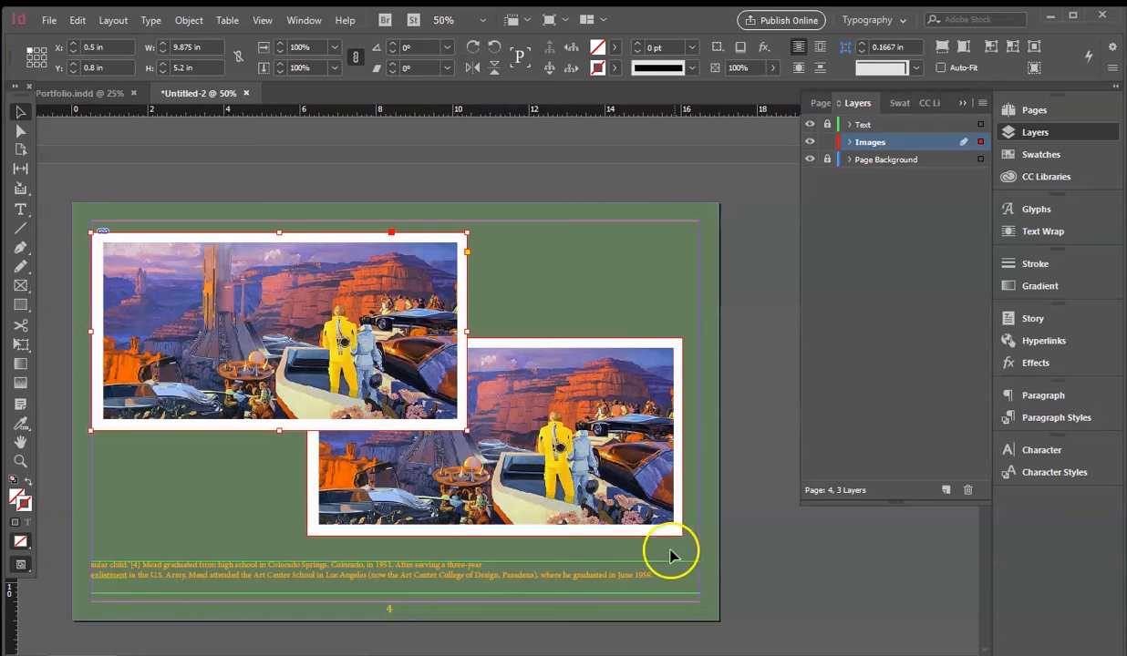
- Replace the lower painting on page 4 with the sketch image _0031_888888888
left_click_drag(217, 304, 549, 465)
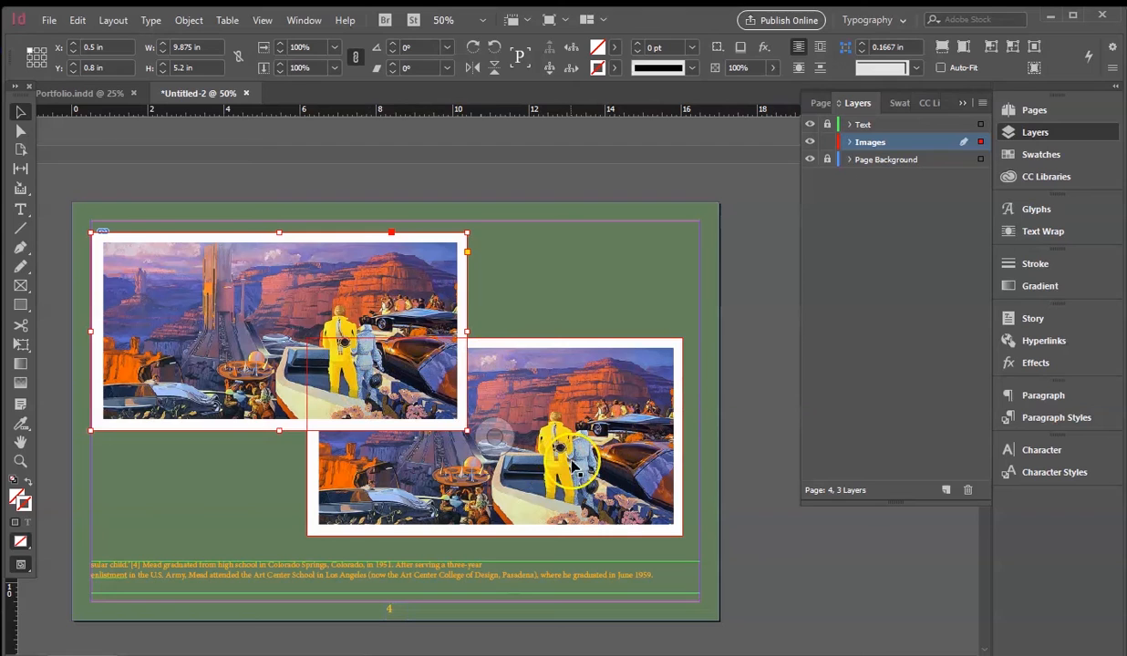
left_click(528, 405)
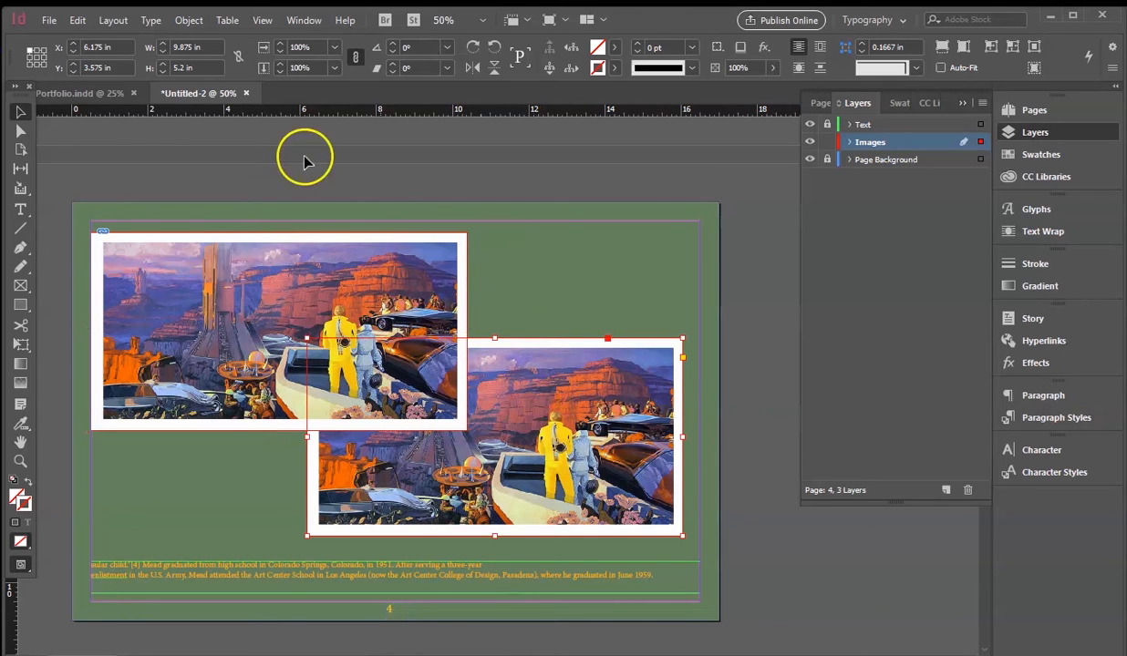
left_click(49, 21)
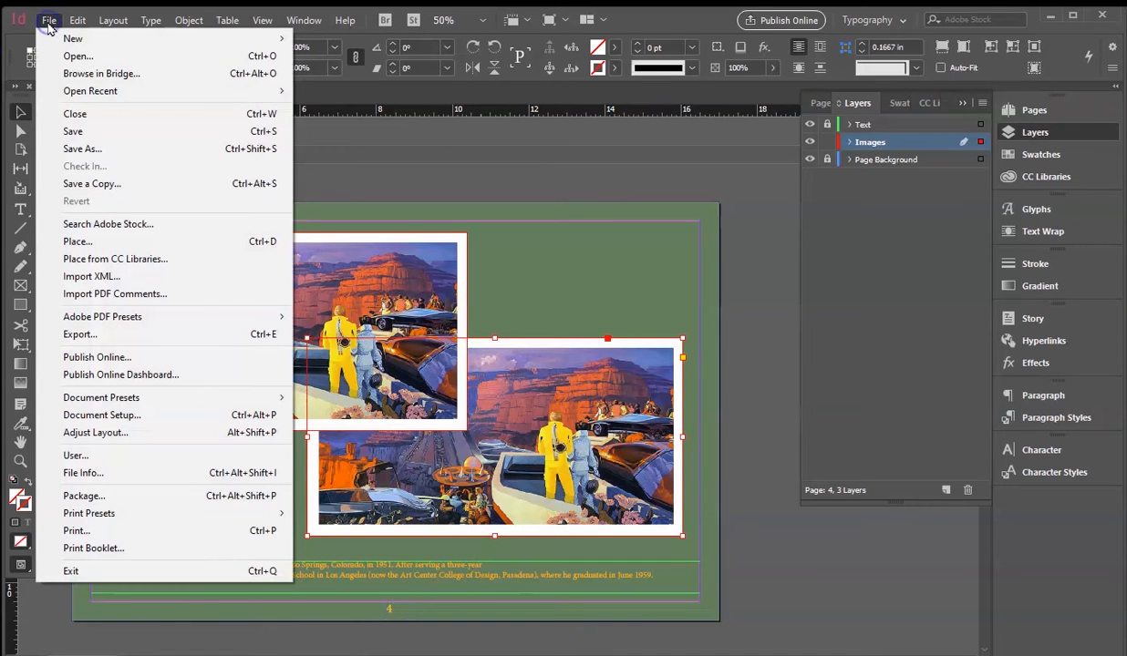
left_click(76, 242)
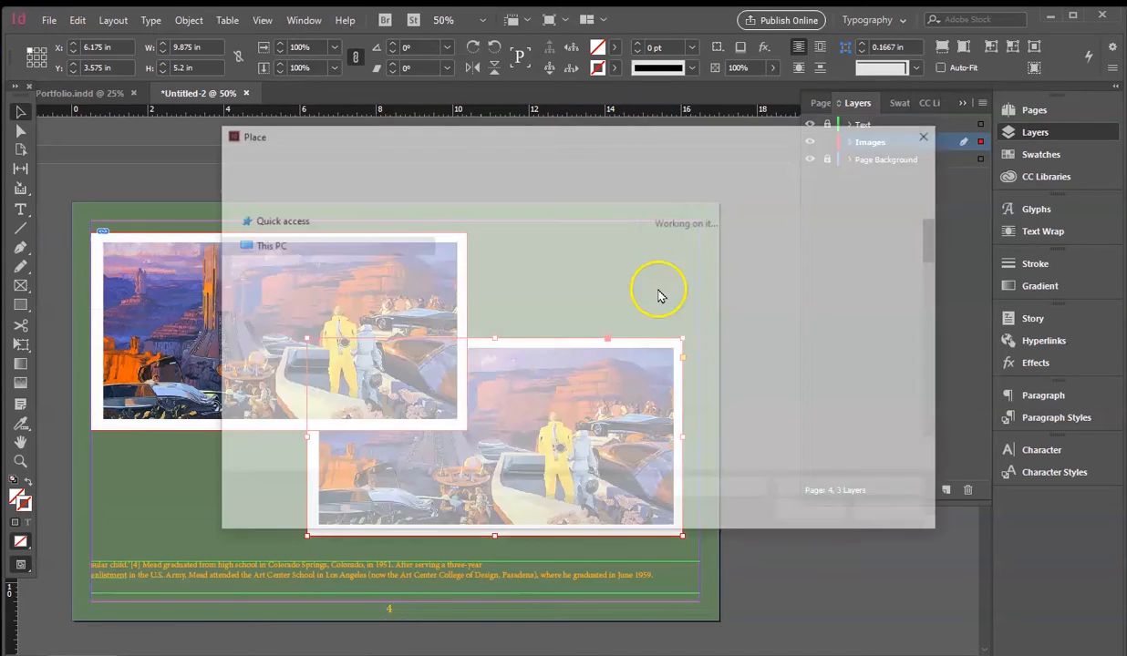
left_click_drag(937, 237, 936, 343)
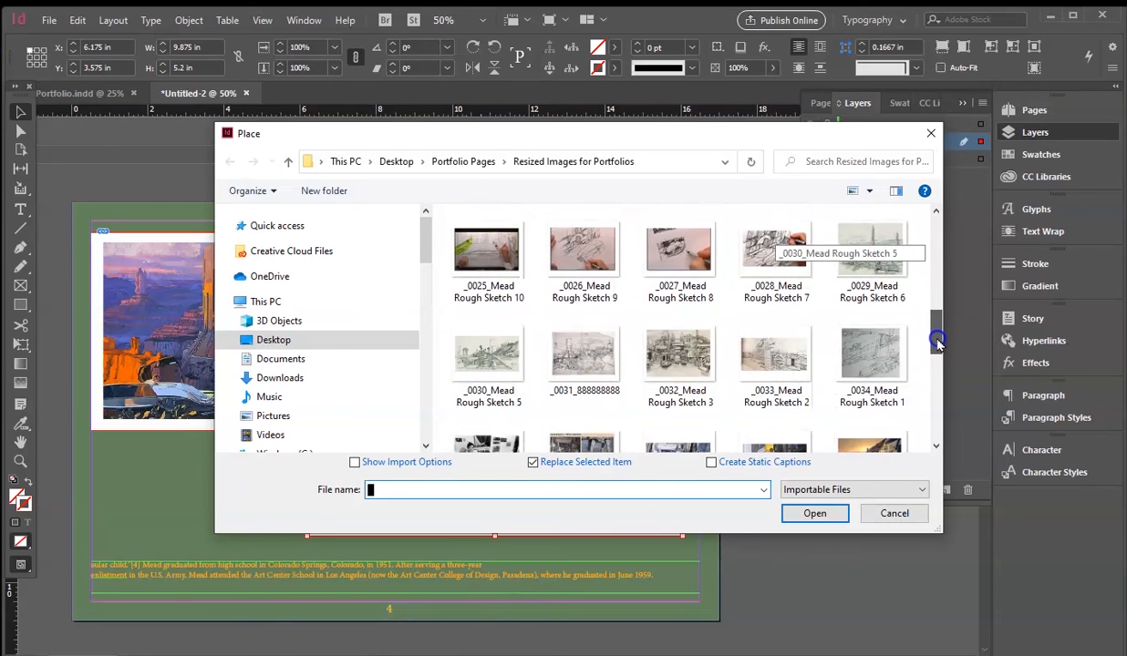
left_click(585, 363)
left_click(831, 518)
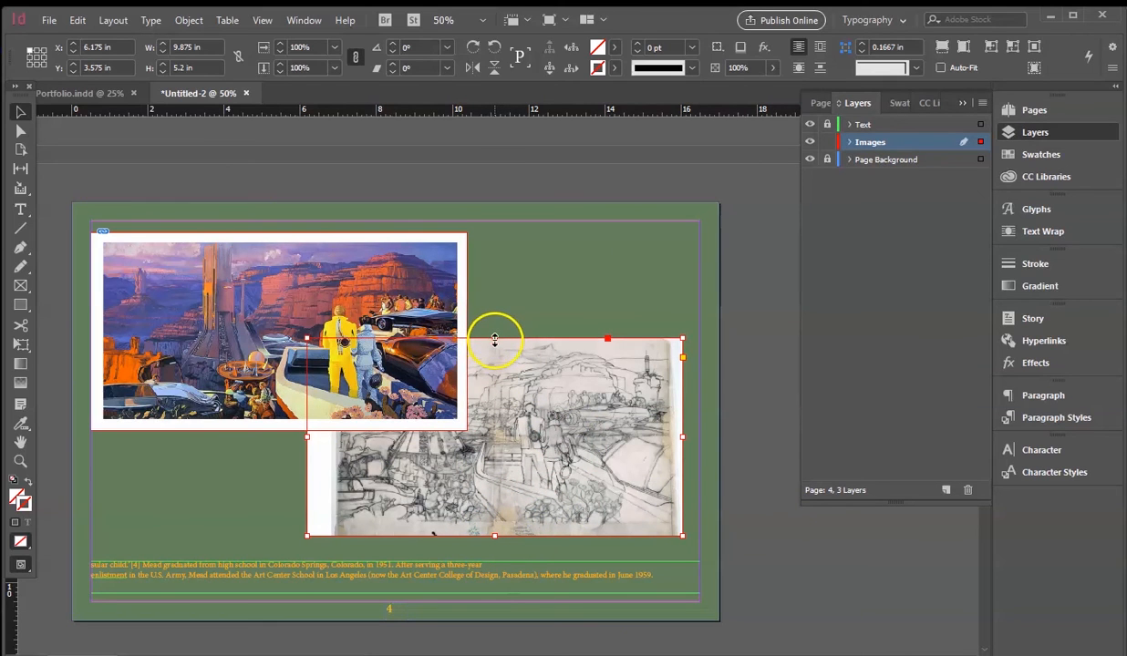
- Adjust the sketch's frame crop to 9.325 in wide by 6.5 in high, with its corner at X 6.625 in, Y 2.7 in
left_click_drag(494, 338, 495, 305)
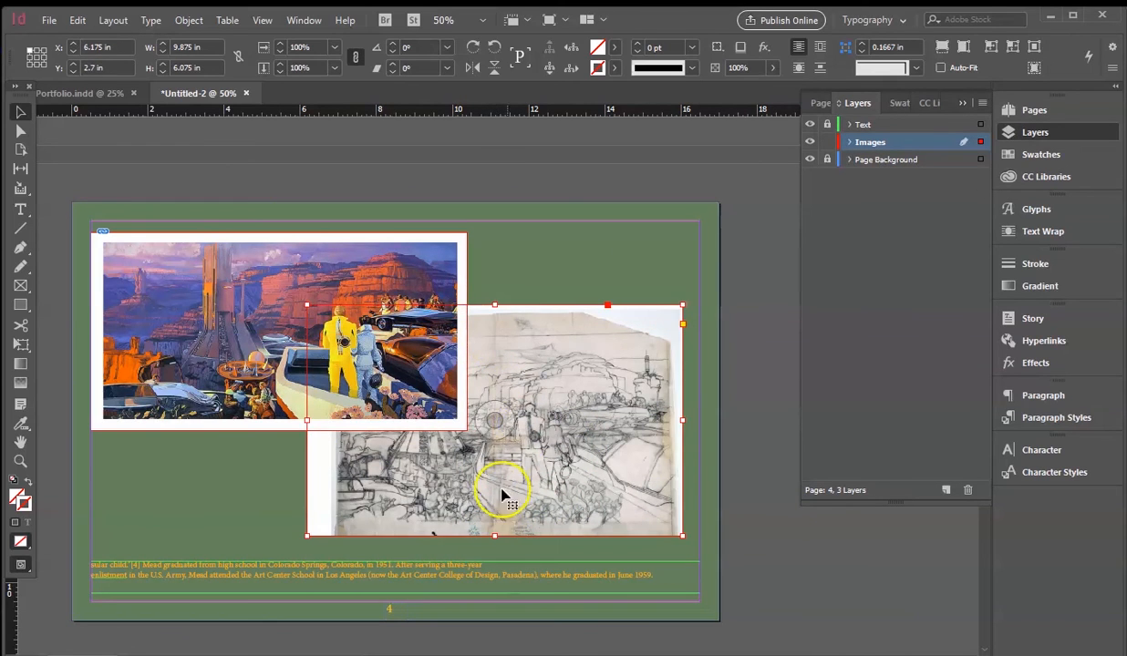
left_click_drag(495, 538, 494, 552)
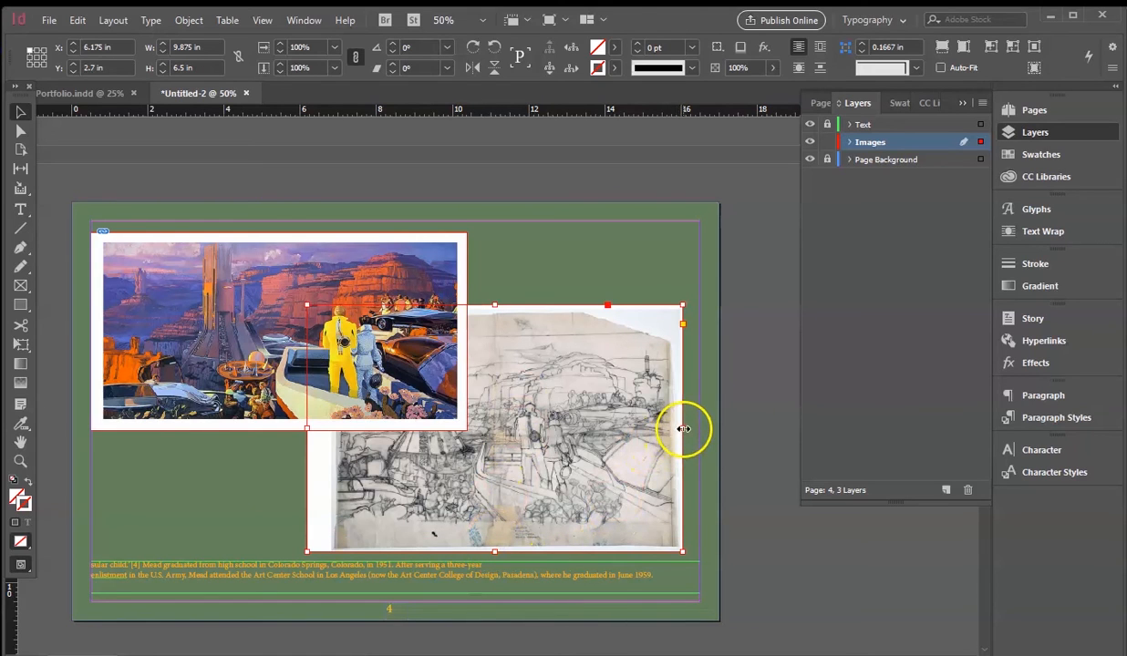
left_click_drag(682, 428, 678, 429)
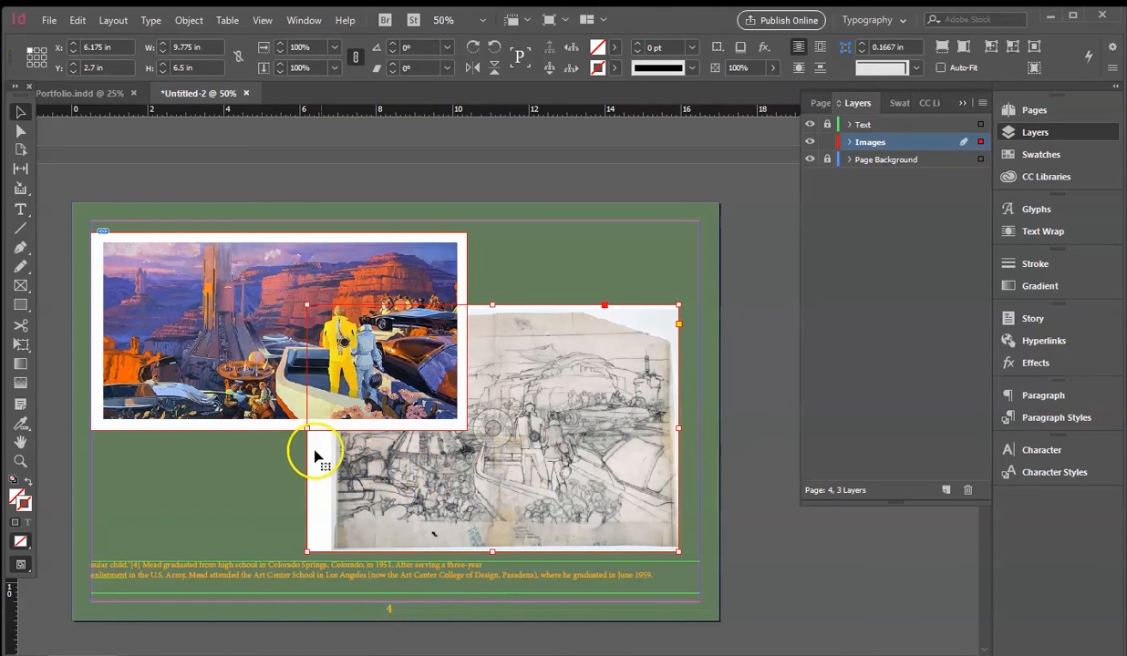
left_click_drag(305, 431, 324, 432)
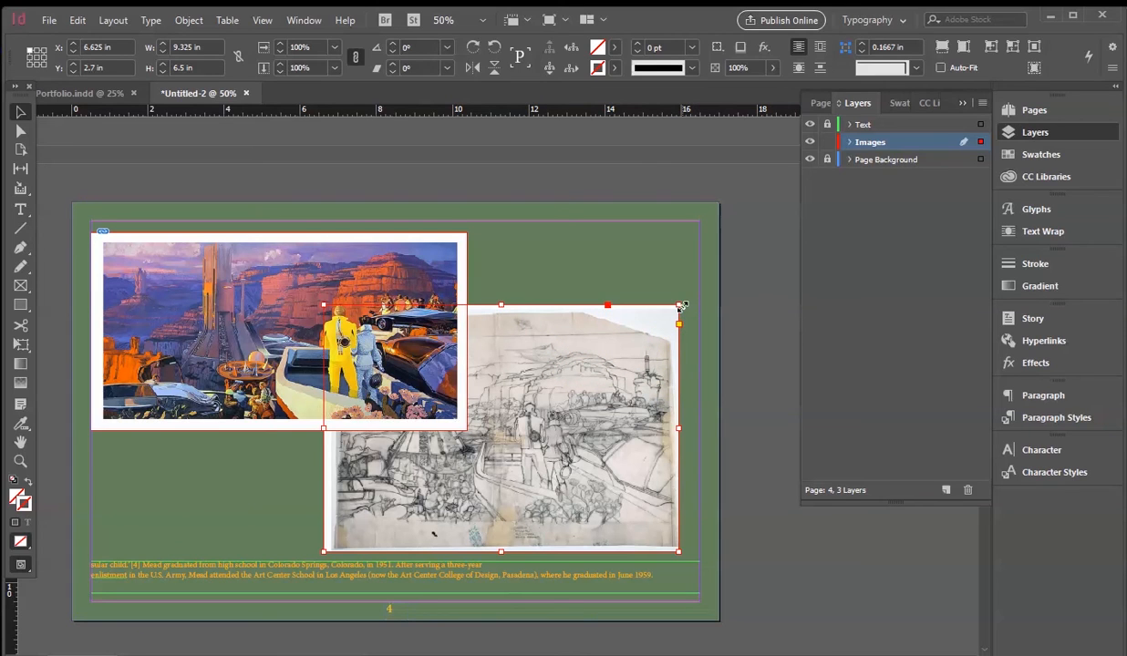
- Scale the sketch down proportionally to about 7.28 by 5.08 in and position it at X 8.85 in, Y 3.825 in
left_click_drag(680, 302, 636, 340)
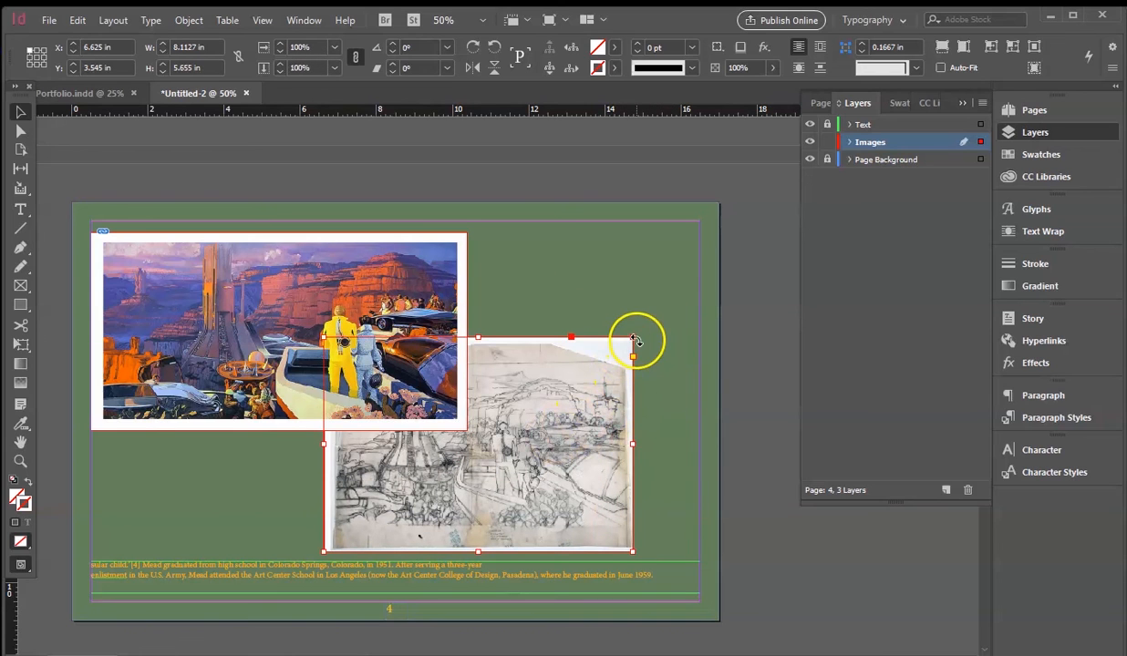
left_click_drag(633, 338, 618, 348)
left_click_drag(534, 441, 577, 432)
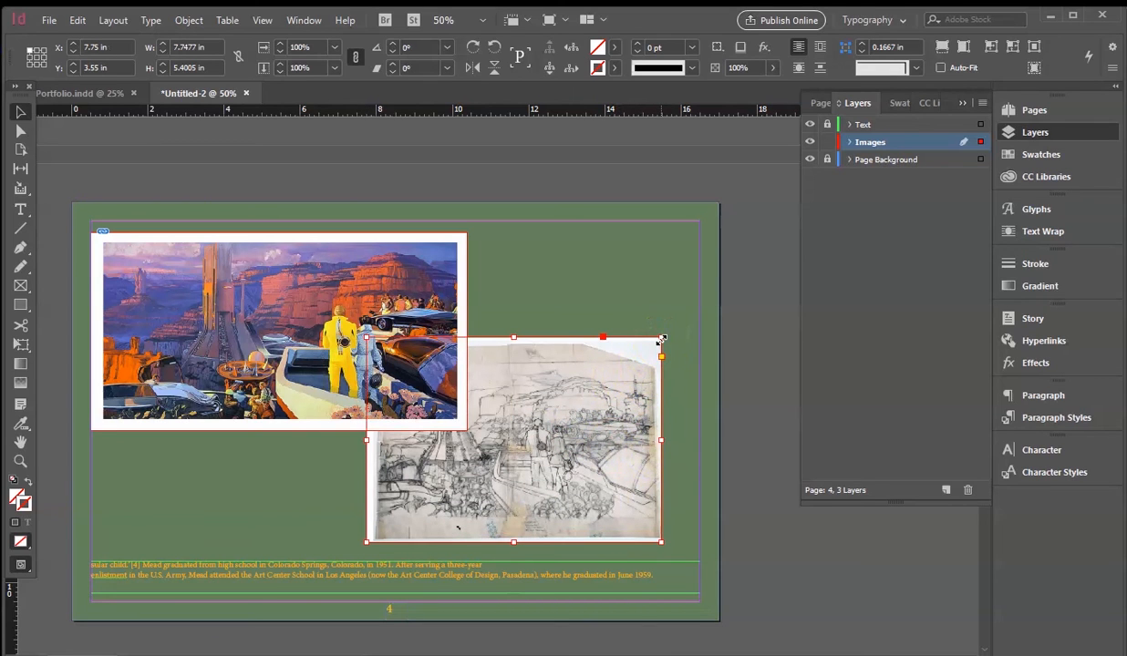
left_click_drag(661, 338, 644, 349)
left_click_drag(567, 447, 605, 450)
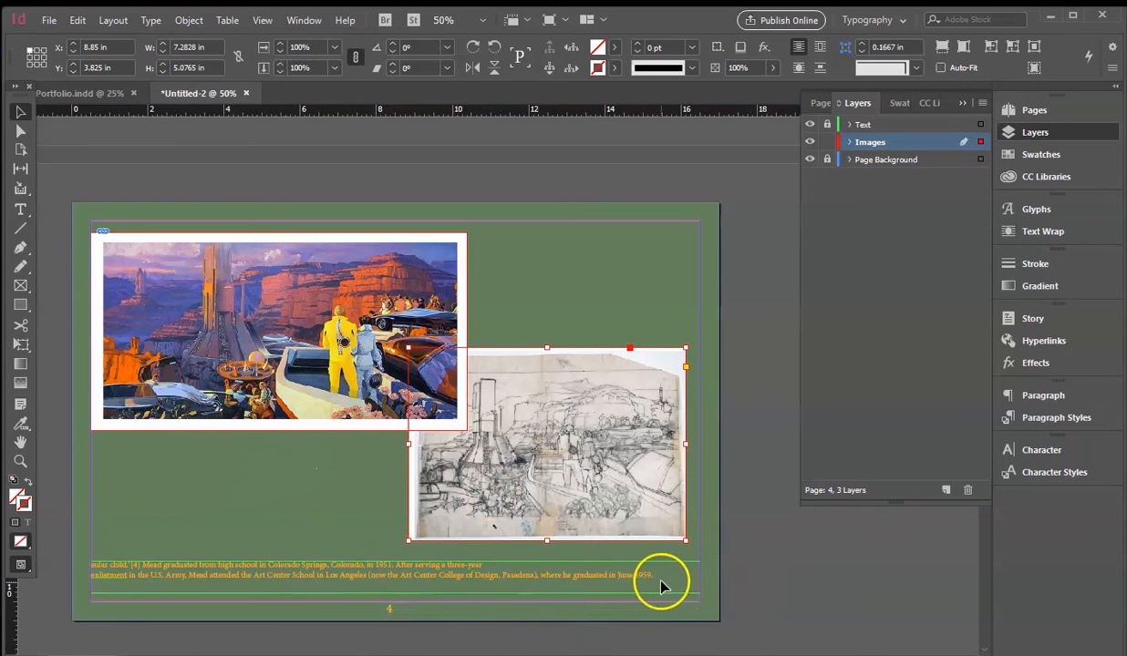
left_click(633, 583)
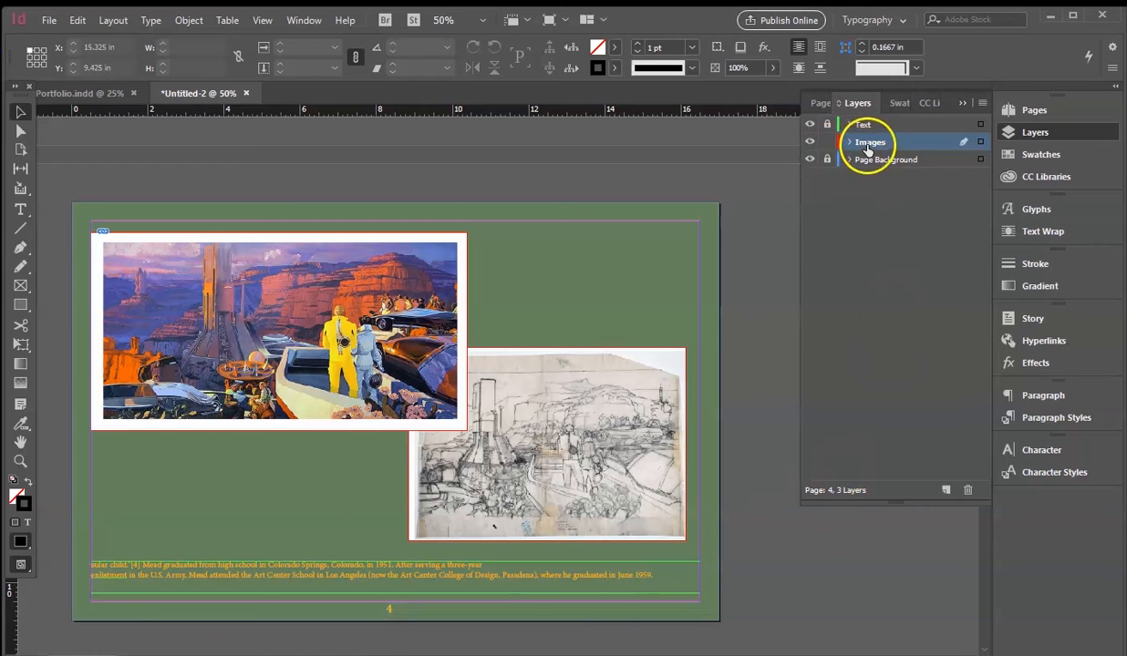
- Apply a drop shadow with the default settings to both the painting and the sketch on page 4
left_click(327, 292)
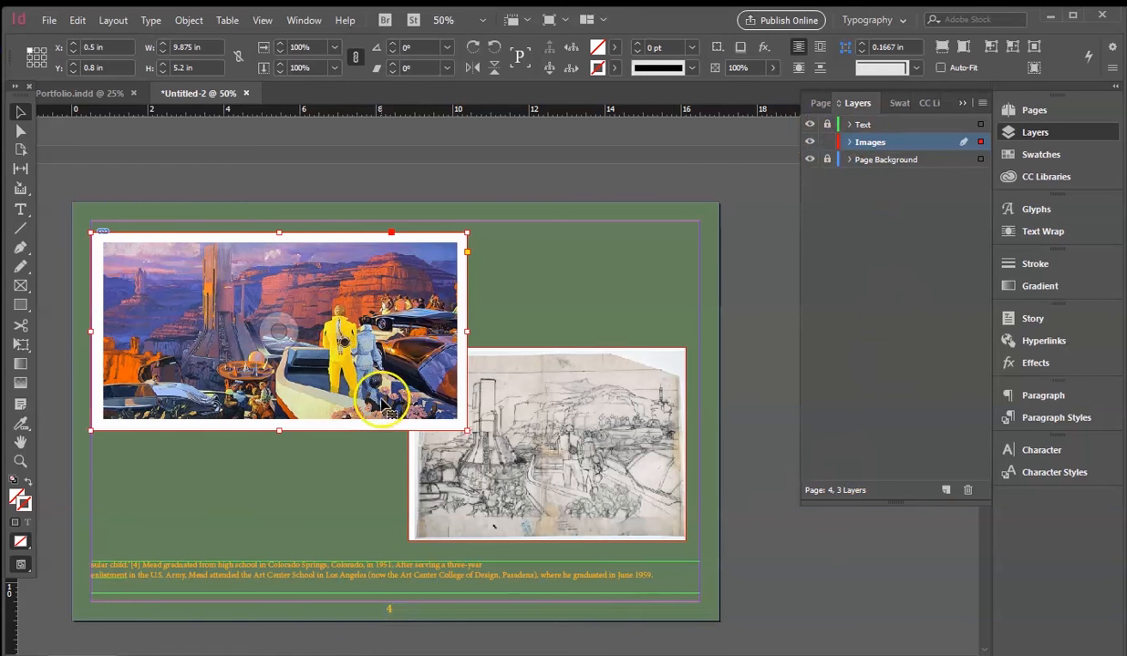
left_click(569, 439, "shift")
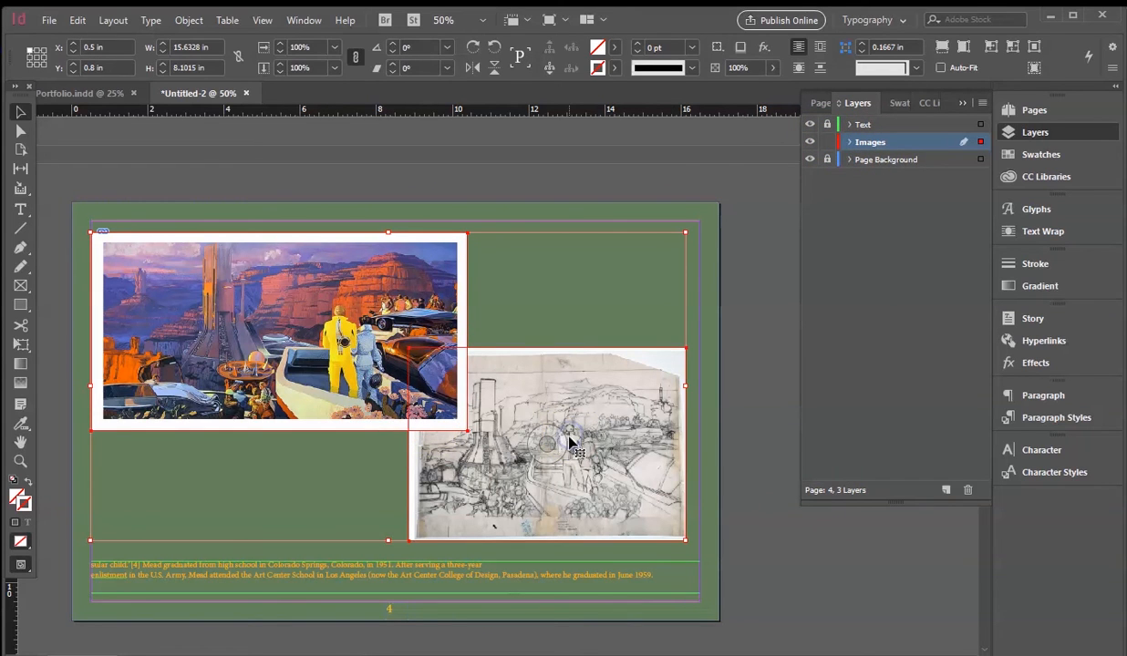
left_click(190, 21)
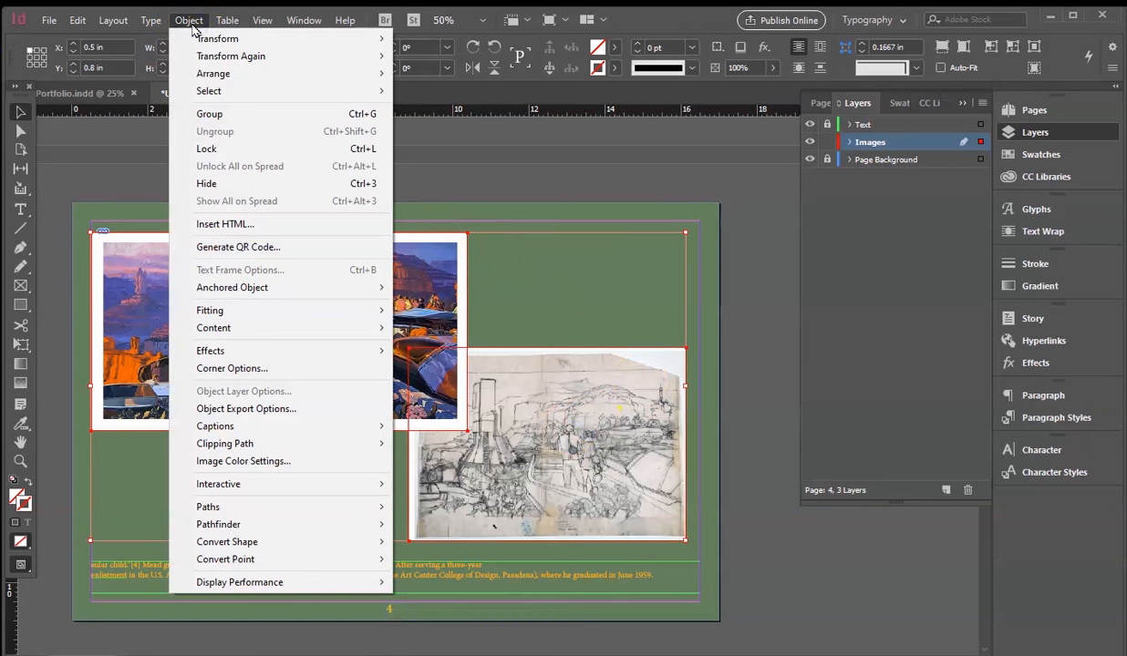
mouse_move(215, 354)
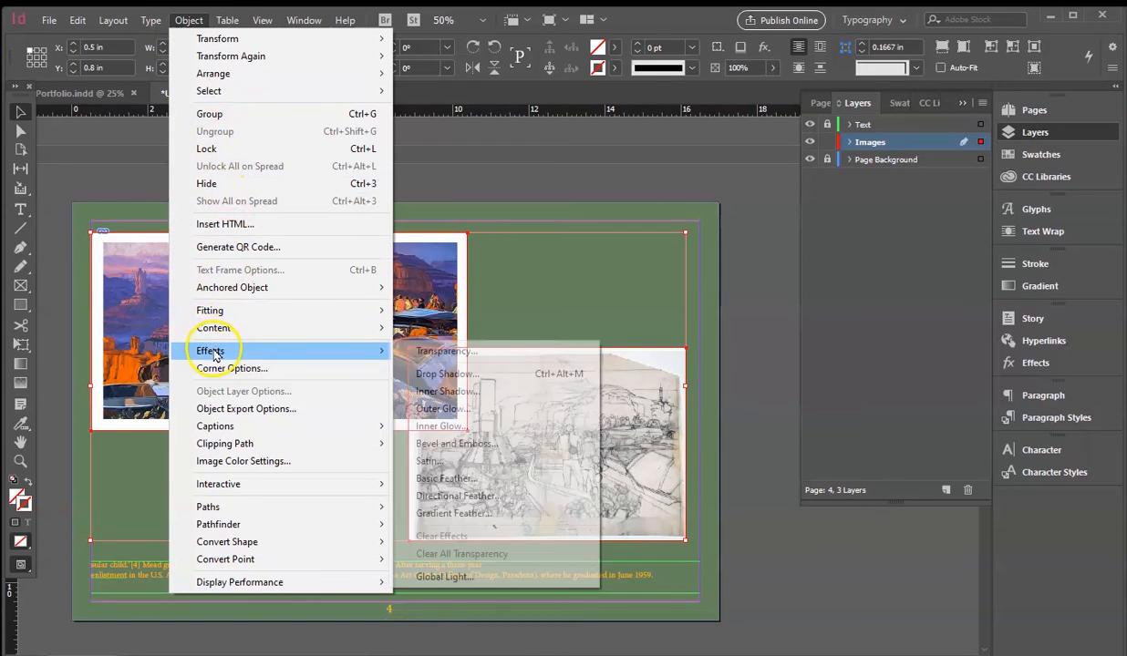
left_click(435, 381)
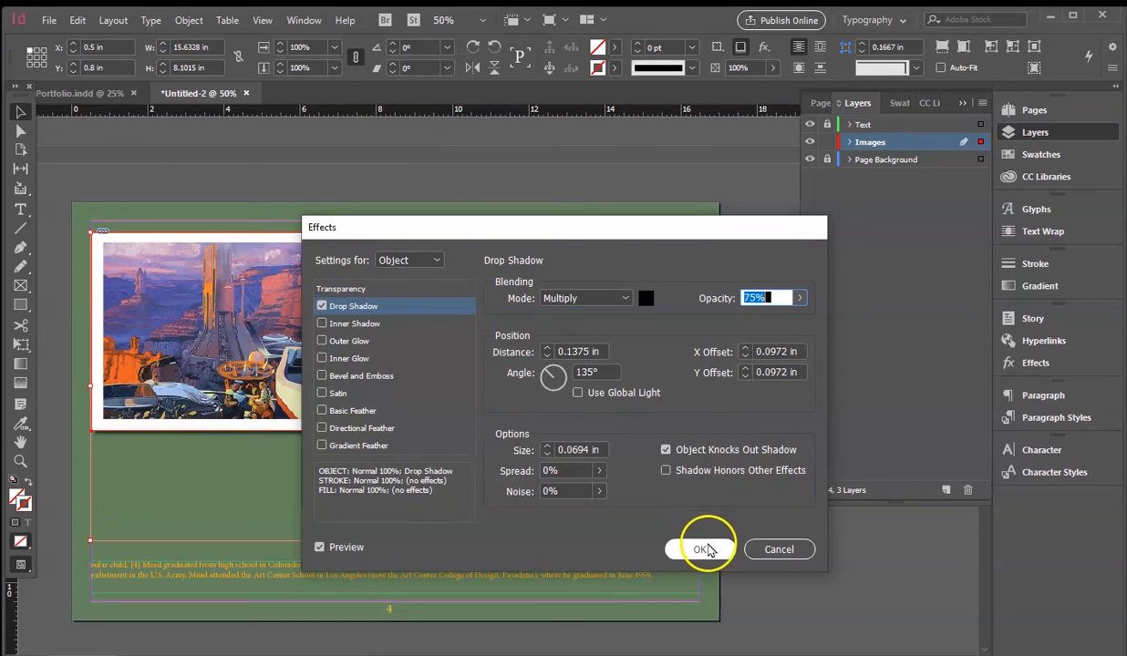
left_click(701, 550)
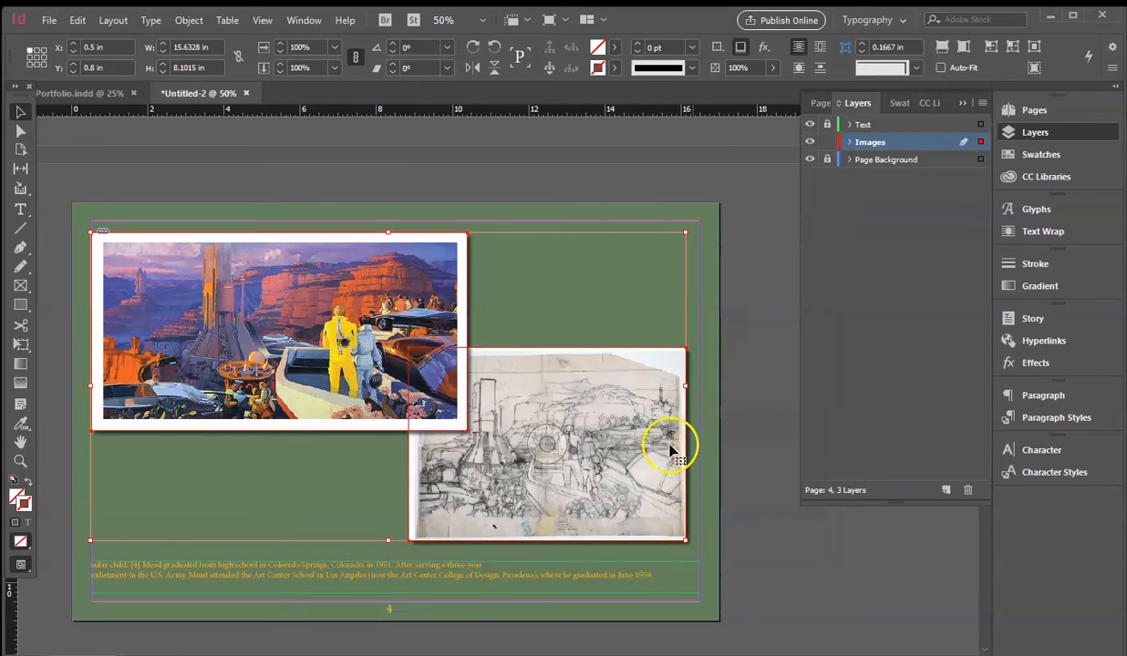
- Deselect the images, lock the Images layer, and unlock the Text layer as the active layer, with the Direct Selection tool ready
left_click(18, 133)
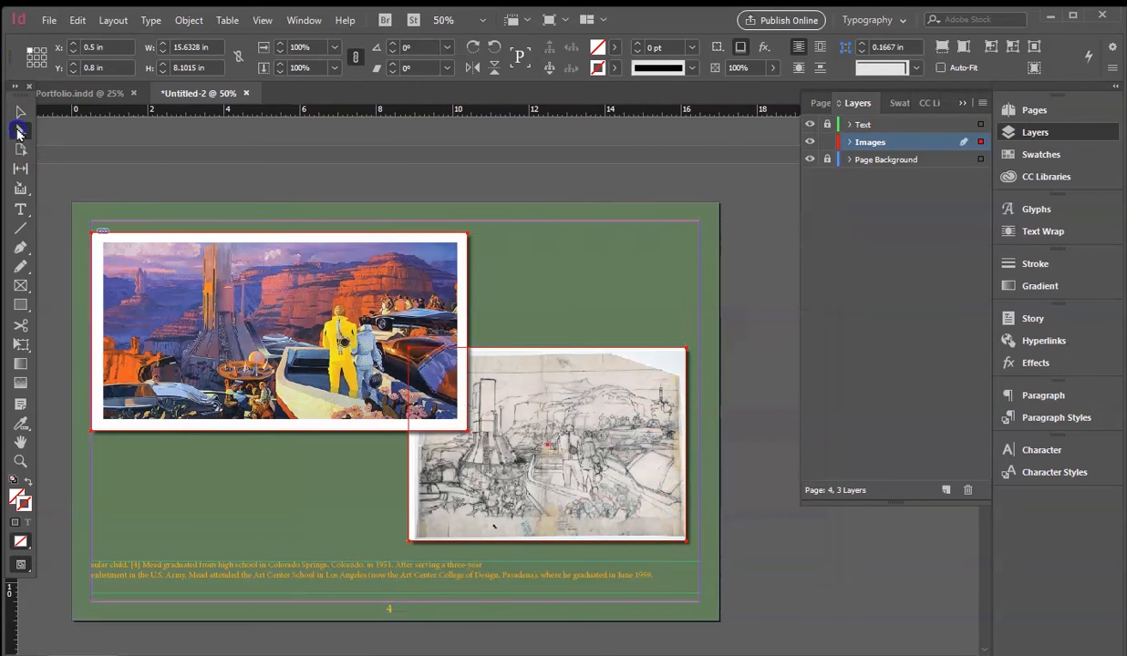
left_click(556, 262)
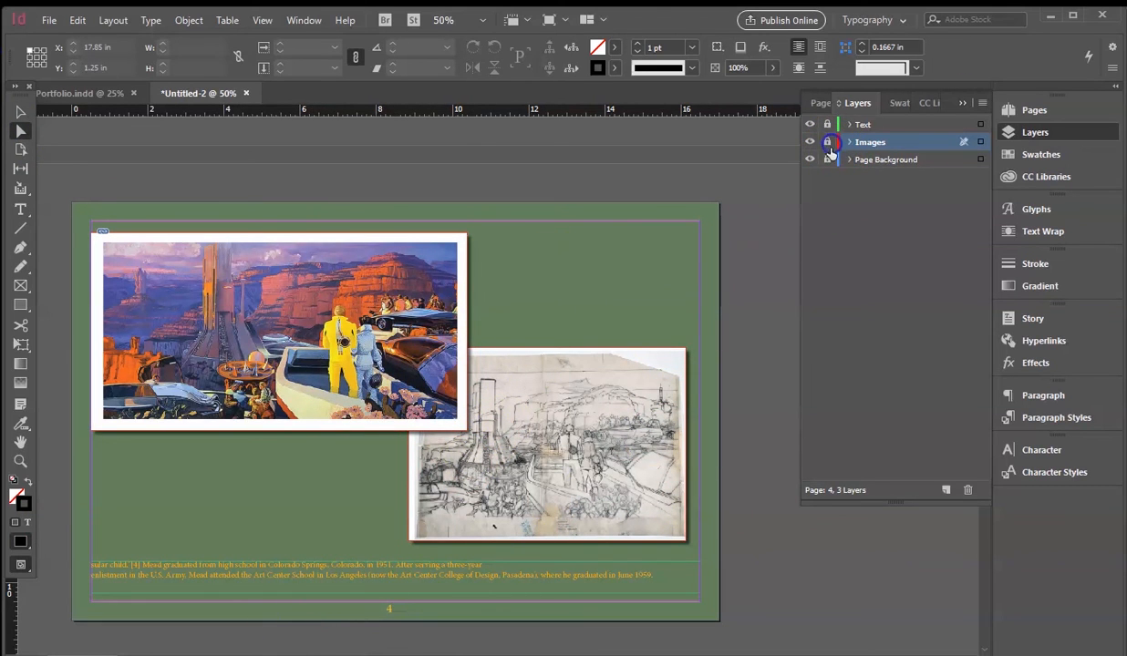
left_click(905, 124)
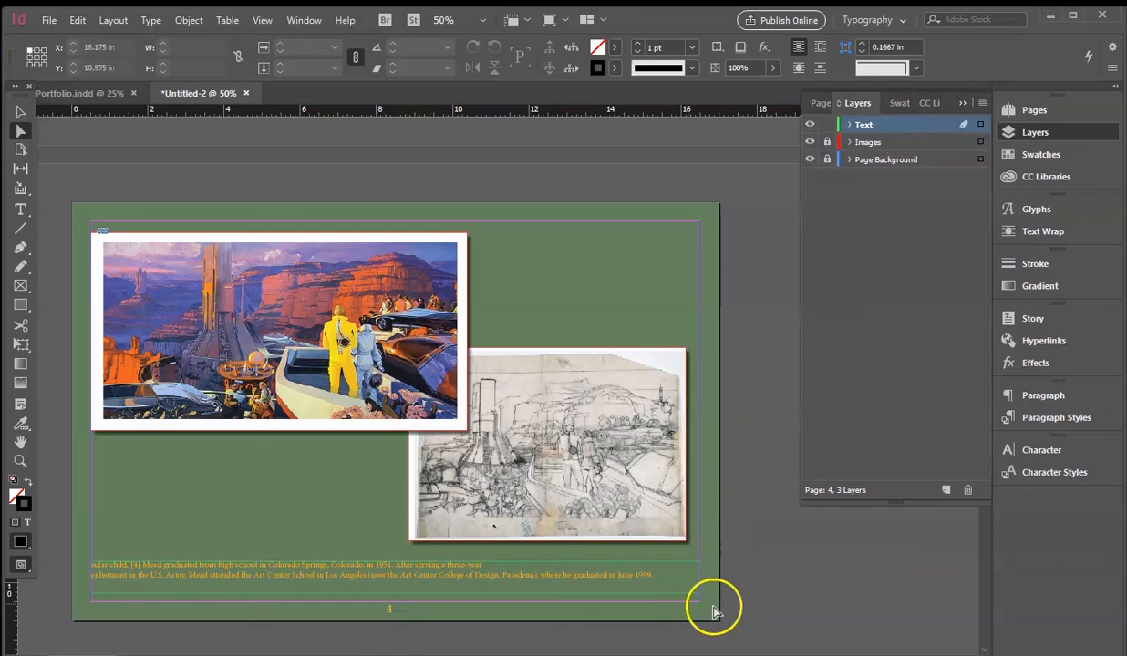
- Move page 4's text frame up beneath the painting, to X 0.55 in, Y 6.65 in
left_click(701, 576)
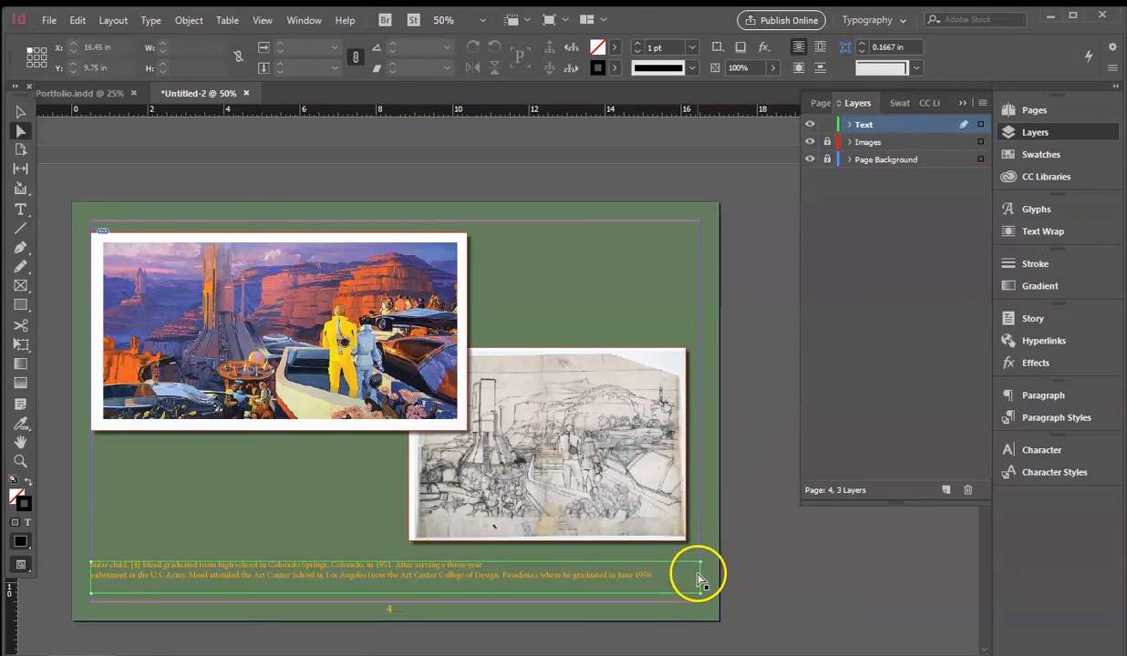
mouse_move(701, 577)
left_mouse_down()
mouse_move(626, 576)
mouse_move(686, 571)
left_mouse_up()
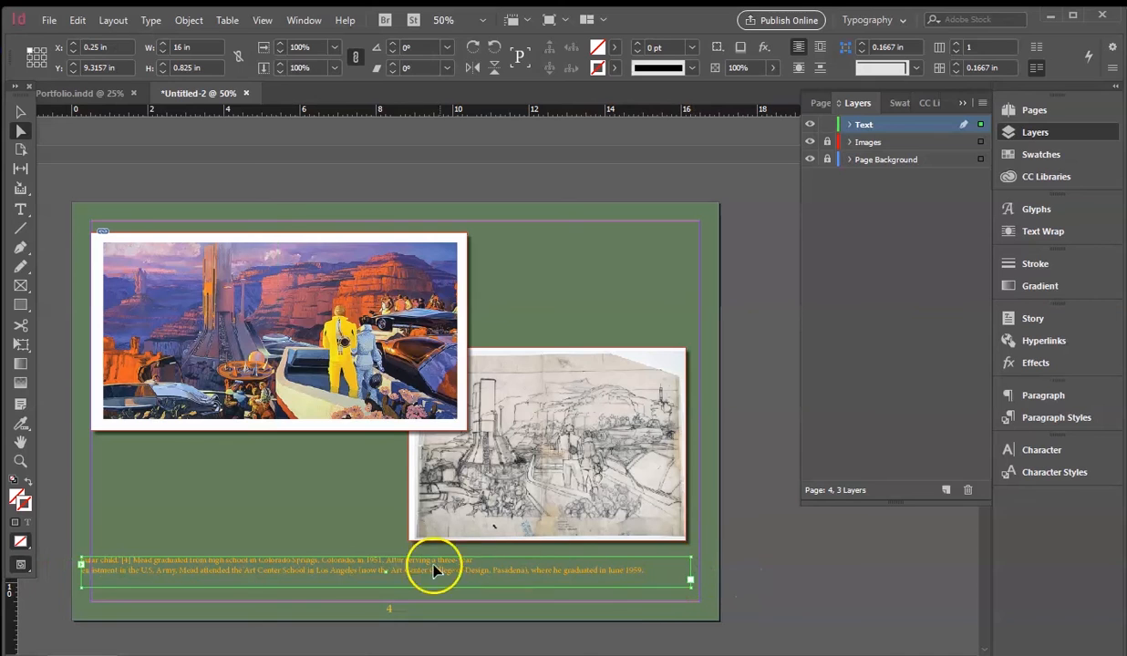
left_click_drag(378, 569, 390, 468)
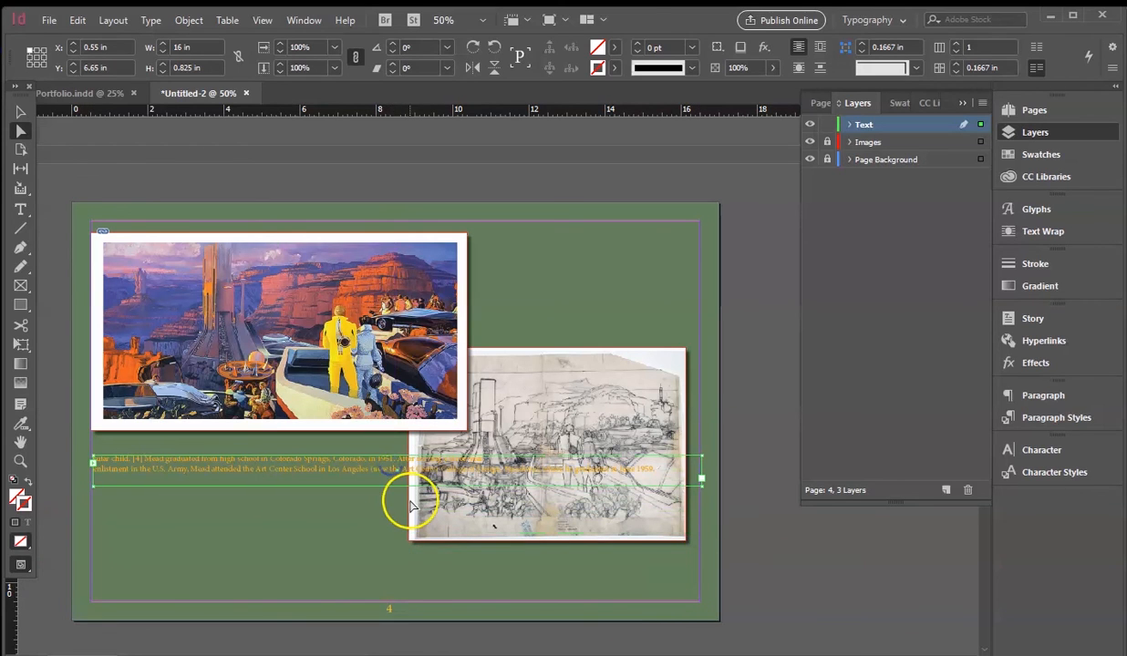
- Resize page 4's text frame to 7.95 in wide and about 2.25 in high so it fits beside the sketch
left_click(20, 112)
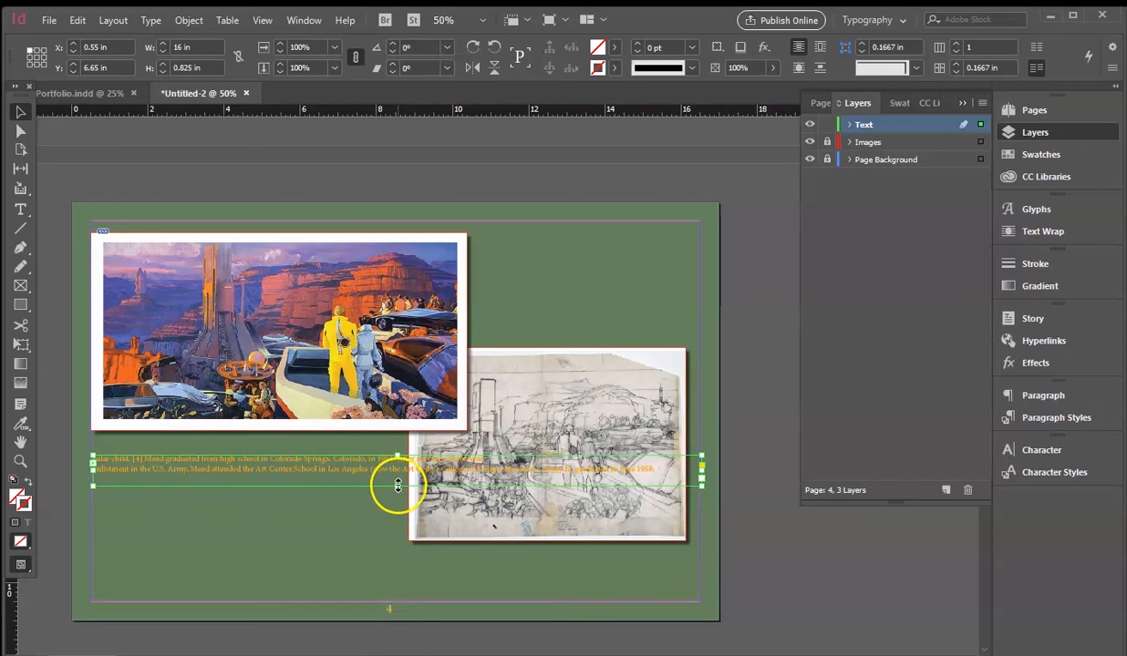
left_click_drag(398, 487, 397, 541)
left_click_drag(700, 498, 394, 498)
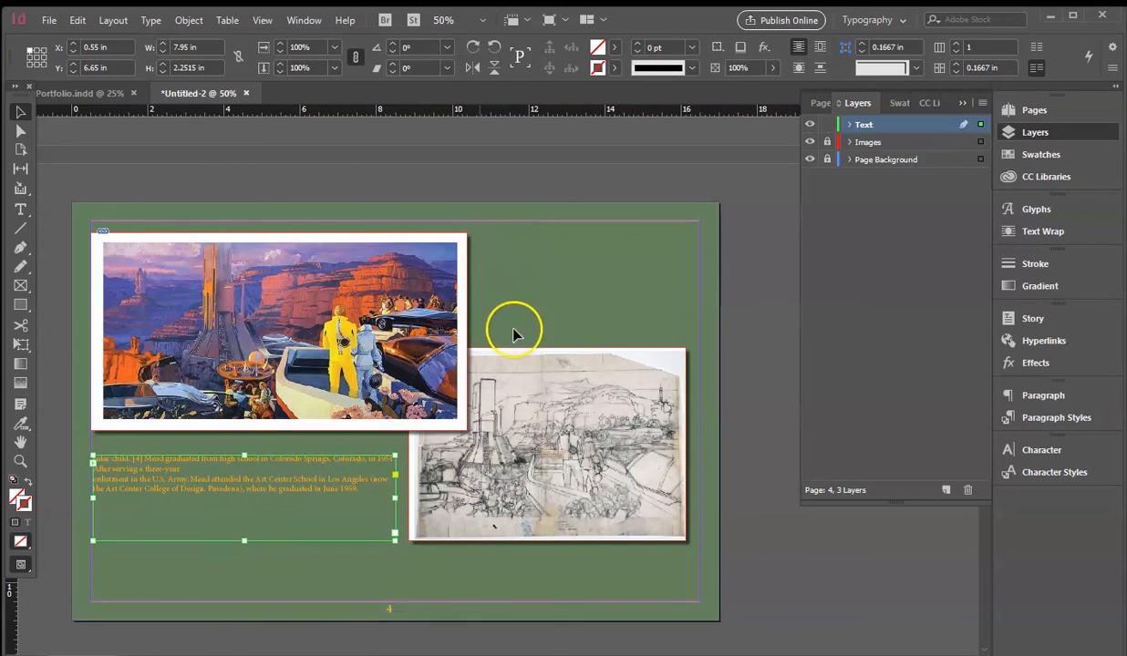
- Lock the Text layer, unlock the Images layer and make Images the active layer for work on page 3
scroll(608, 392, "up", 10)
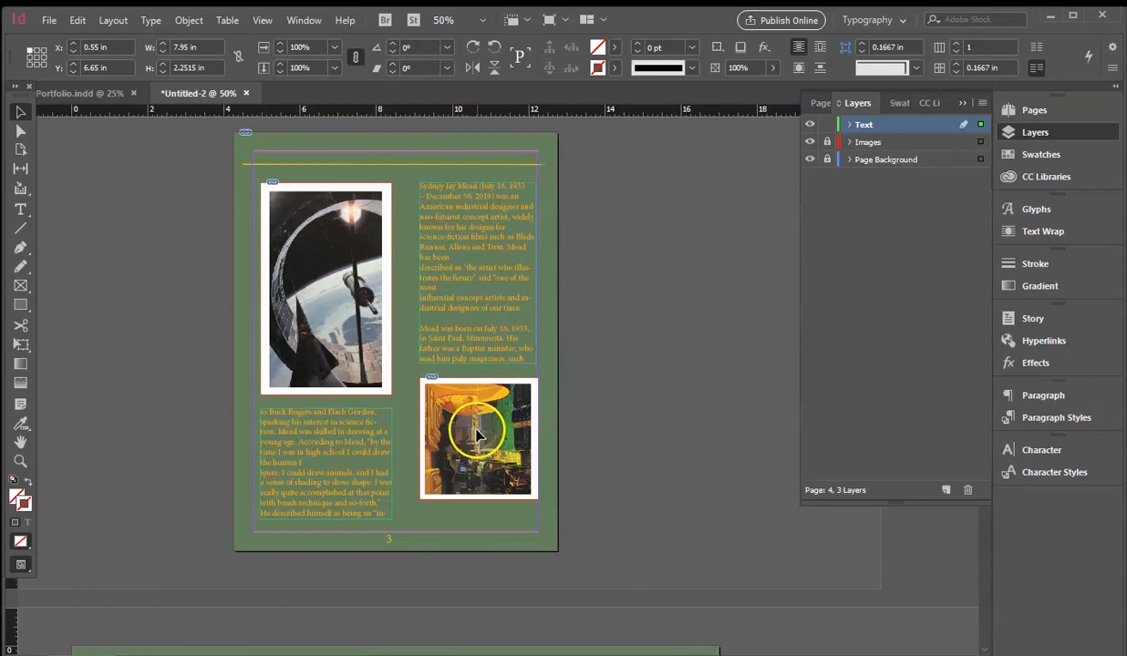
left_click(826, 142)
left_click(828, 125)
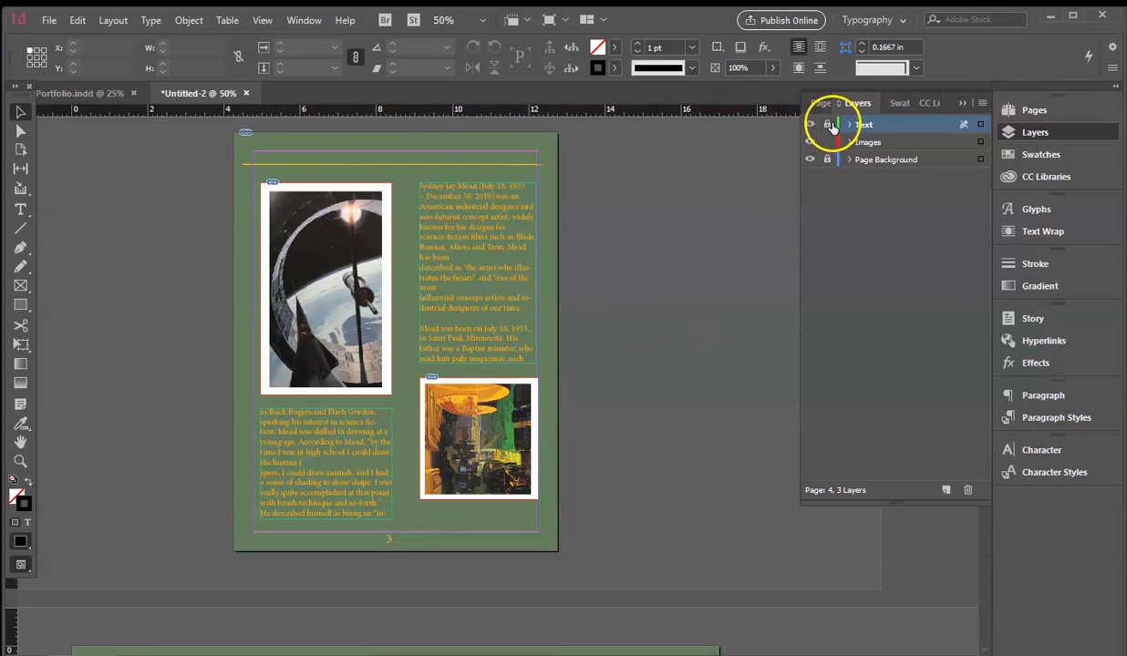
left_click(827, 142)
left_click(862, 142)
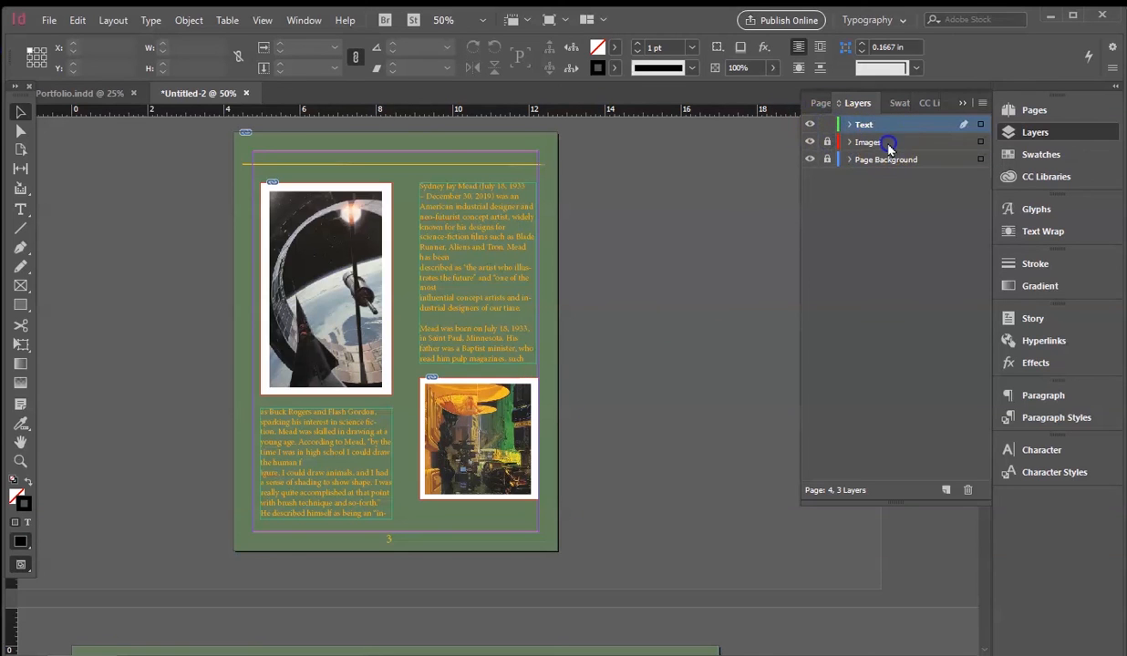
left_click(342, 308)
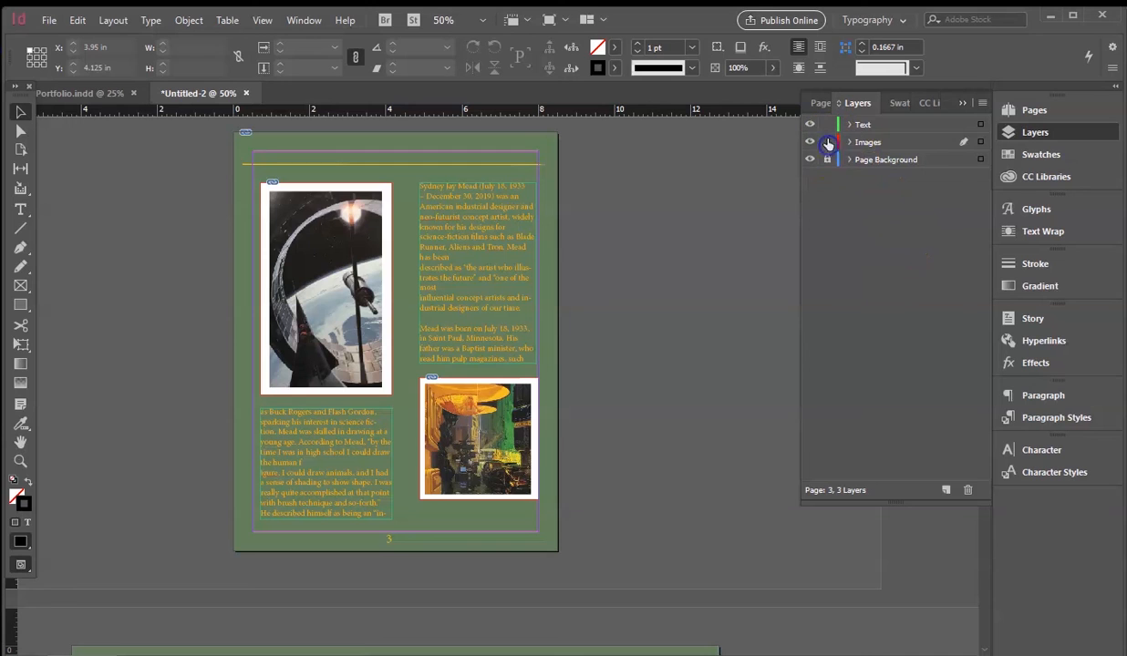
left_click(877, 143)
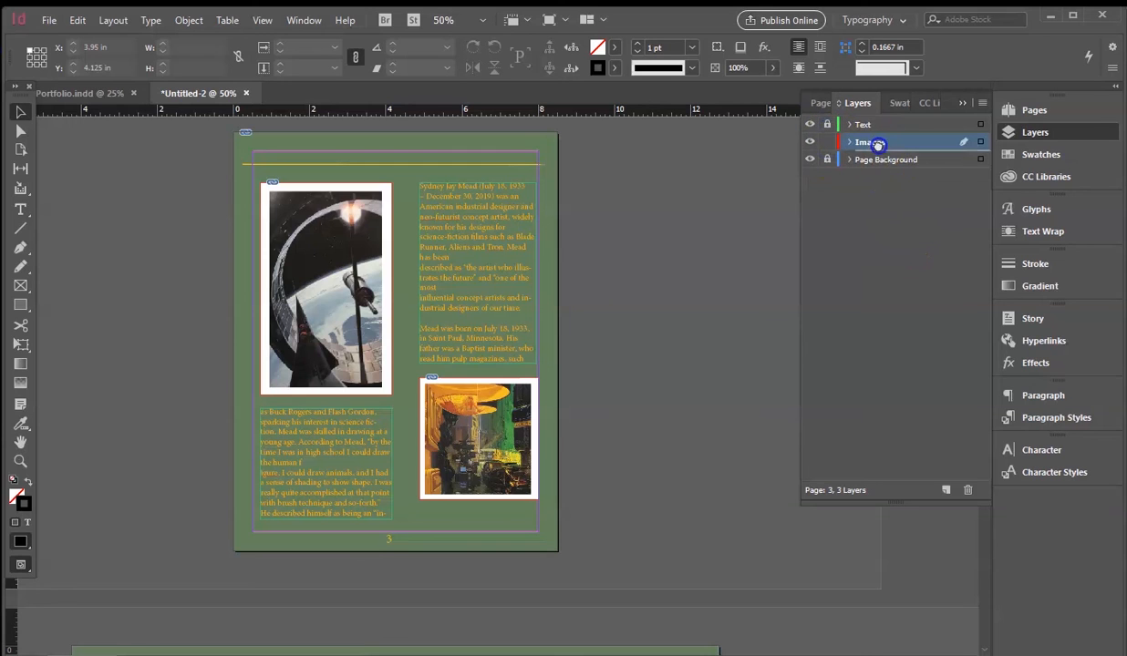
- Apply a drop shadow with the default settings to both images on page 3, and deselect them
left_click(339, 298)
left_click(481, 481, "shift")
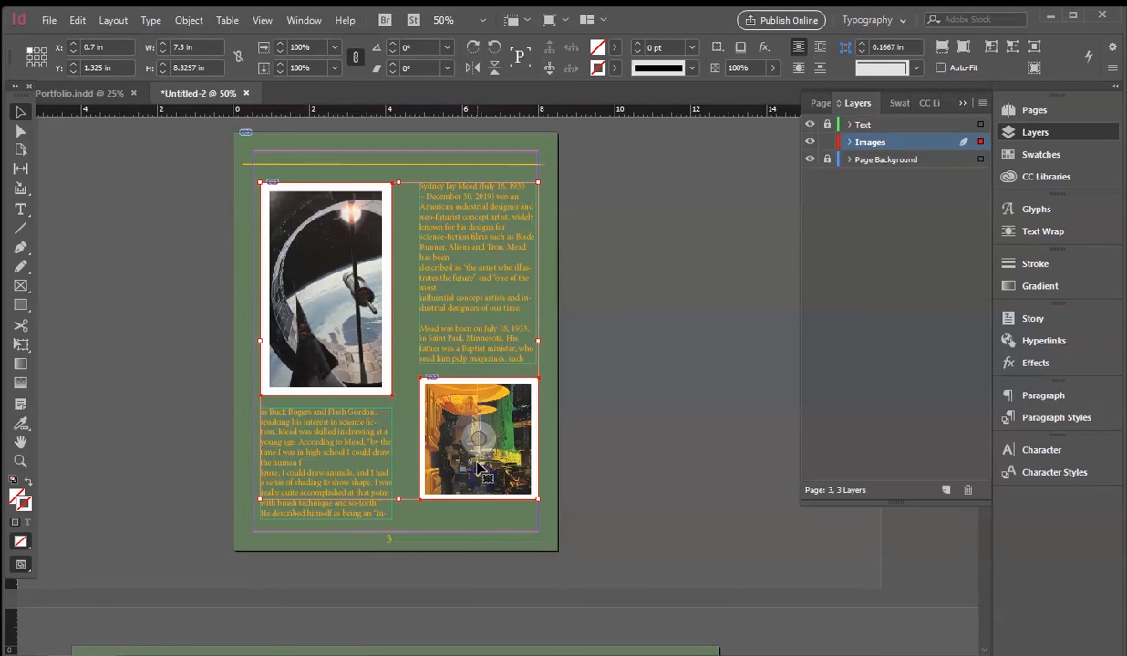
left_click(188, 20)
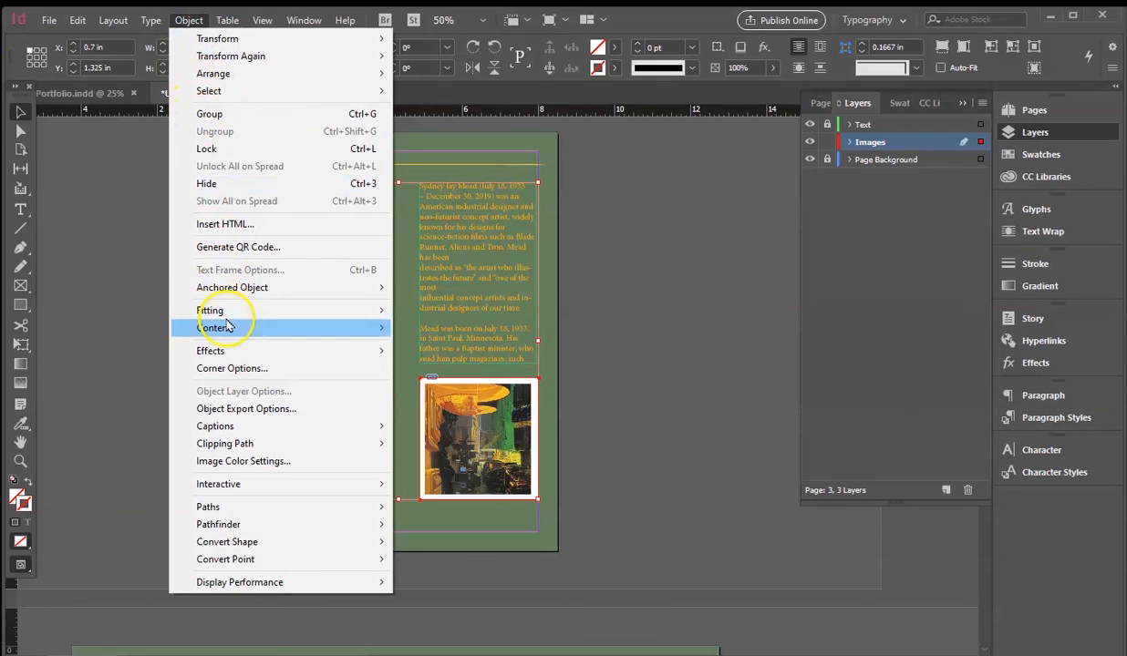
mouse_move(224, 353)
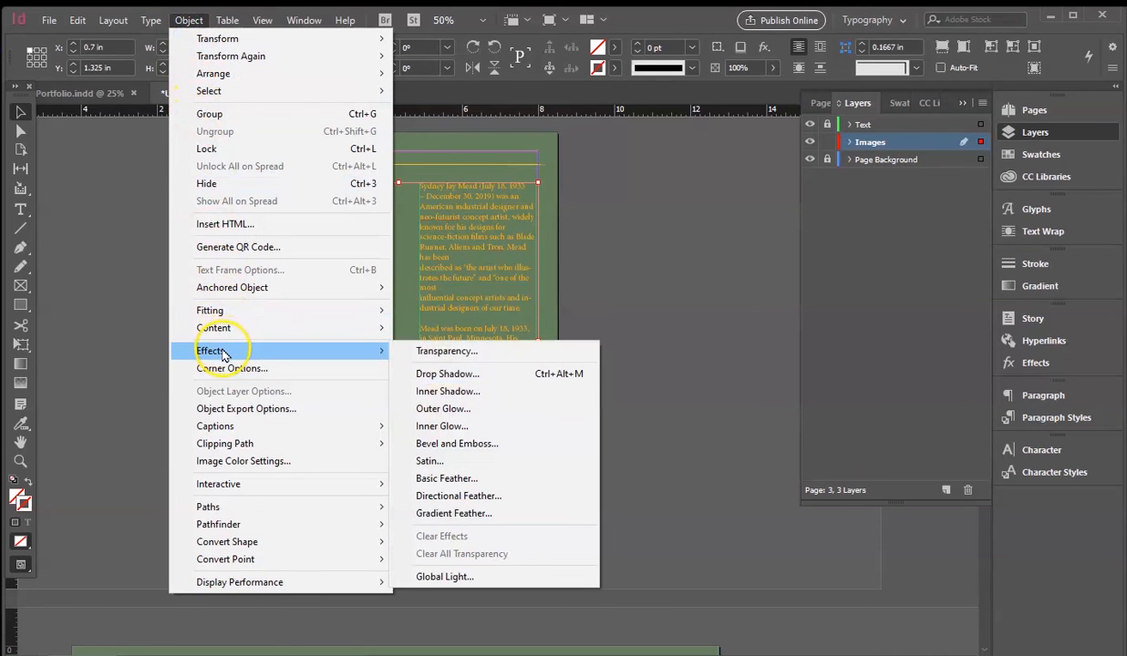
left_click(440, 373)
left_click(697, 549)
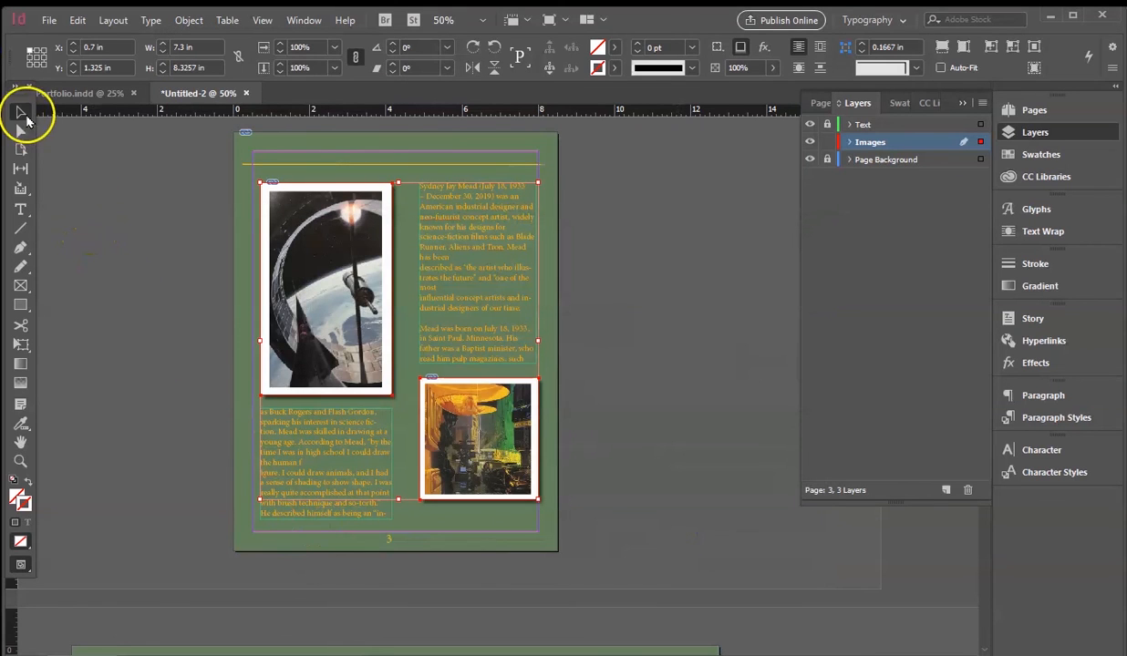
left_click(132, 272)
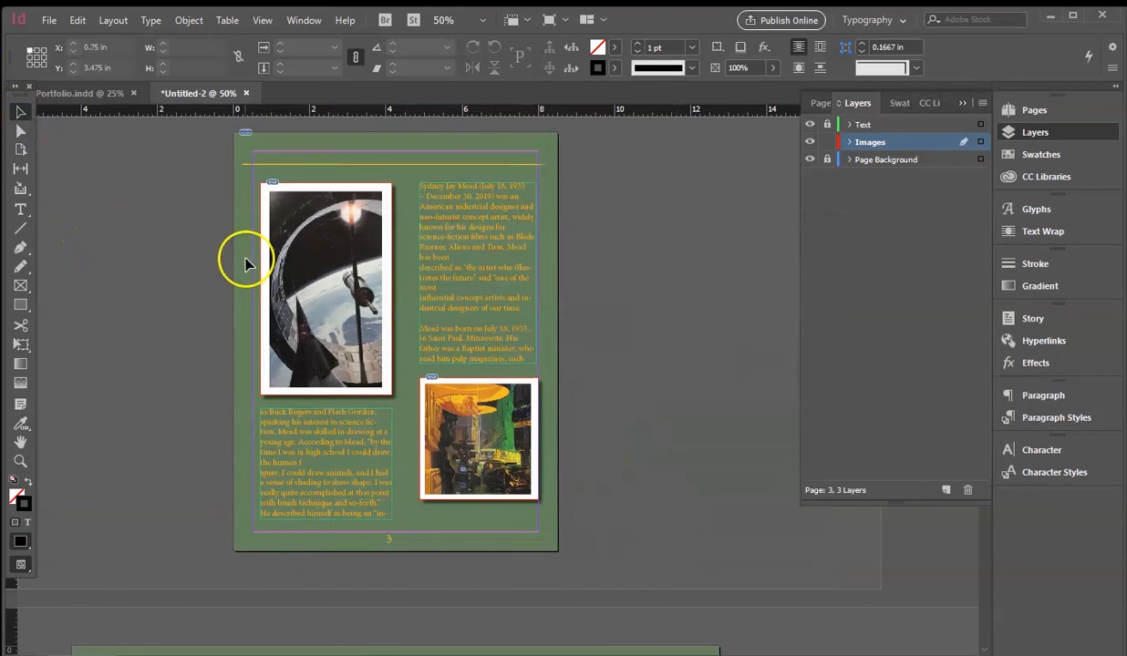
- Switch to Portfolio.indd and examine the finished layouts of its pages 1 to 4 for comparison
left_click(67, 95)
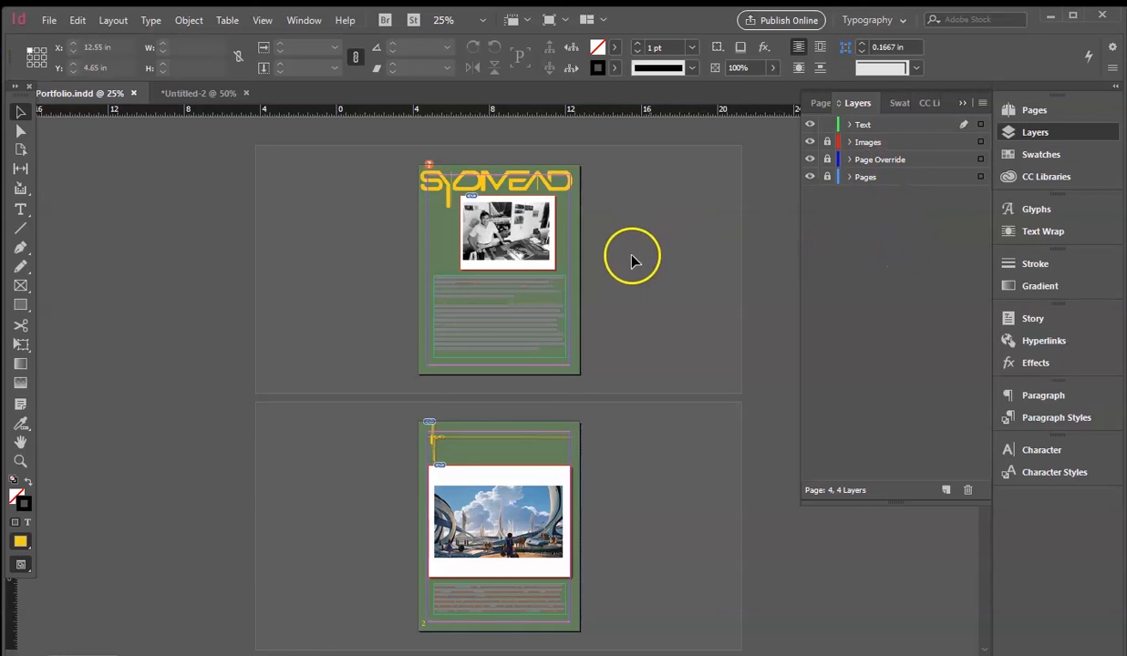
scroll(698, 259, "down", 12)
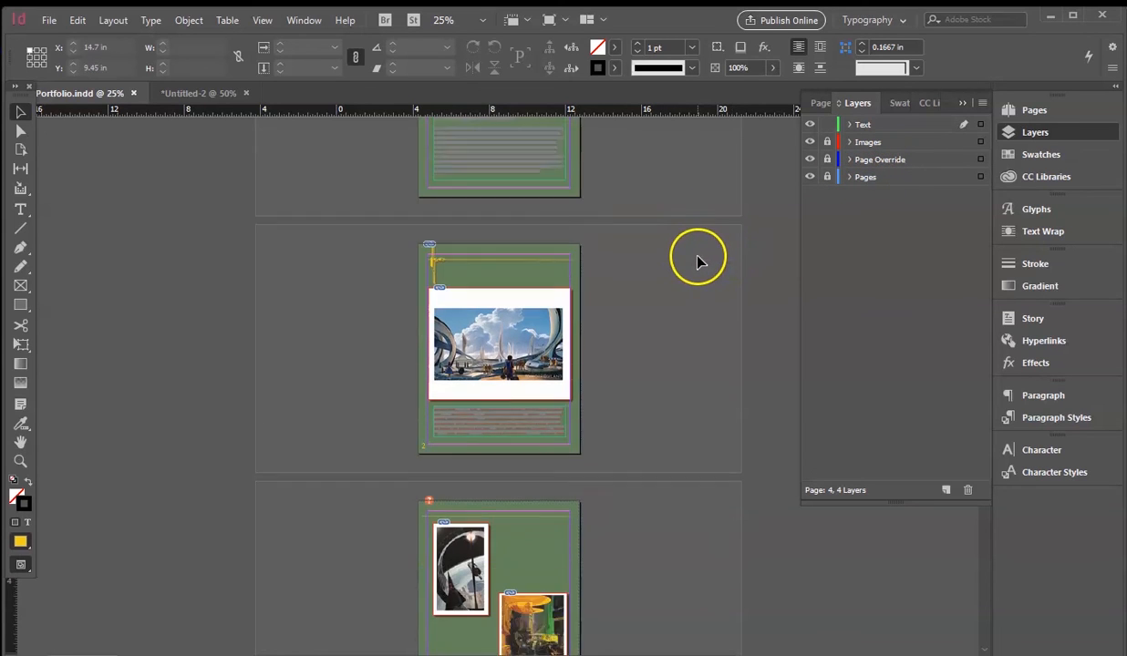
scroll(695, 266, "up", 5)
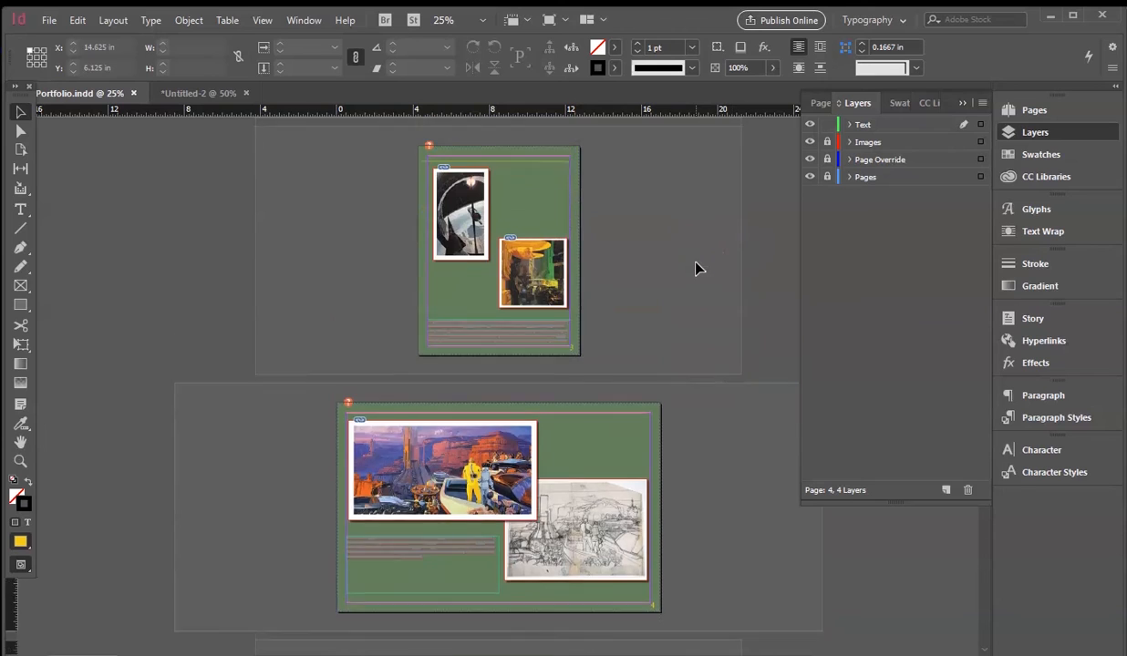
scroll(696, 267, "down", 2)
scroll(697, 267, "up", 1)
scroll(699, 264, "up", 2)
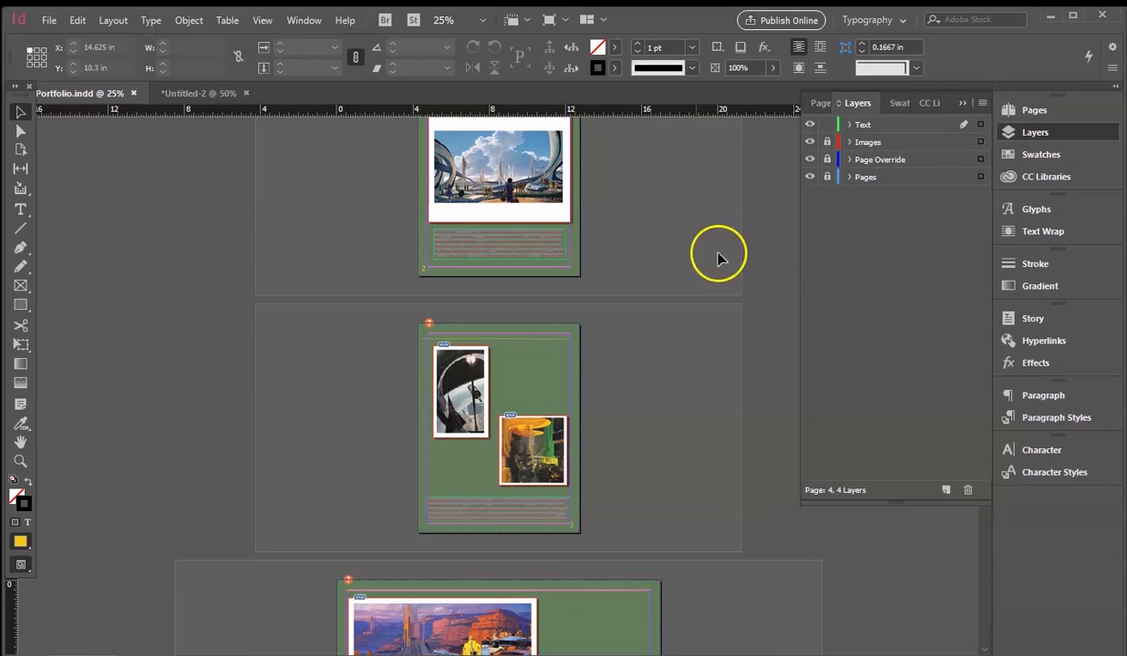
- Return to the Untitled-2 document and review its pages through to the page number at the foot of page 8
left_click(222, 94)
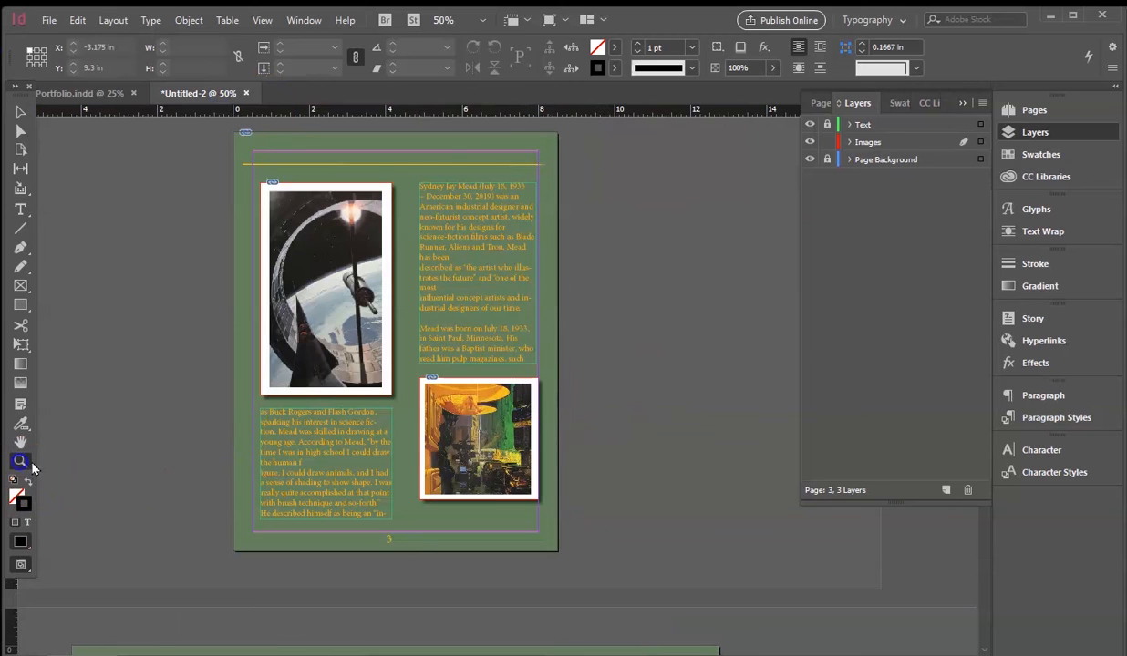
left_click(597, 453, "alt")
scroll(740, 450, "up", 3)
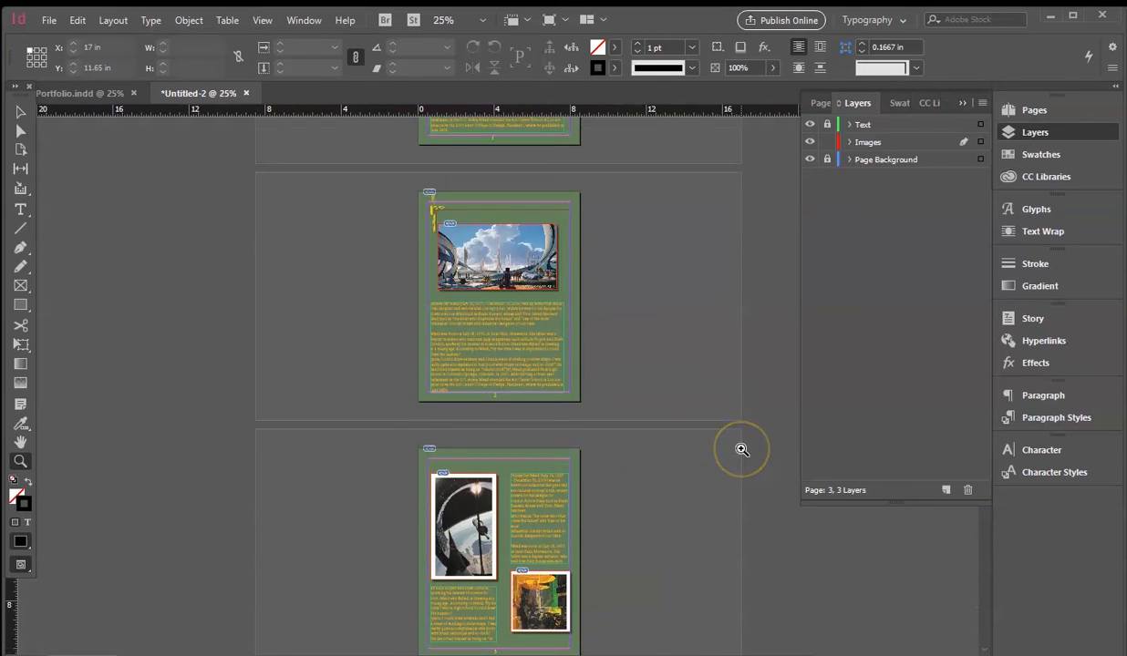
scroll(739, 450, "down", 5)
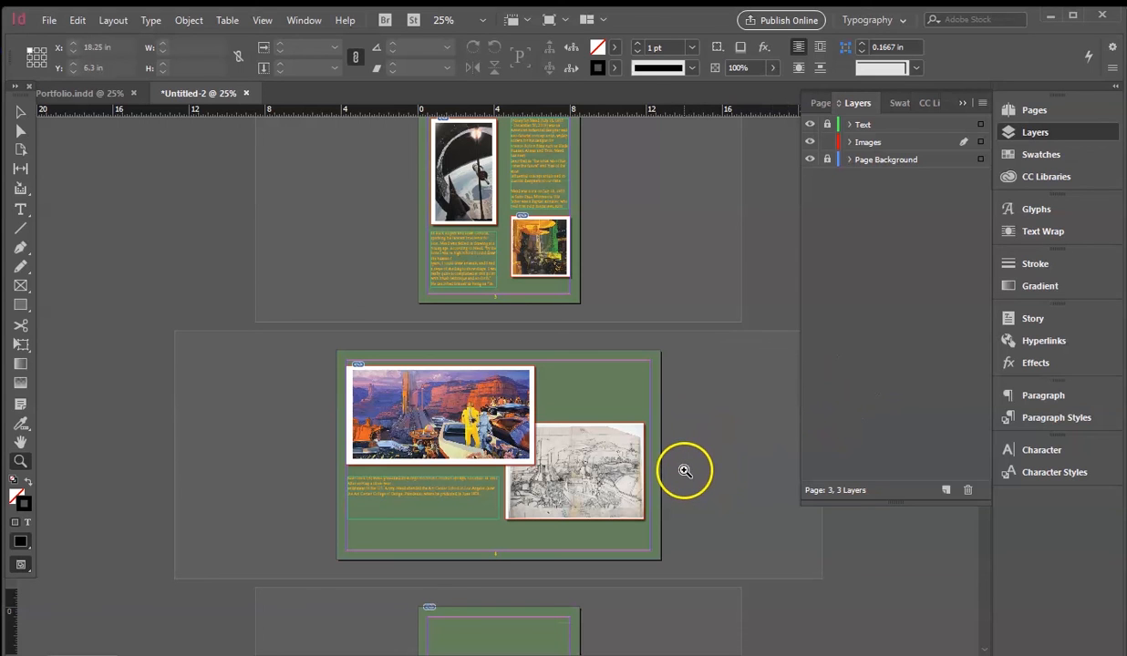
scroll(712, 451, "down", 5)
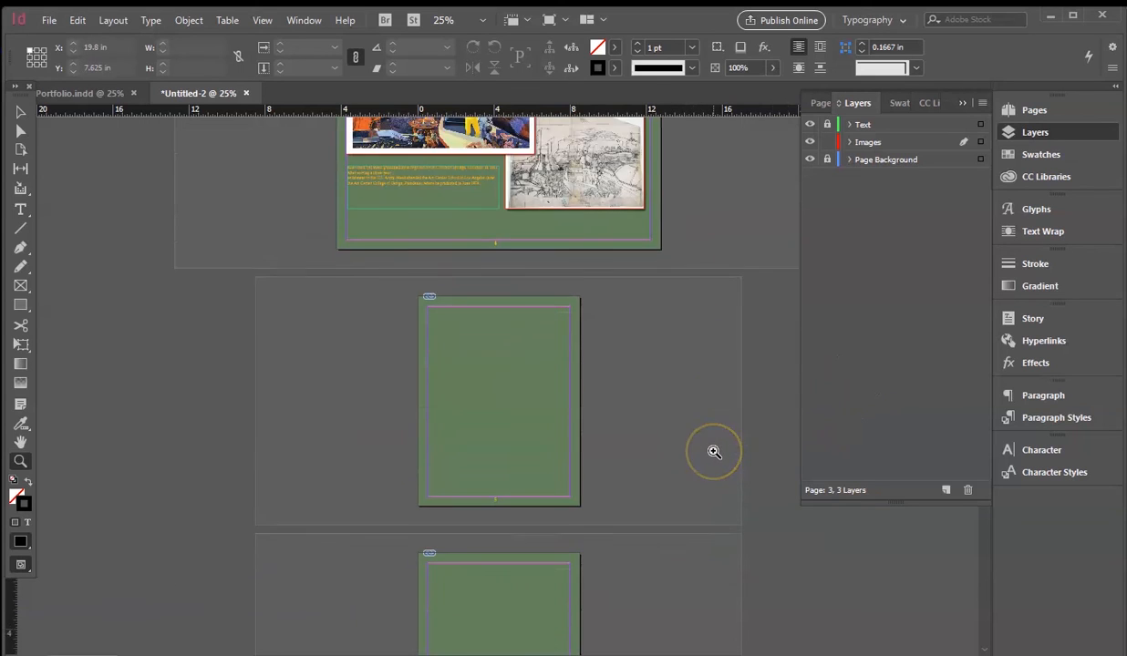
scroll(693, 445, "up", 1)
scroll(686, 442, "down", 3)
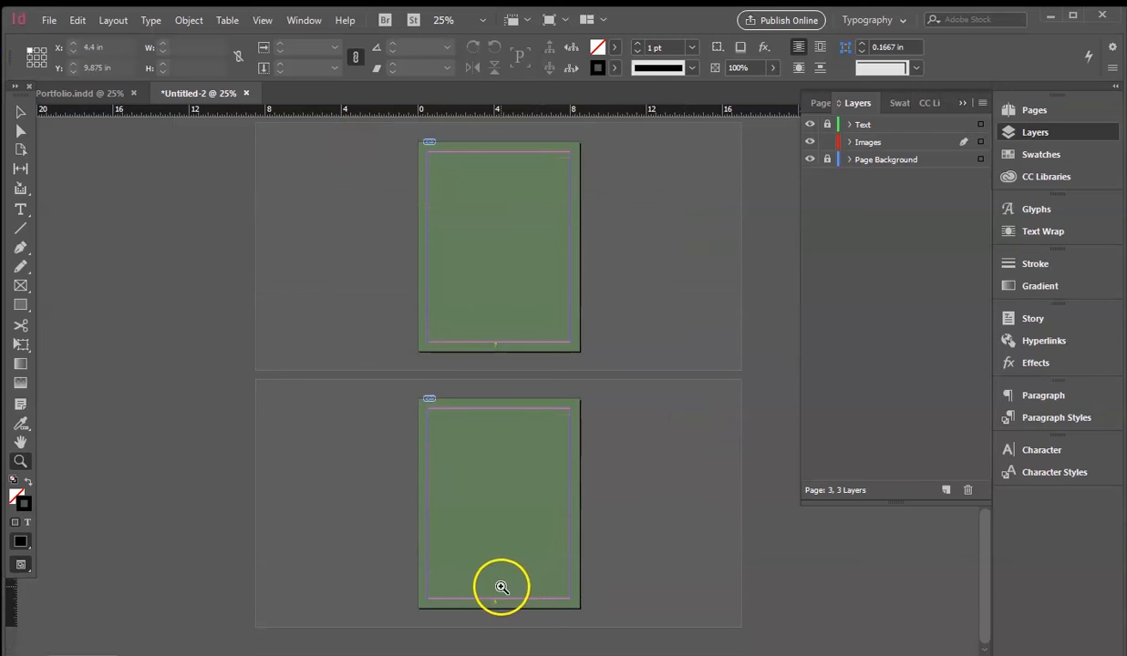
left_click(501, 588)
left_click(518, 569)
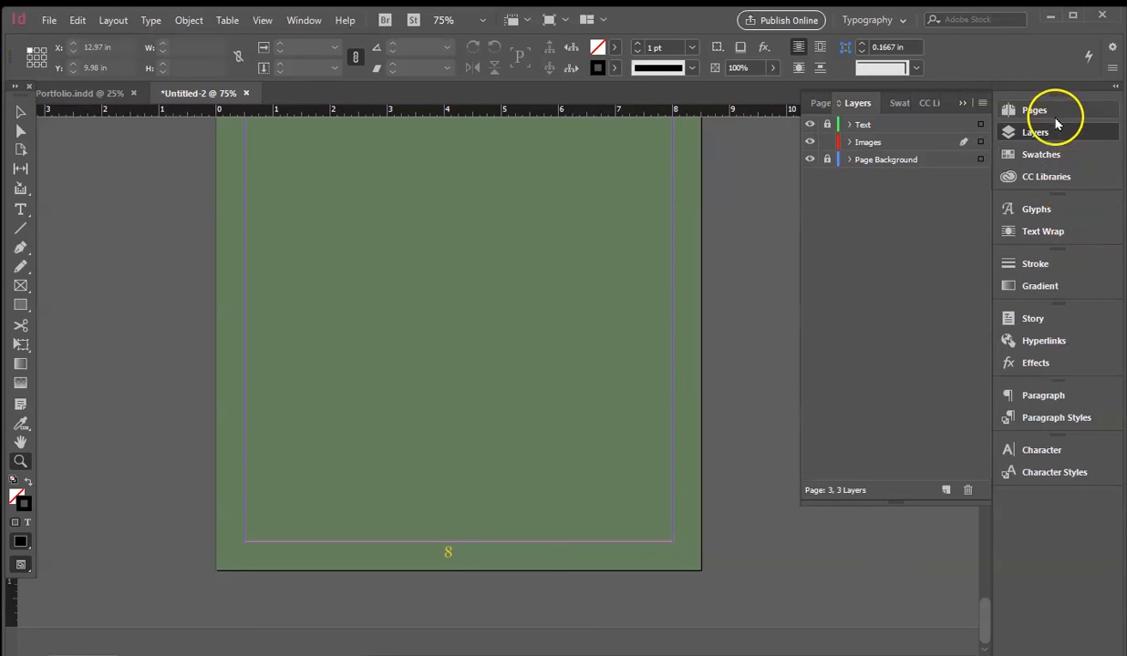
- Add three new pages after page 8, using the same C-C Master
left_click(1065, 113)
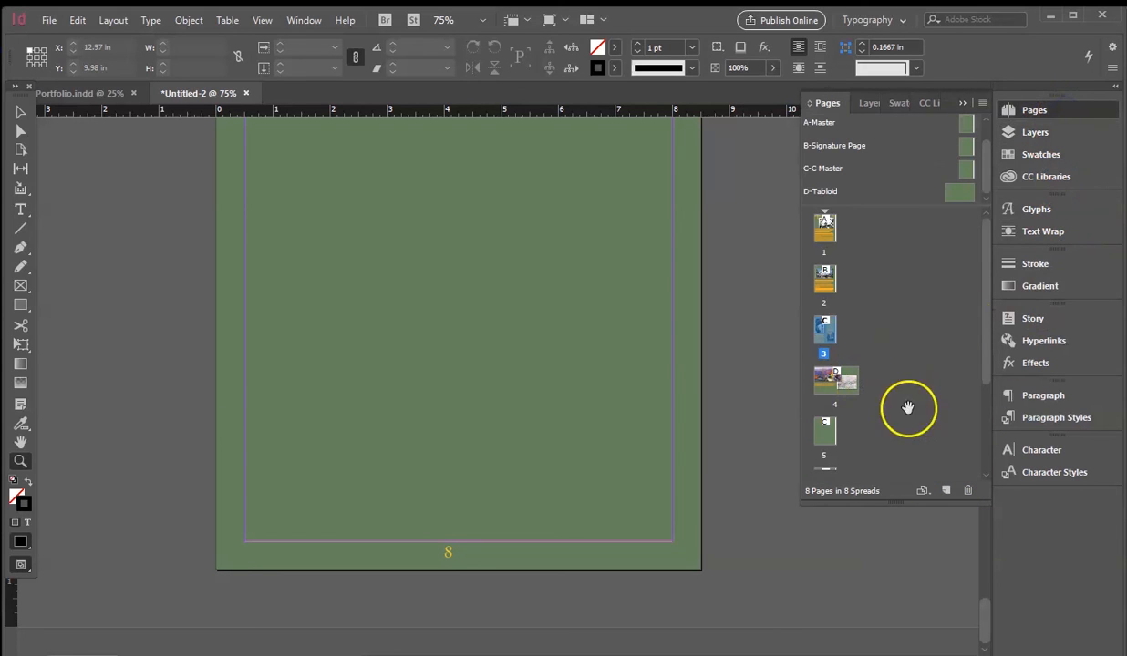
left_click_drag(984, 319, 980, 452)
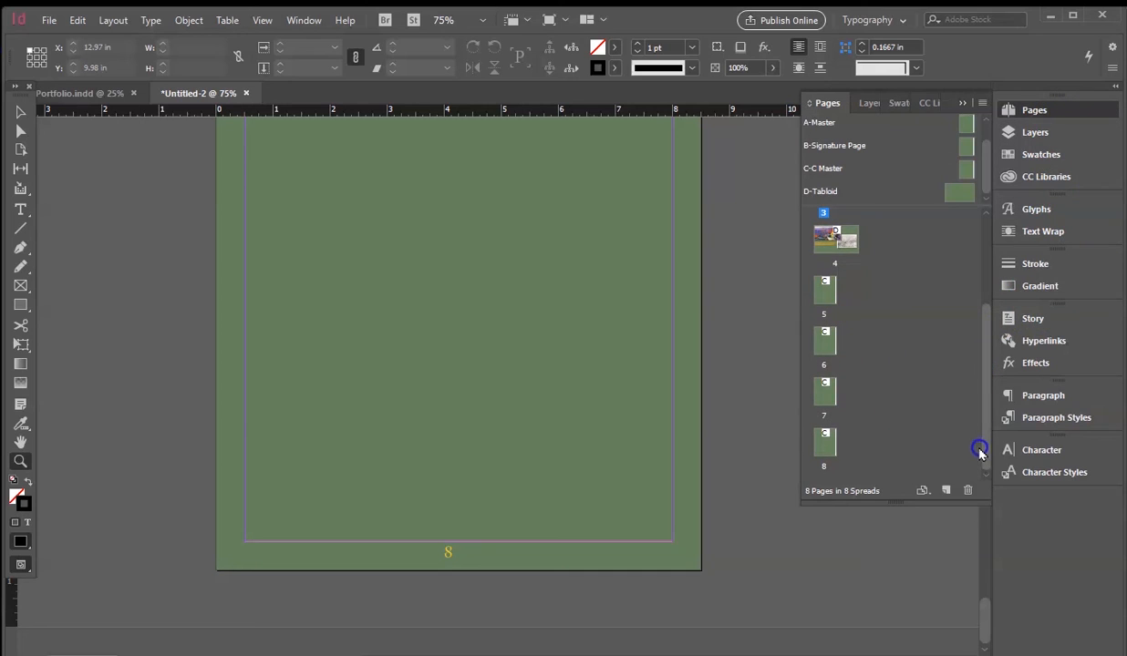
left_click(824, 458)
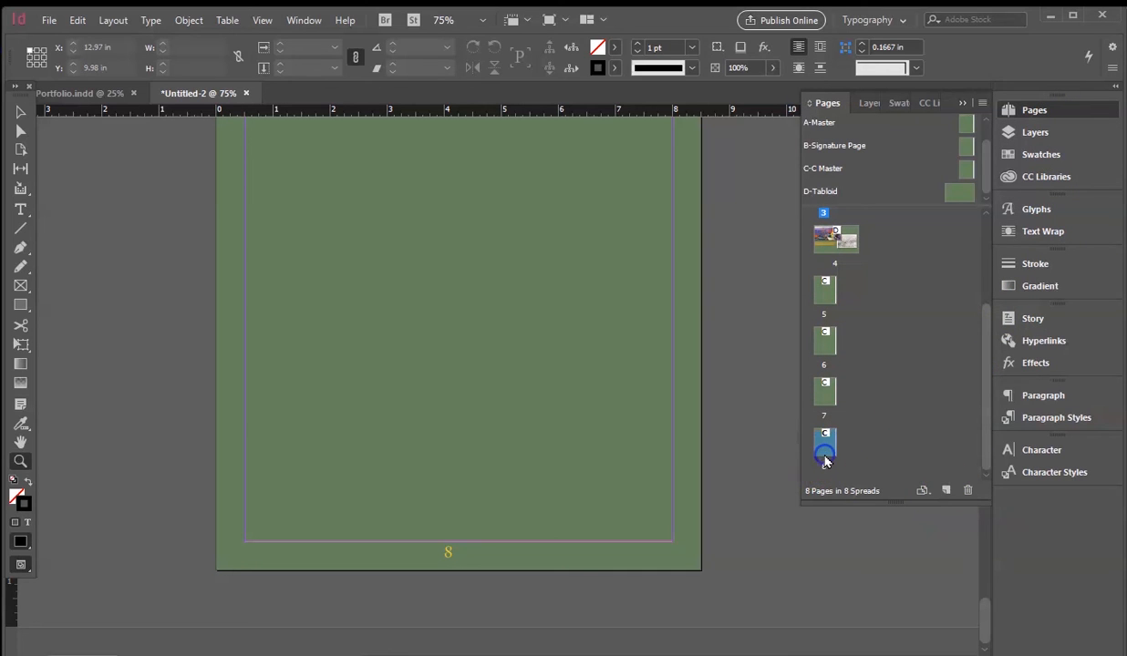
left_click(947, 492)
left_click(947, 492)
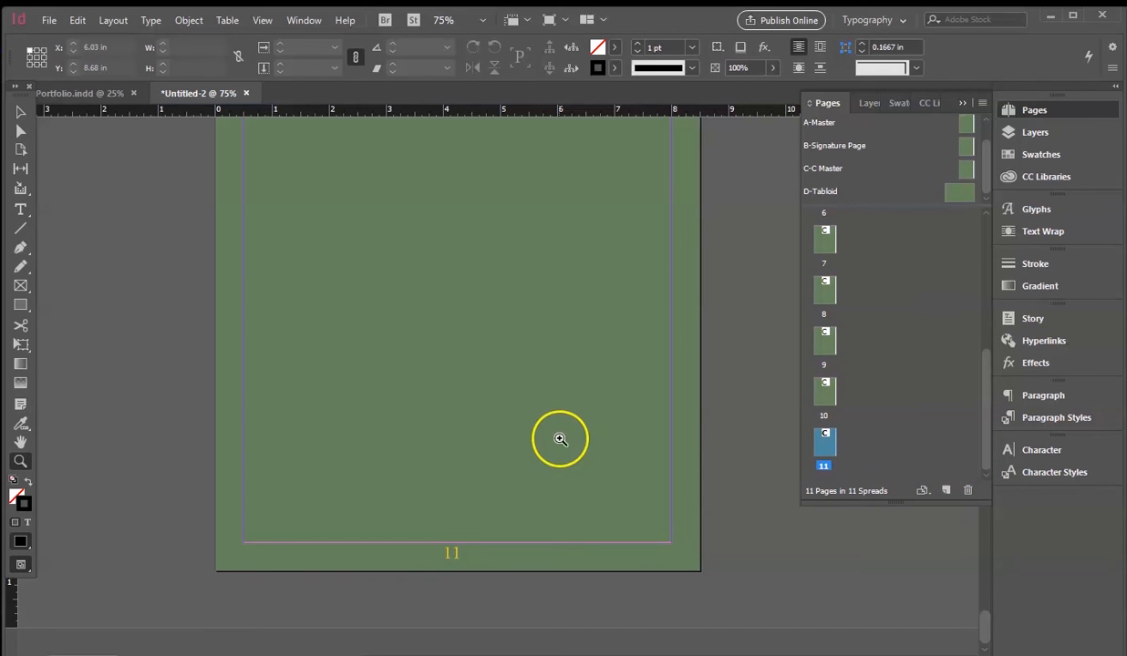
- Examine the automatic page numbers and backgrounds on the newly added pages
scroll(560, 439, "up", 10)
scroll(599, 423, "down", 5)
scroll(625, 400, "up", 5)
scroll(641, 397, "down", 5)
scroll(656, 388, "up", 3)
scroll(662, 383, "down", 8)
scroll(662, 385, "up", 4)
scroll(659, 385, "down", 5)
scroll(662, 395, "up", 5)
scroll(664, 398, "down", 5)
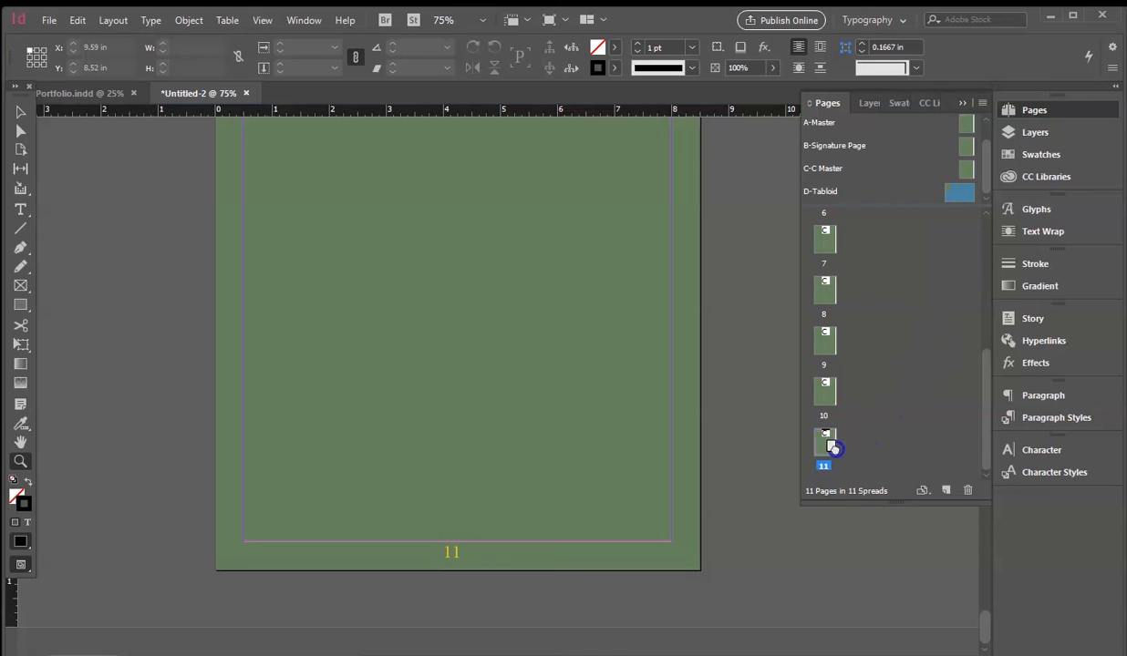
- Apply the D-Tabloid master to page 11 with the master's tabloid page size
left_click_drag(829, 448, 832, 452)
left_click(455, 371)
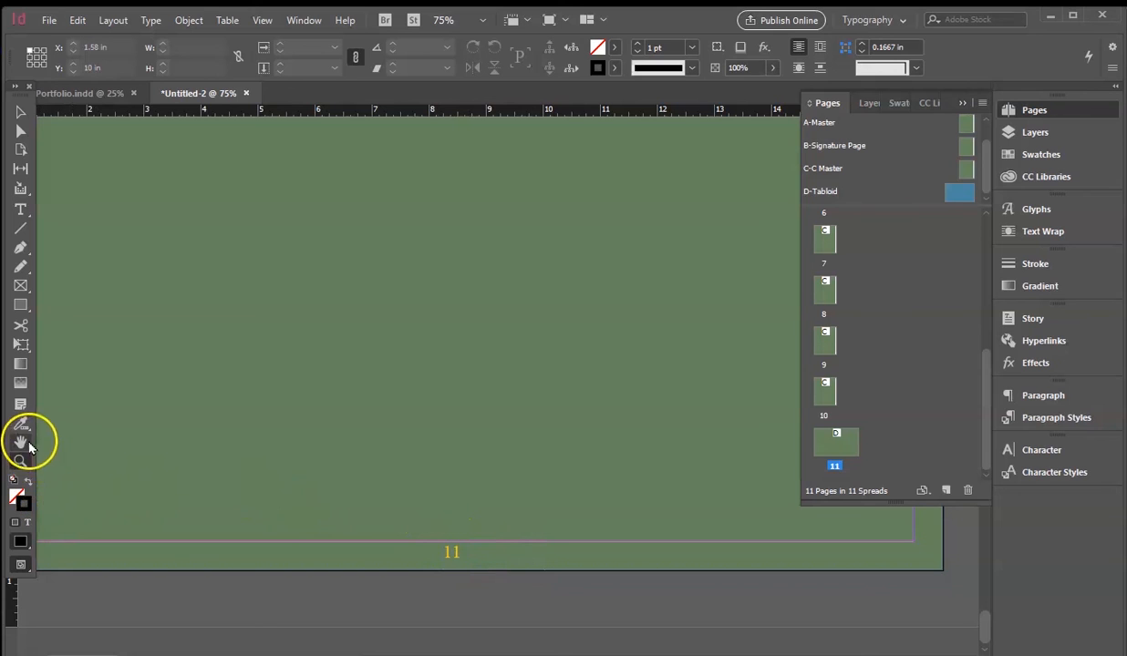
left_click(573, 476, "alt")
left_click(540, 394, "alt")
left_click(525, 348, "alt")
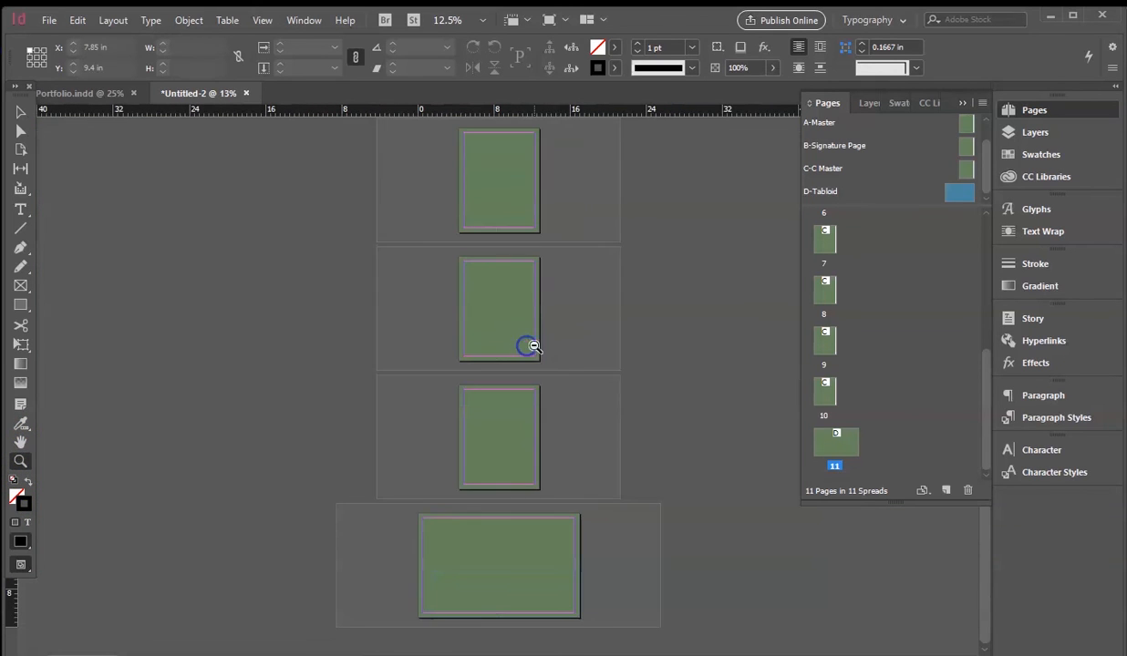
- Review the whole document at 12.5% zoom, from the first page's title layout to the tabloid last page
scroll(581, 330, "down", 3)
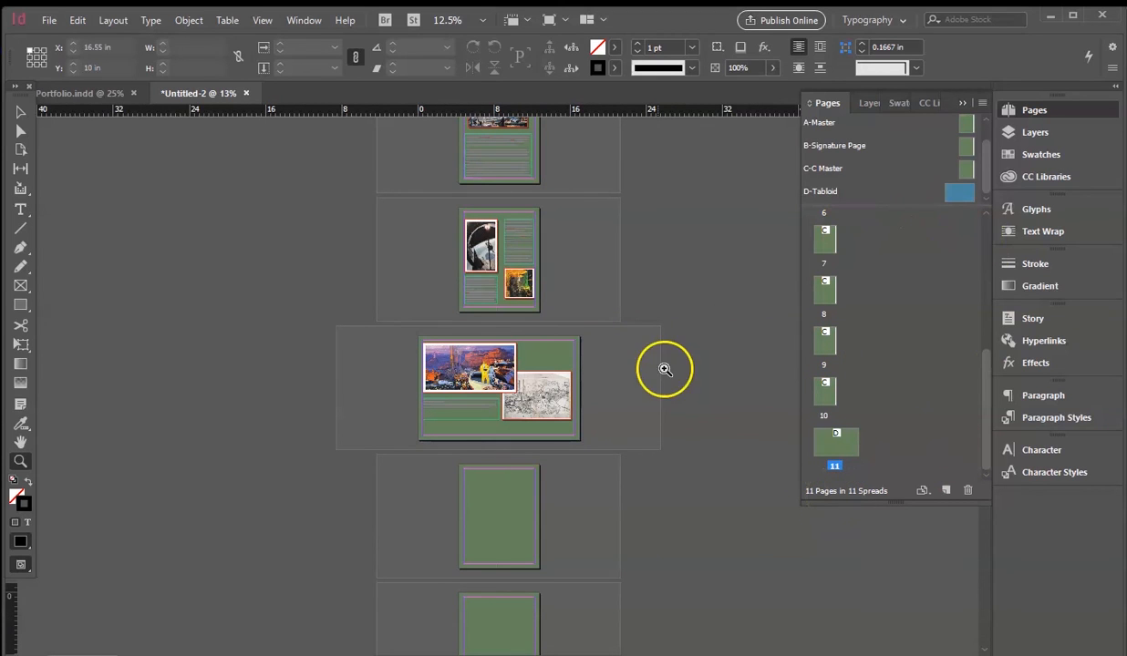
scroll(662, 368, "up", 2)
scroll(683, 360, "down", 3)
scroll(688, 362, "down", 3)
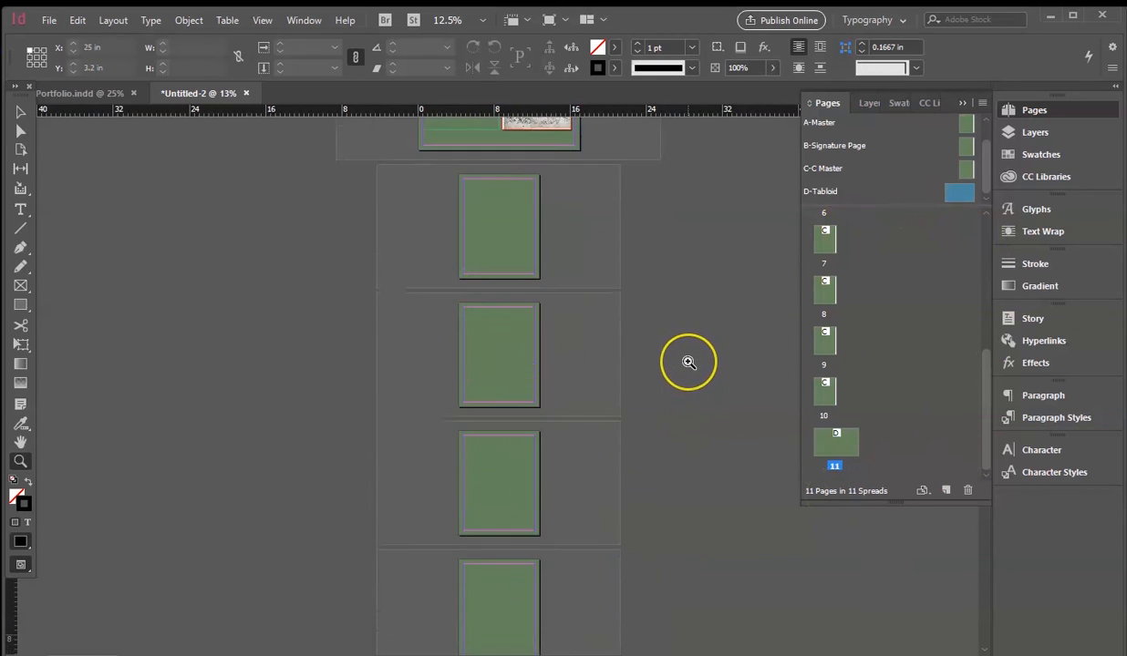
left_click(714, 408)
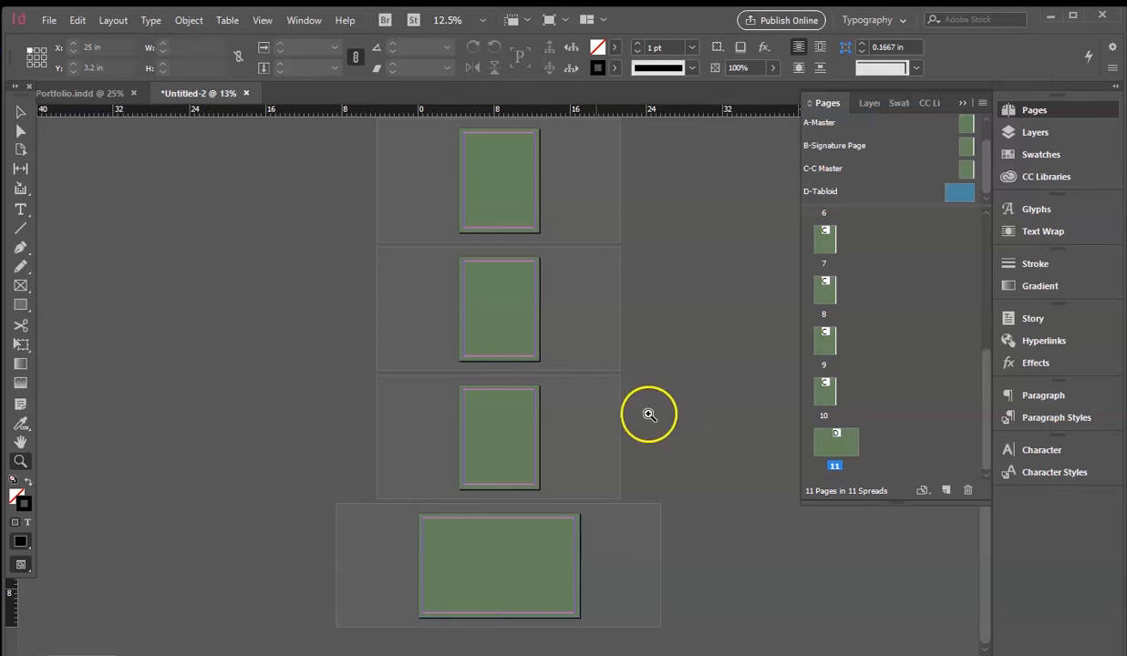
scroll(711, 465, "up", 3)
scroll(715, 480, "up", 3)
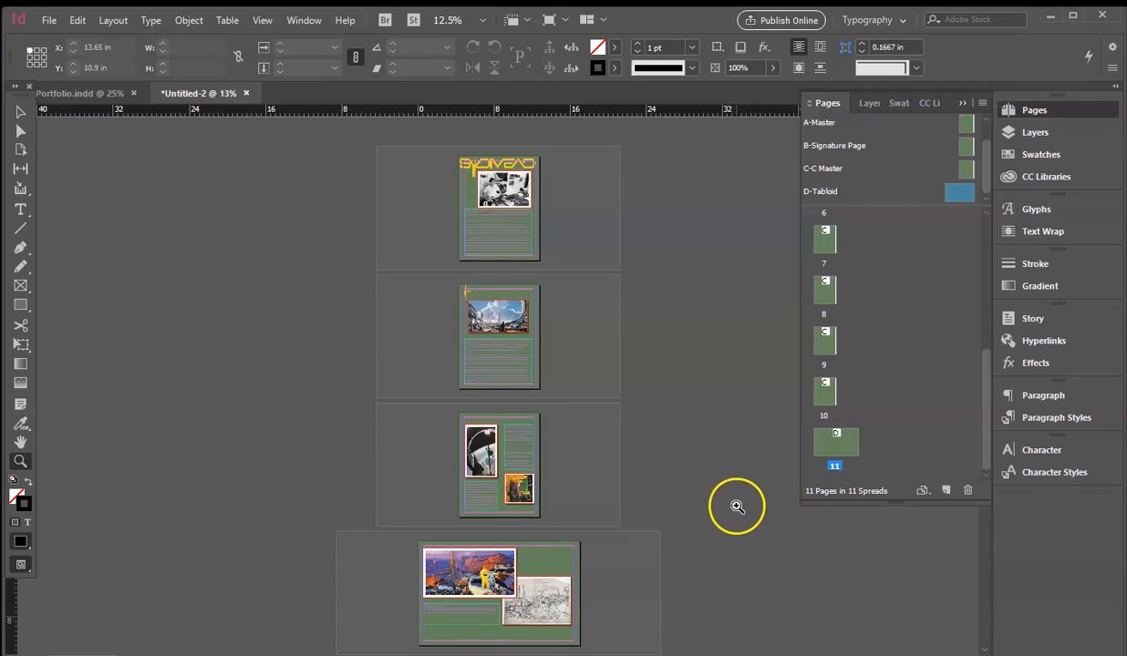
scroll(737, 506, "down", 1)
scroll(736, 507, "down", 1)
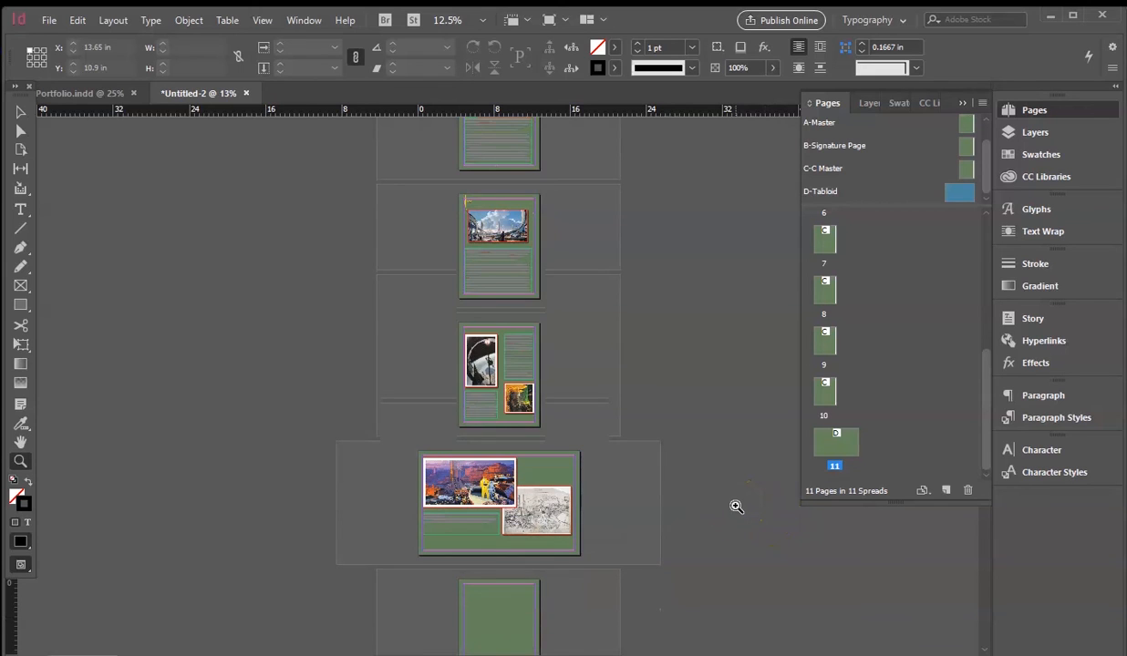
scroll(736, 506, "down", 1)
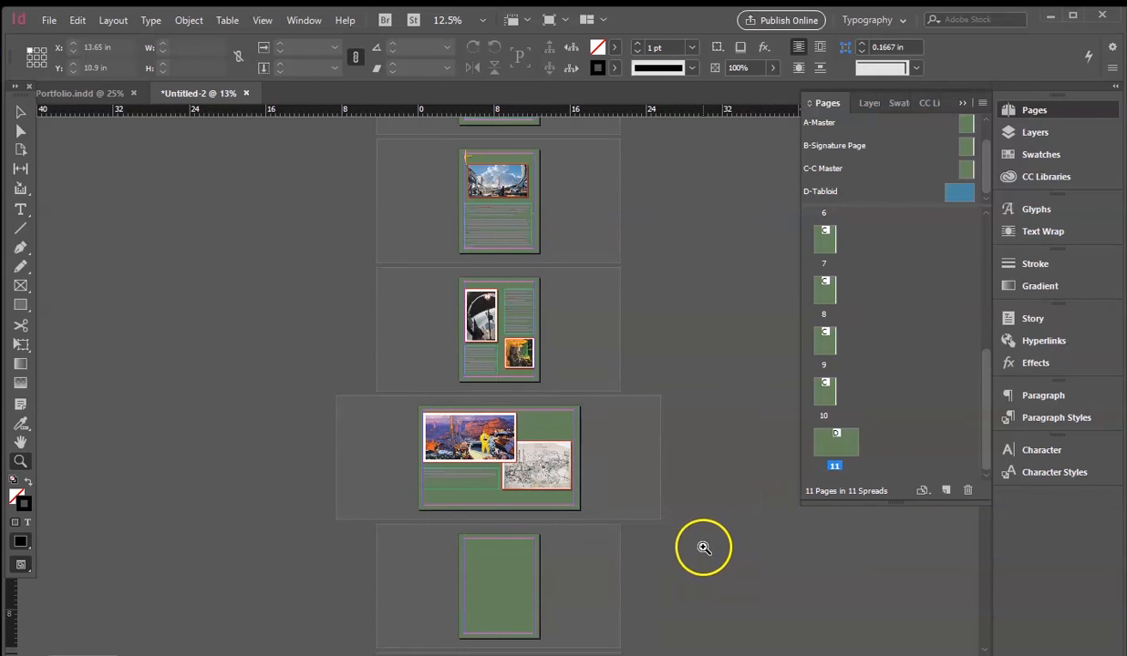